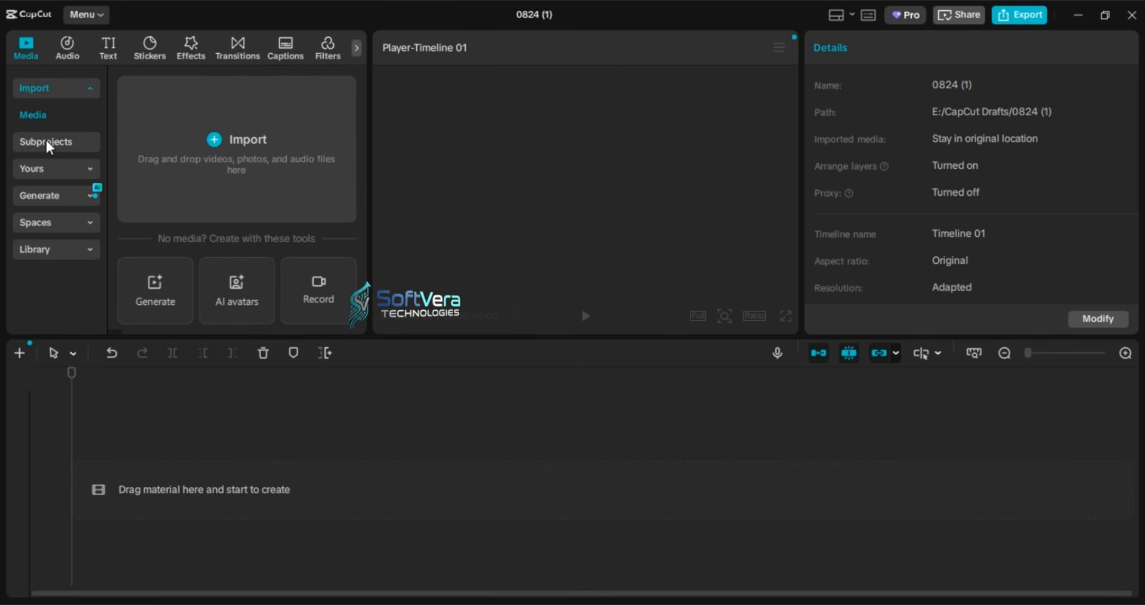
# Look through the saved media section and browse the Phonk, Vlog and Tense tracks in the music library.
pyautogui.click(48, 173)
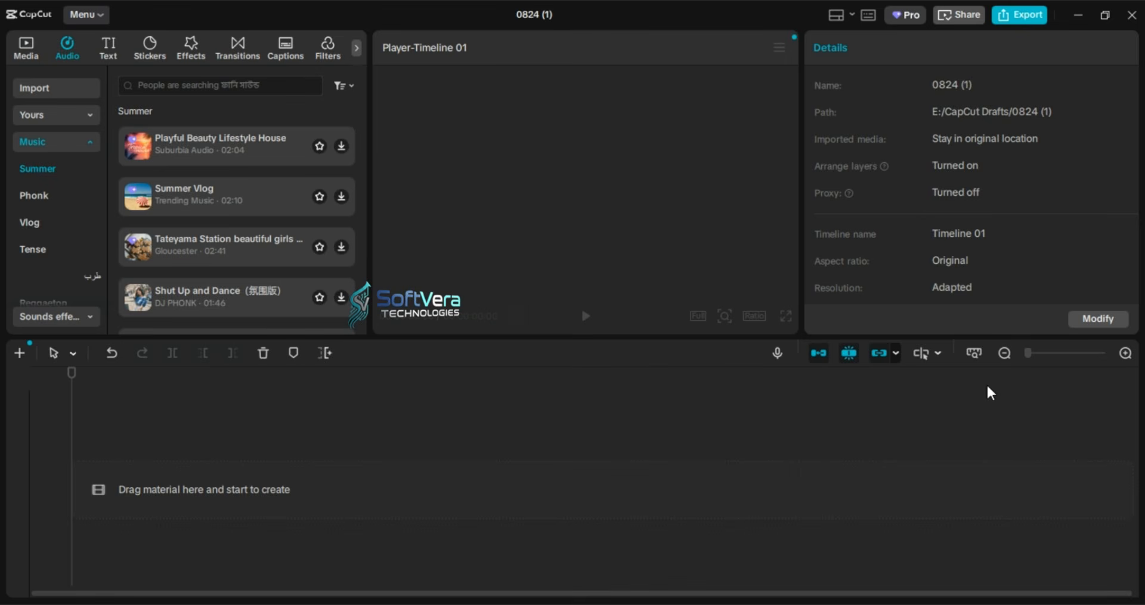
pyautogui.click(45, 192)
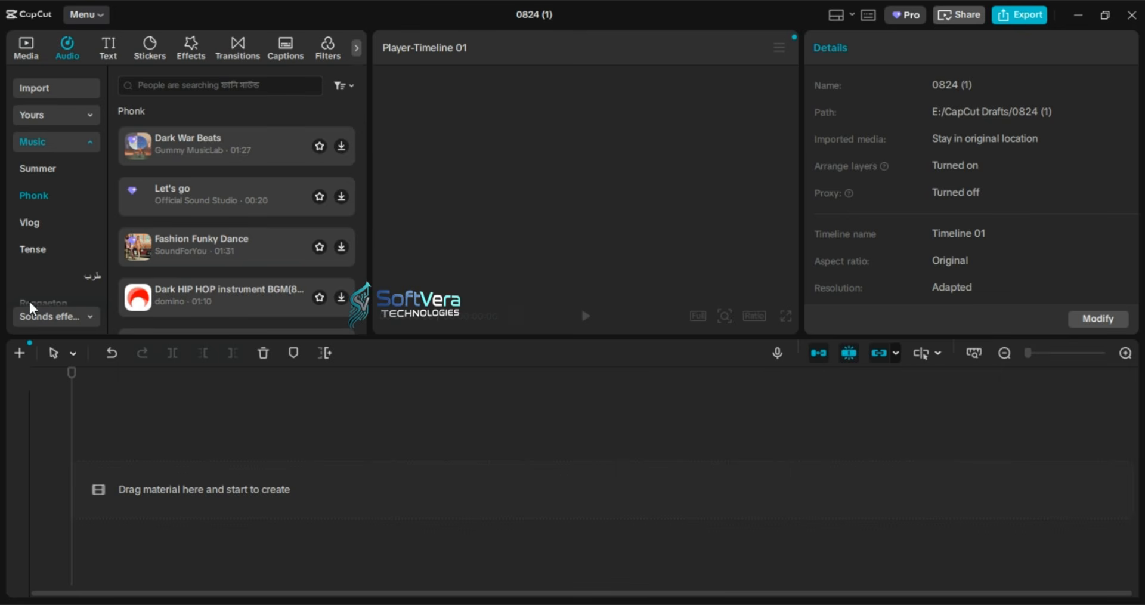
pyautogui.click(31, 250)
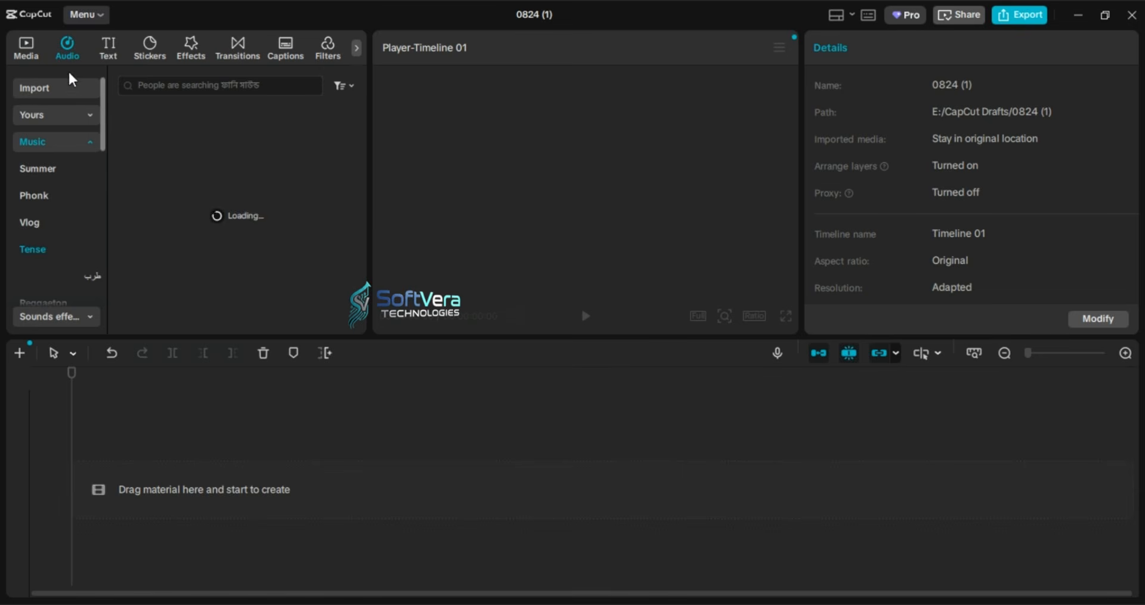
pyautogui.click(23, 49)
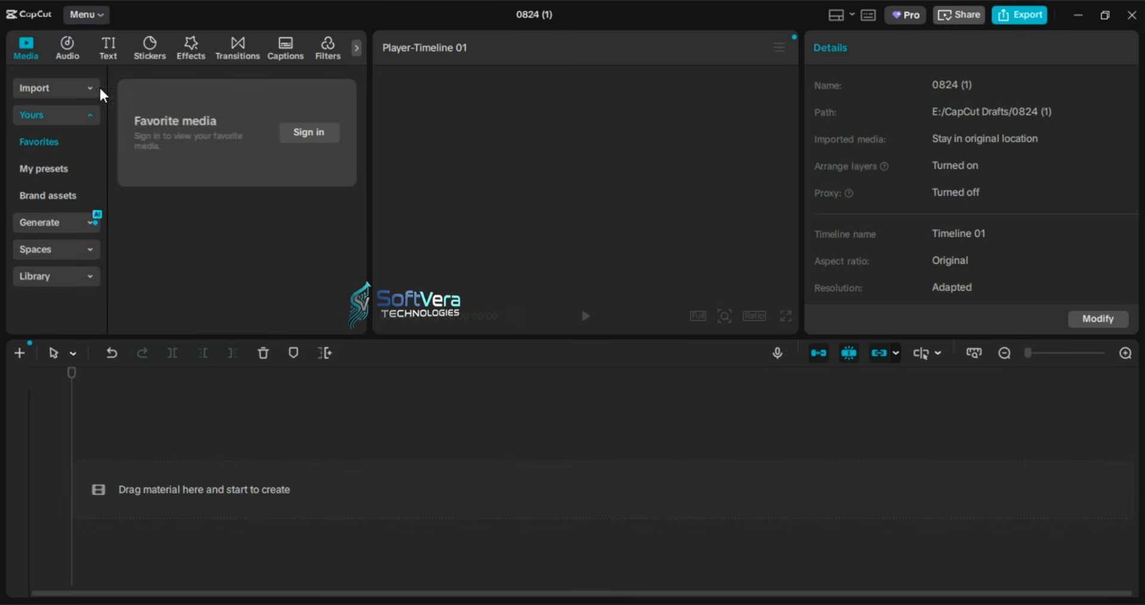
pyautogui.click(70, 49)
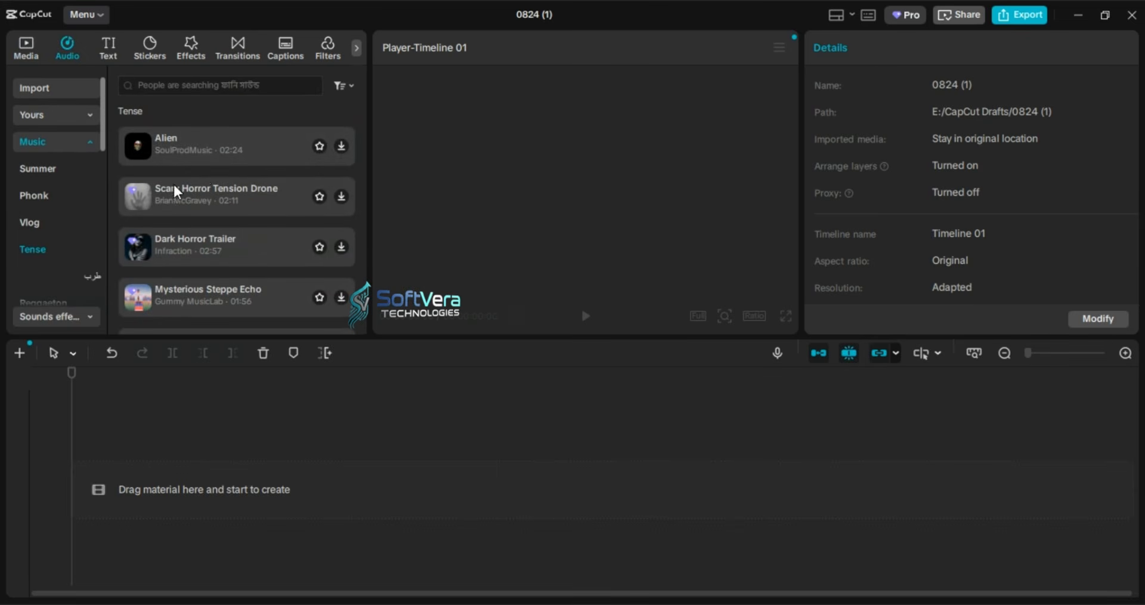
pyautogui.scroll(-2, 201, 214)
pyautogui.scroll(-4, 260, 295)
pyautogui.scroll(7, 272, 260)
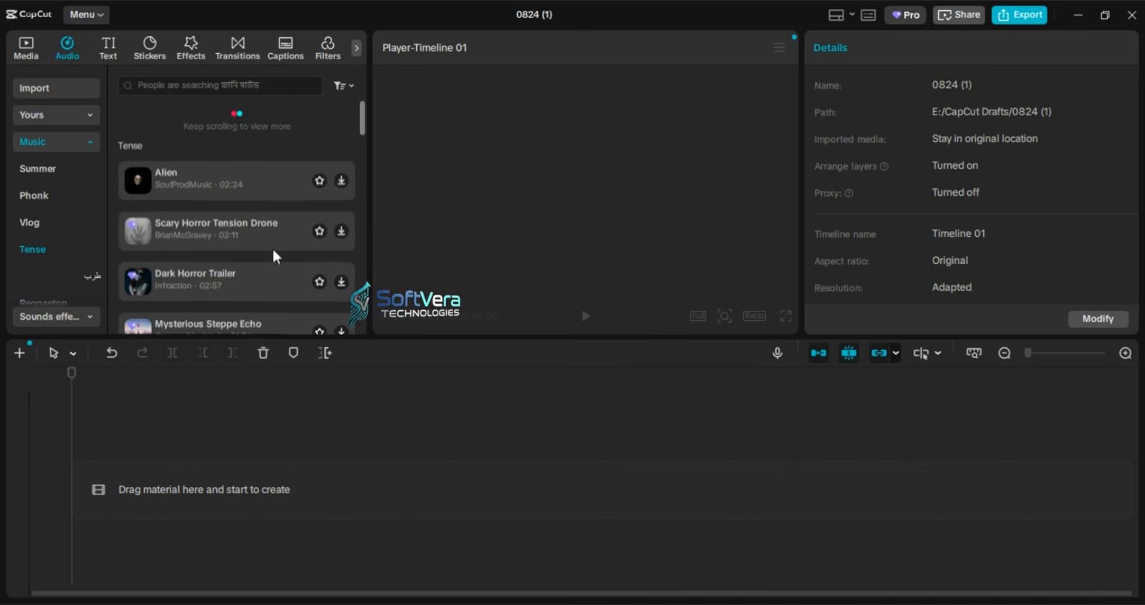
pyautogui.scroll(10, 284, 196)
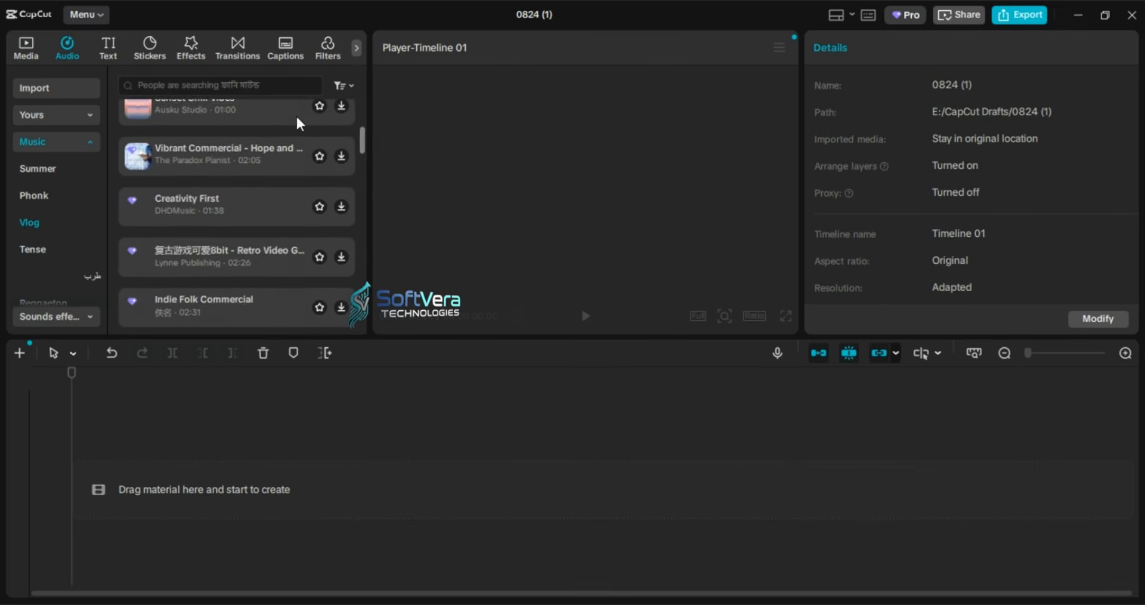
# Examine the audio extraction option, the music list, the trending sound effects and the copyright check.
pyautogui.click(56, 89)
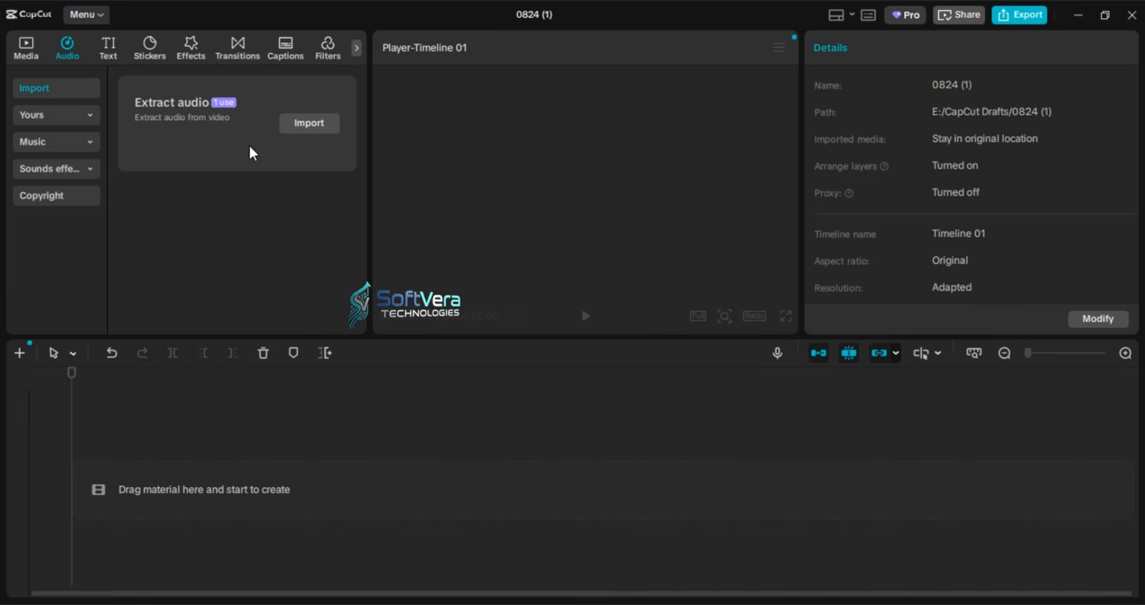
pyautogui.click(55, 142)
pyautogui.scroll(-5, 215, 209)
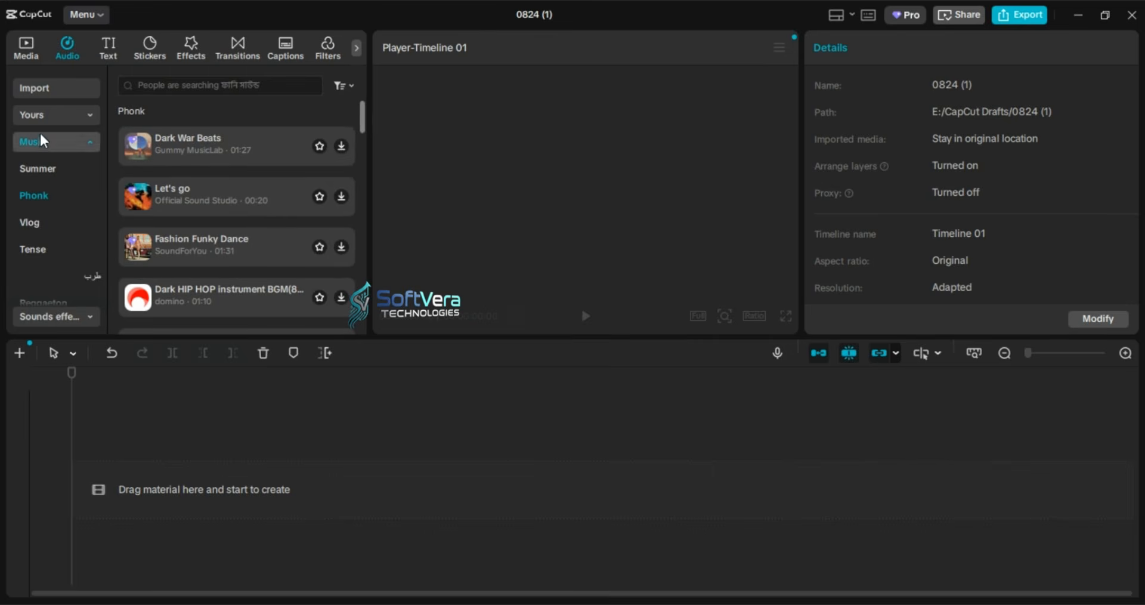
pyautogui.click(55, 142)
pyautogui.click(59, 170)
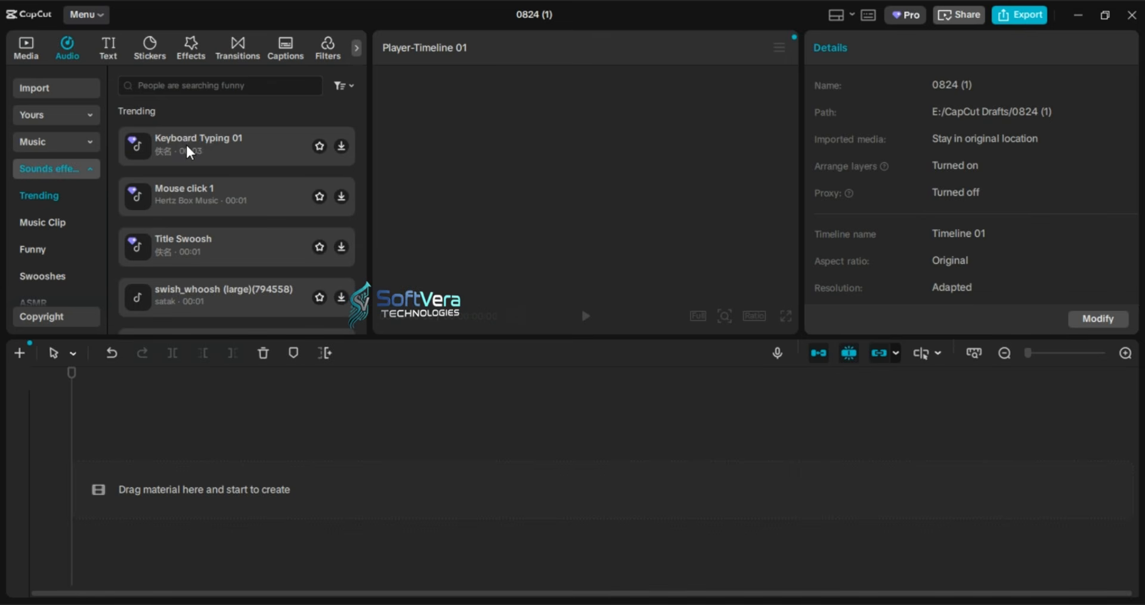
pyautogui.scroll(-2, 190, 241)
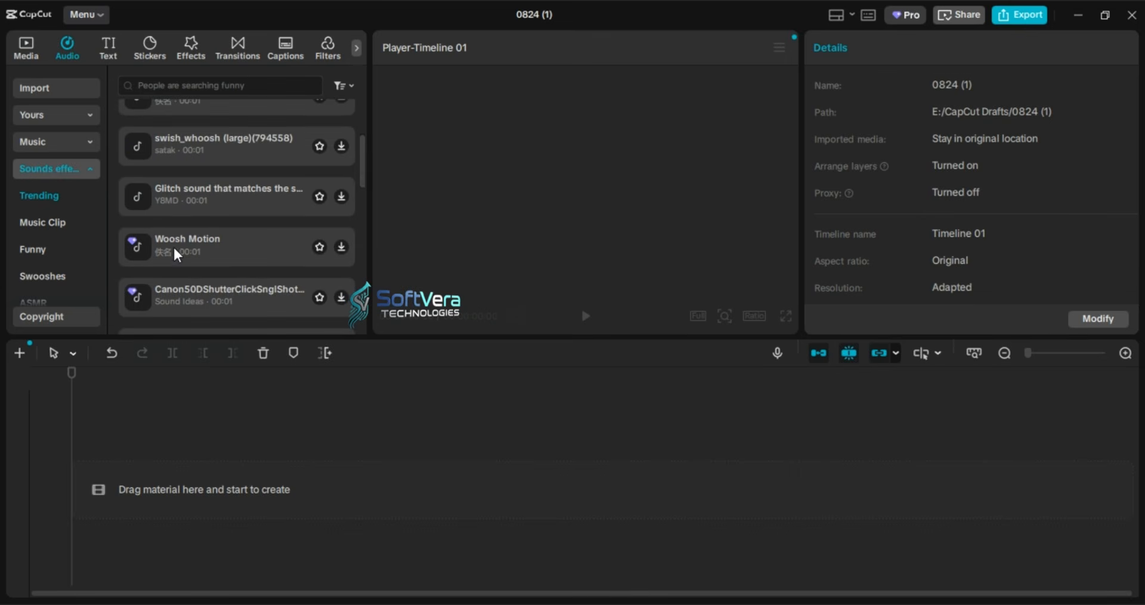
pyautogui.scroll(-1, 213, 236)
pyautogui.scroll(-2, 226, 251)
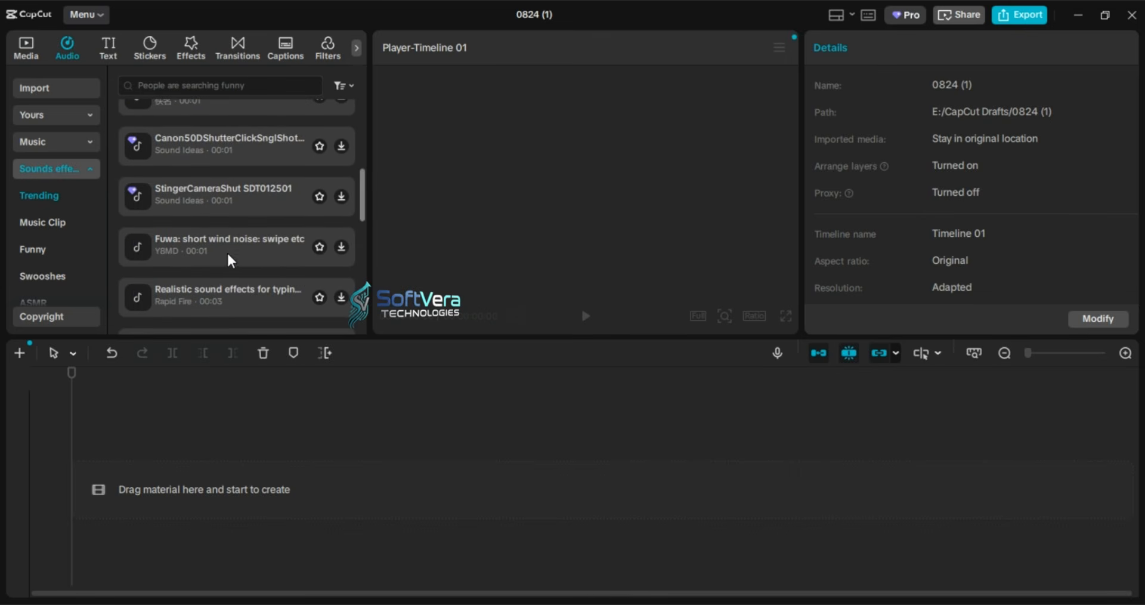
pyautogui.click(48, 167)
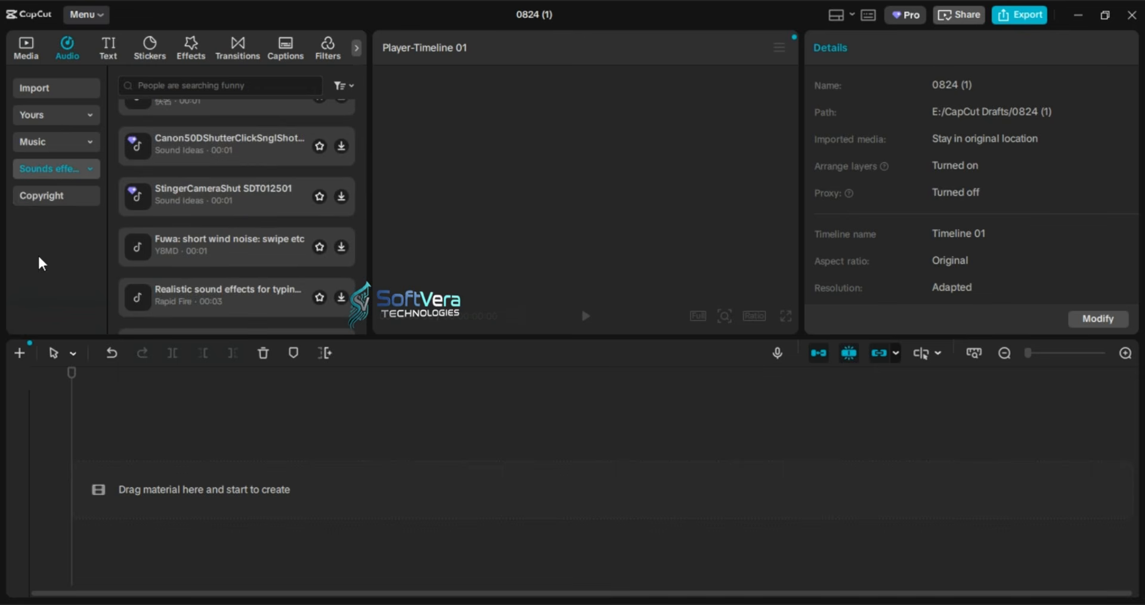
pyautogui.click(36, 198)
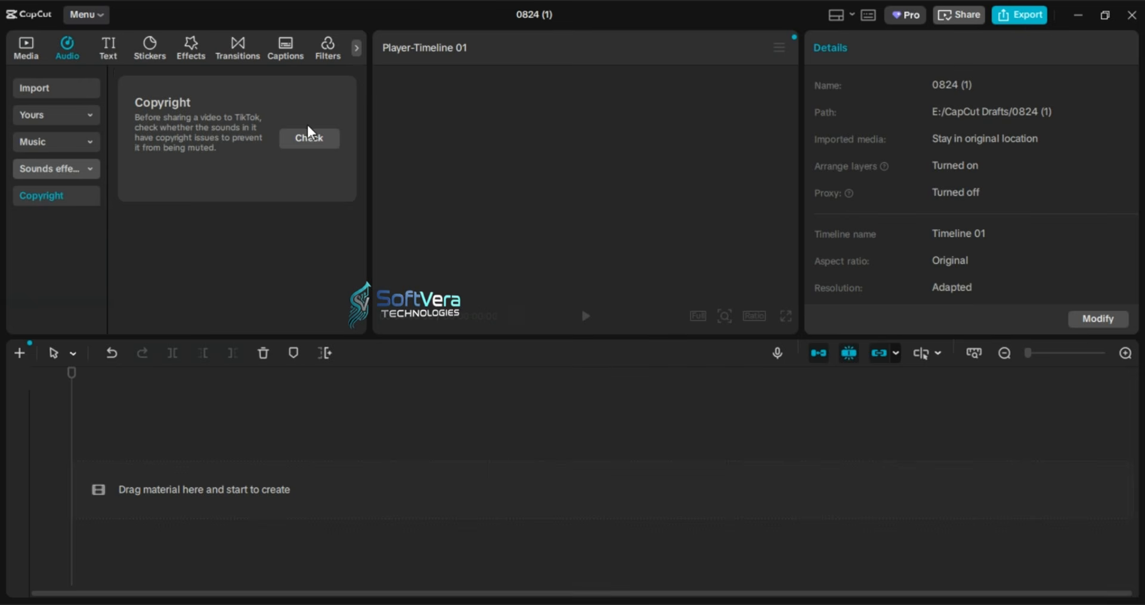
# Review the text, sticker, effect, transition, caption, filter, adjustment, template and AI avatar libraries.
pyautogui.click(110, 49)
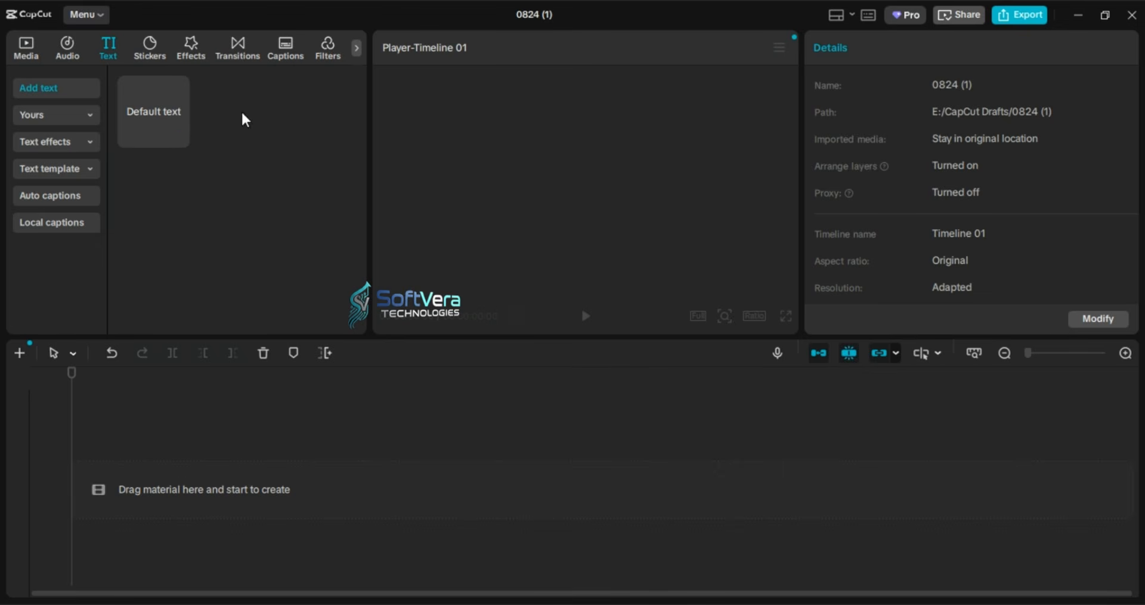
pyautogui.click(150, 49)
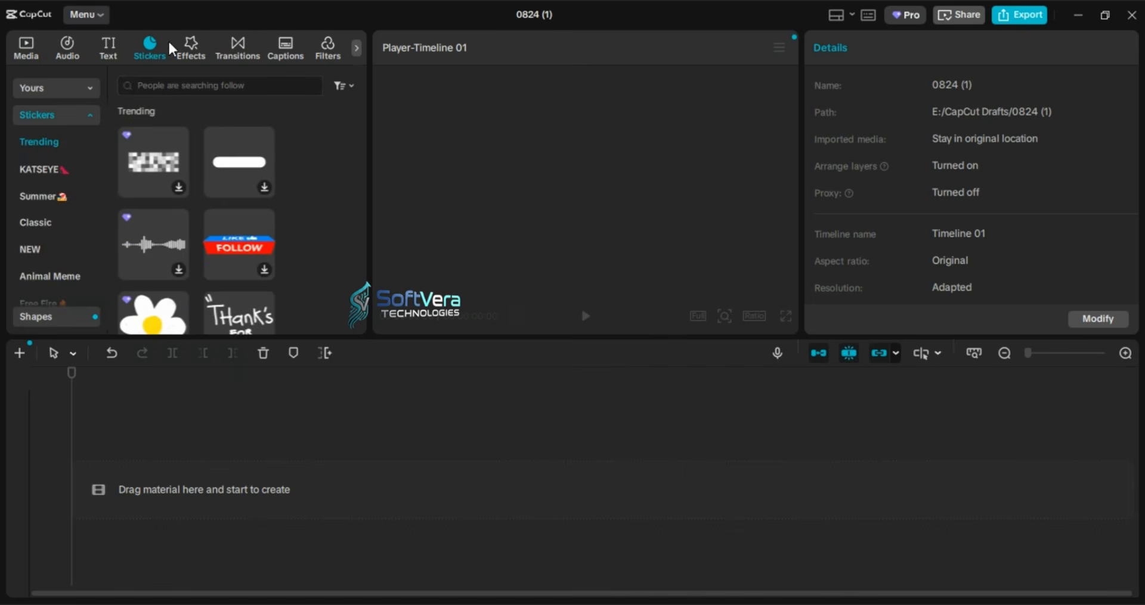
pyautogui.click(195, 42)
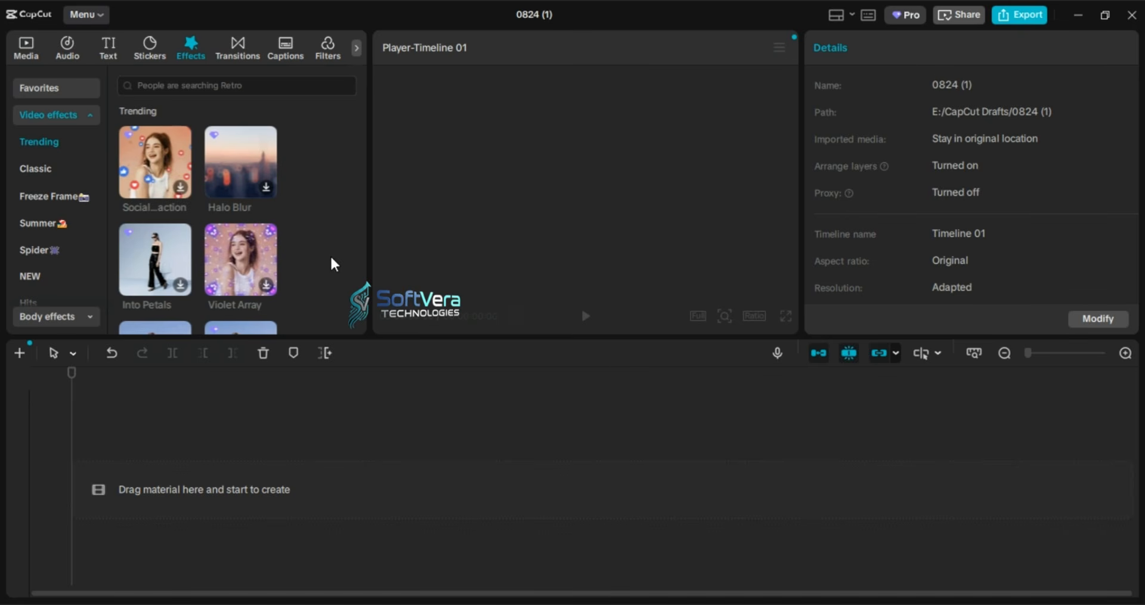
pyautogui.click(242, 52)
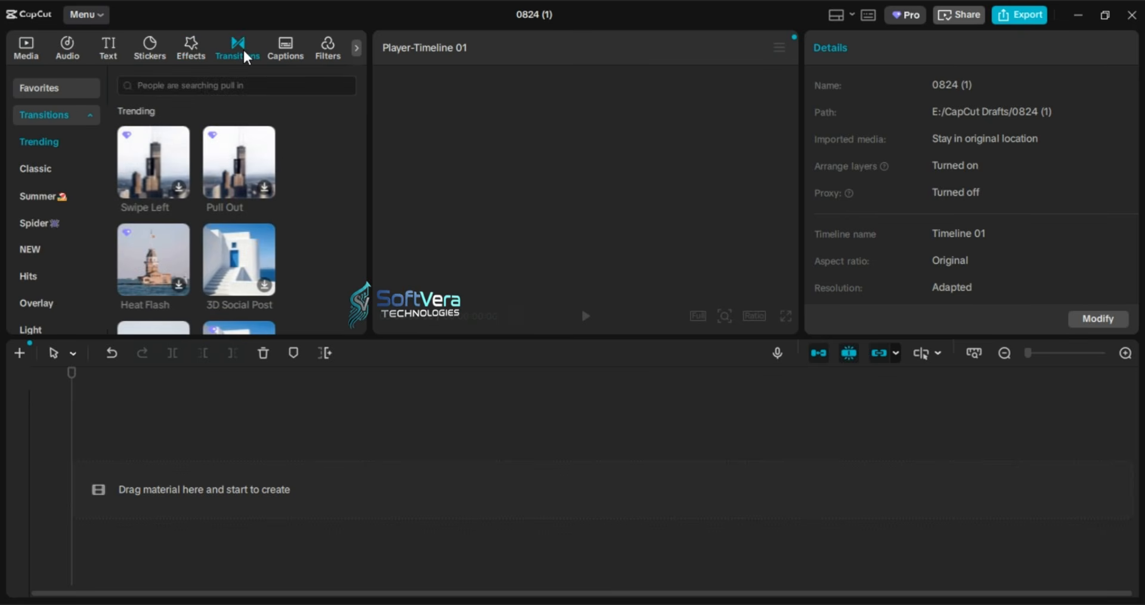
pyautogui.click(286, 45)
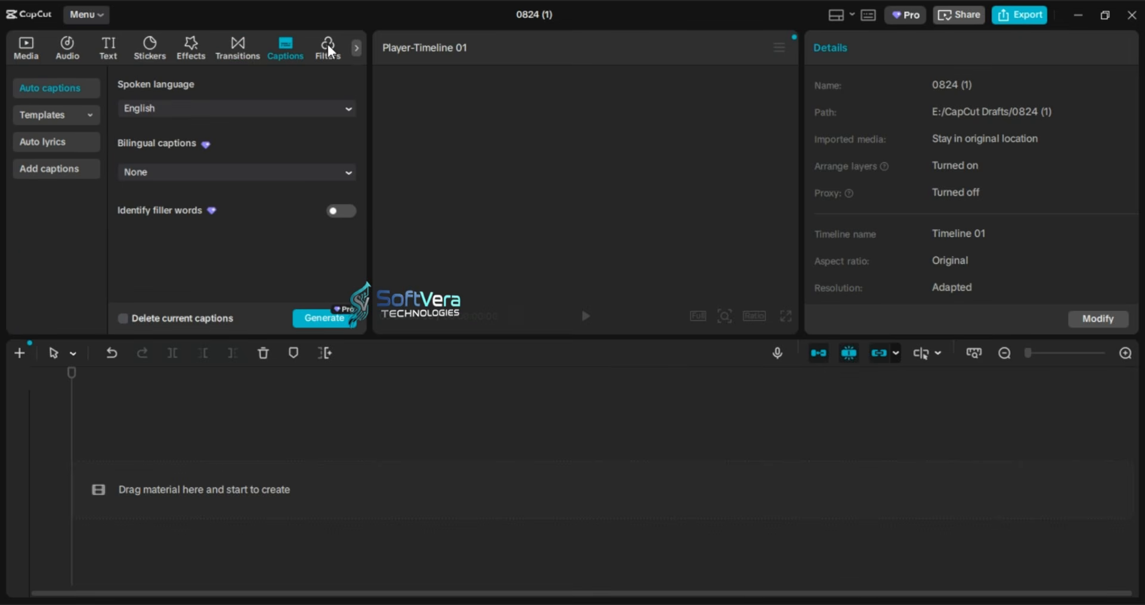
pyautogui.click(342, 60)
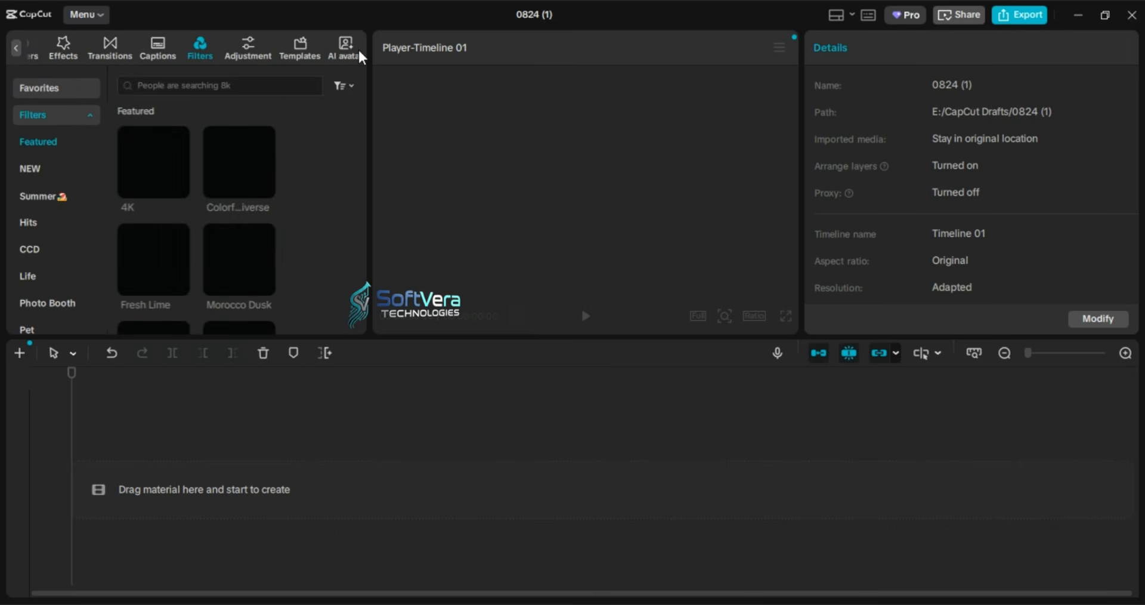
pyautogui.click(257, 53)
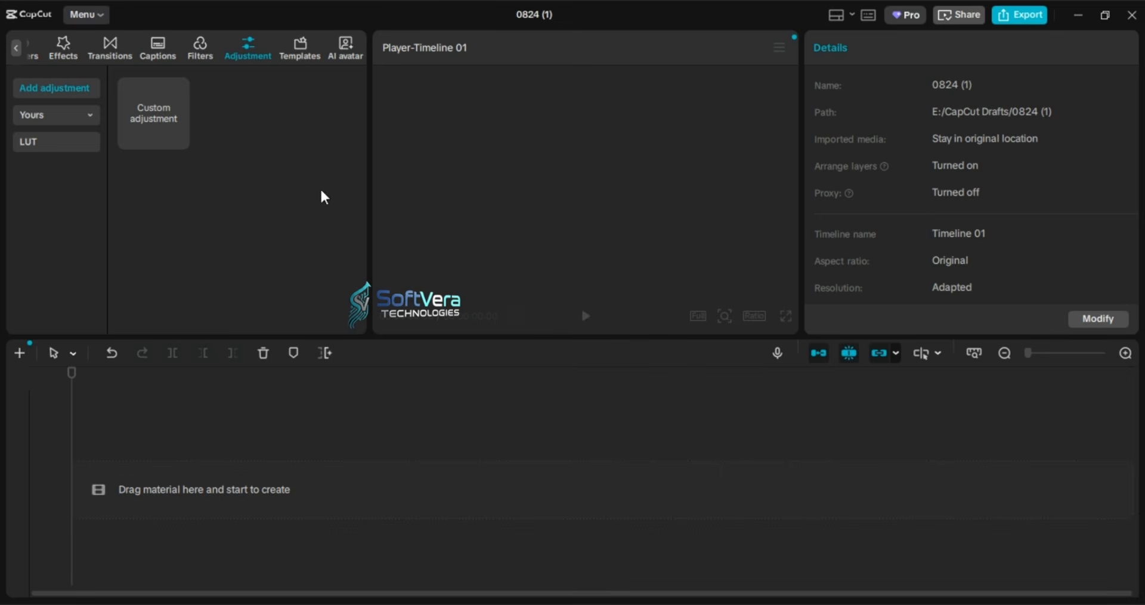
pyautogui.click(299, 49)
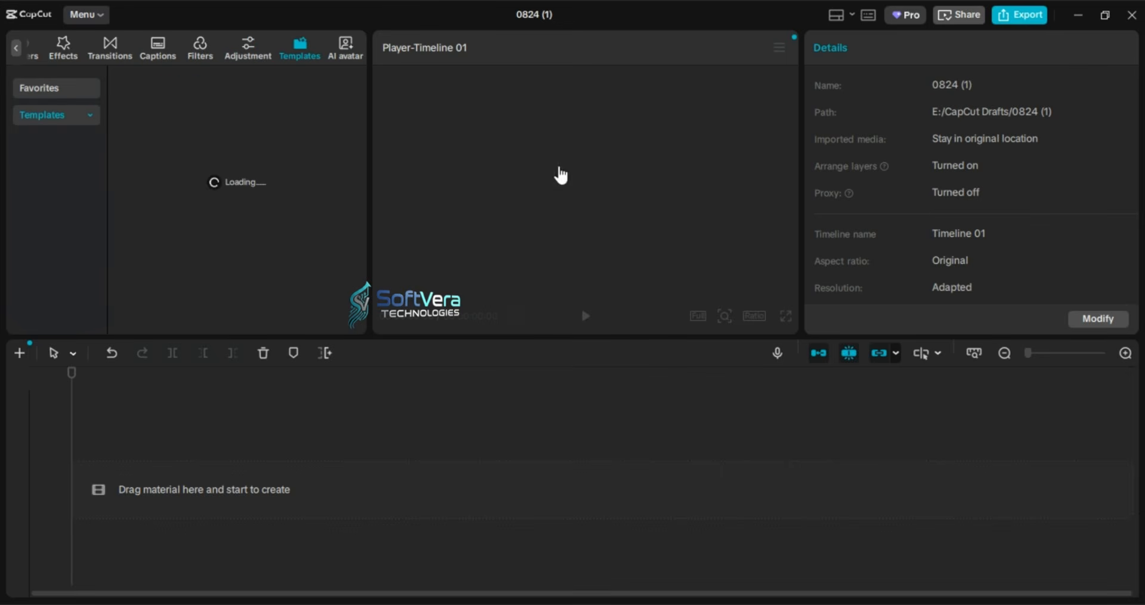
pyautogui.click(346, 49)
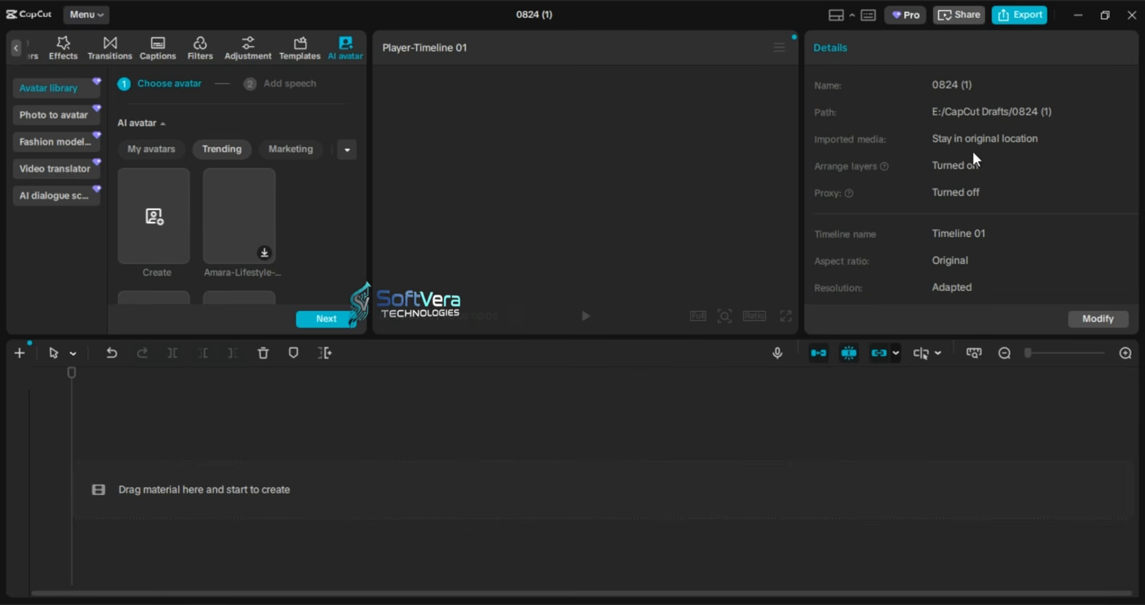
# Switch the workspace to the layout with a full-height player beside the timeline.
pyautogui.click(900, 178)
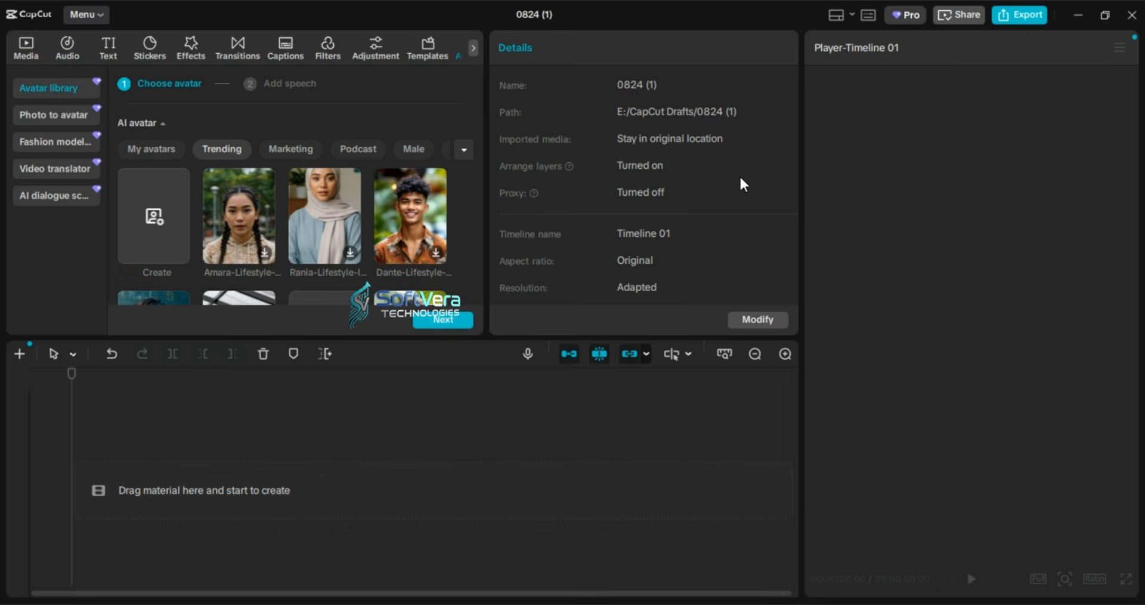
# Import the video clips 2.mp4, 3.mp4, 4.mp4 and 5.5.mp4 into the project media.
pyautogui.click(18, 42)
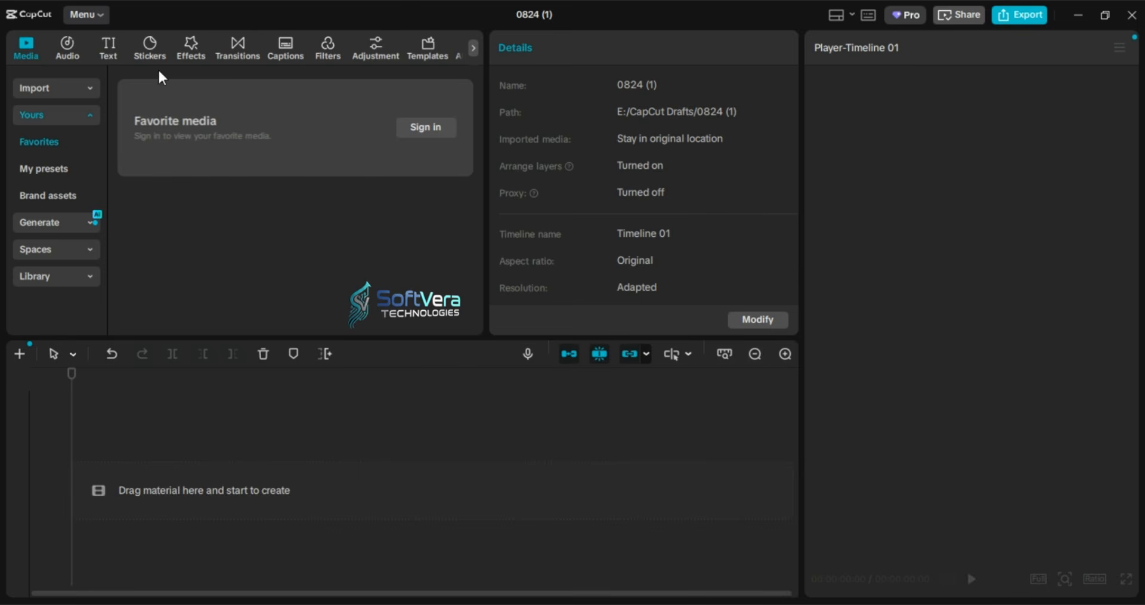
pyautogui.click(38, 84)
pyautogui.click(307, 140)
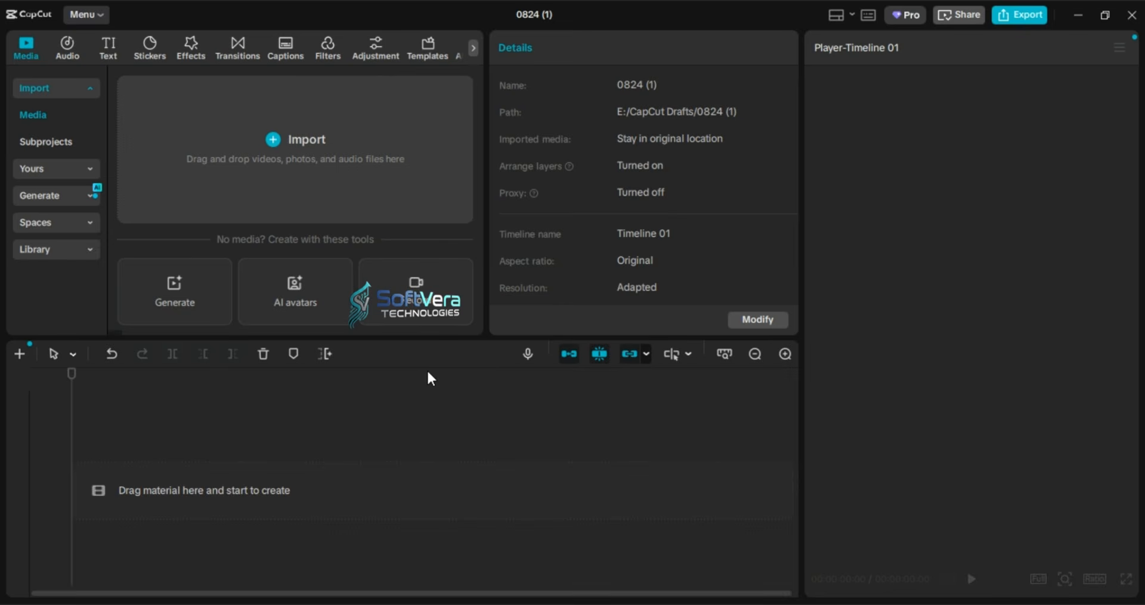
pyautogui.moveTo(298, 135)
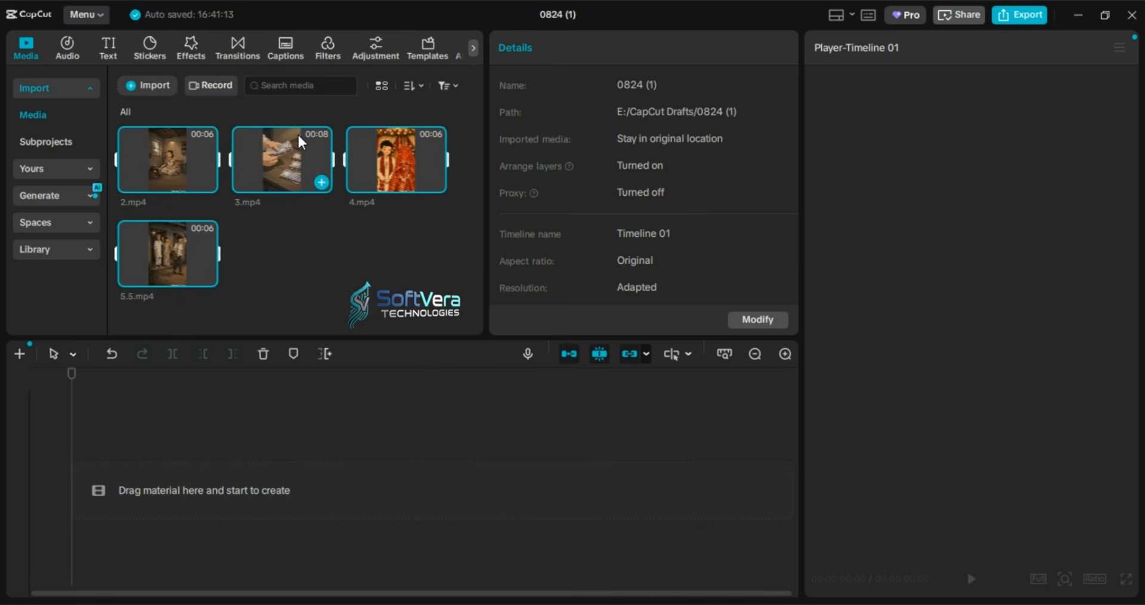
pyautogui.click(317, 247)
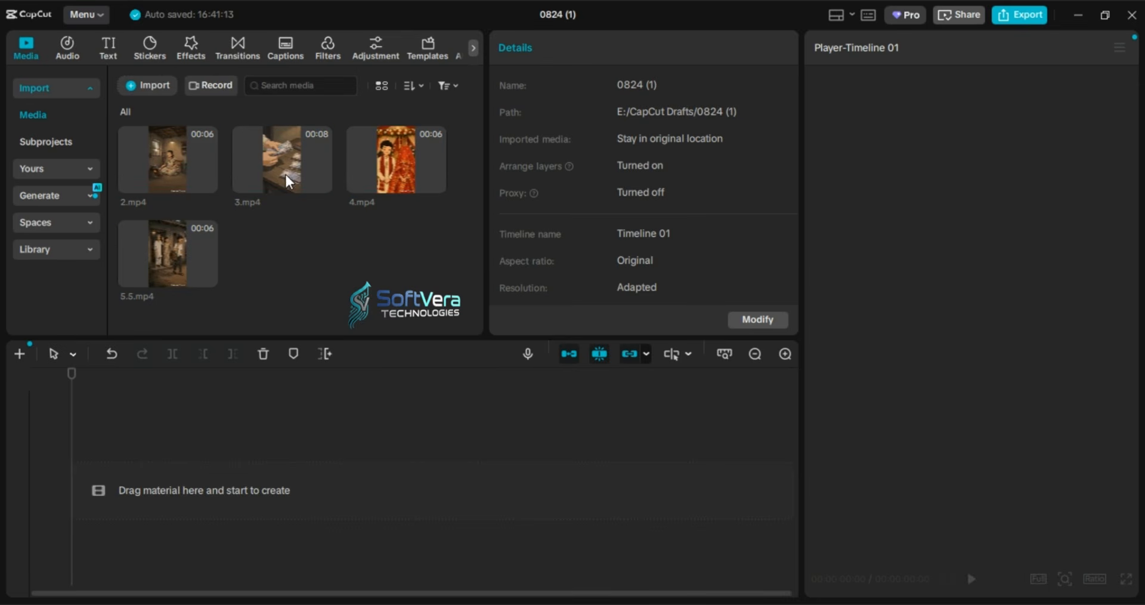
# Place 2.mp4 at the start of the main track and add 3.mp4 directly after it.
pyautogui.moveTo(161, 150)
pyautogui.moveTo(159, 164); pyautogui.dragTo(281, 490)
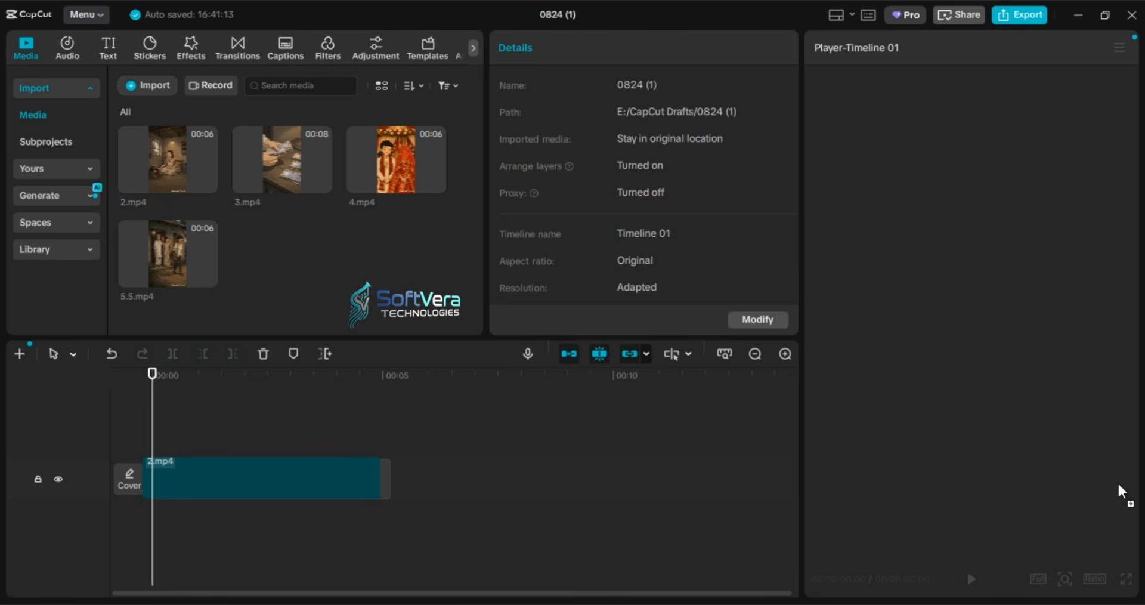
pyautogui.moveTo(1118, 484); pyautogui.dragTo(1119, 485)
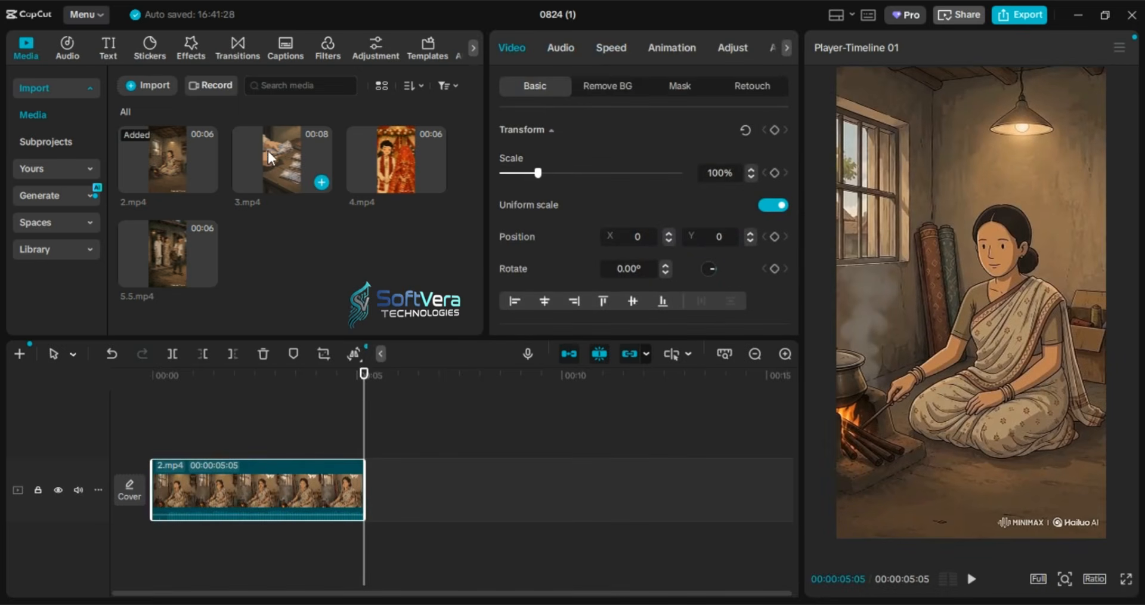
pyautogui.click(409, 535)
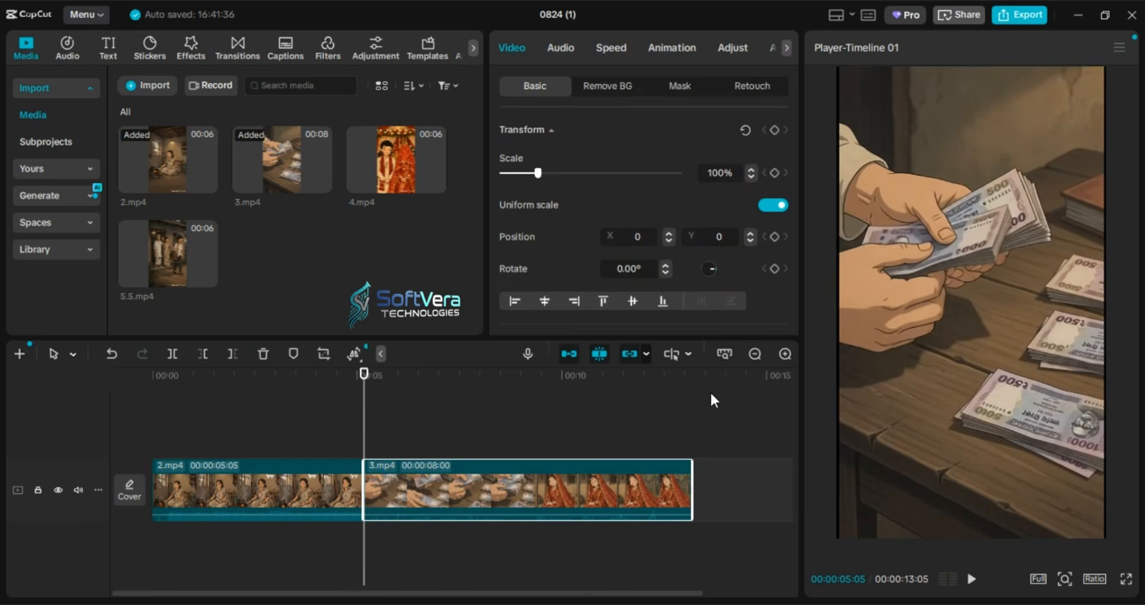
# Append 4.mp4 and 5.5.mp4 after 3.mp4 on the main track and return the playhead to the start.
pyautogui.click(692, 381)
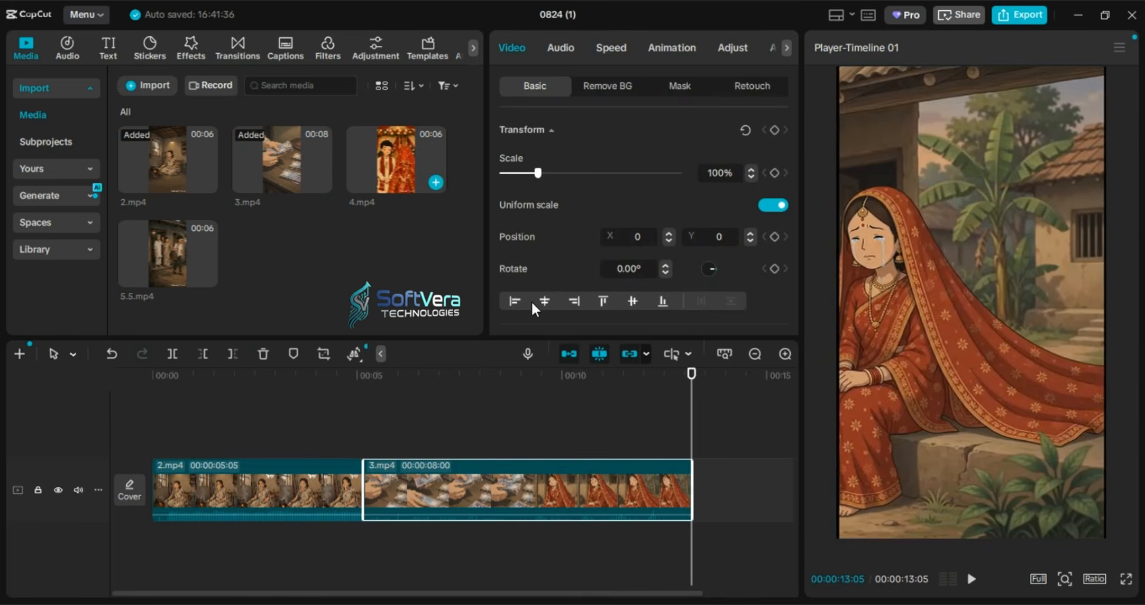
pyautogui.click(707, 513)
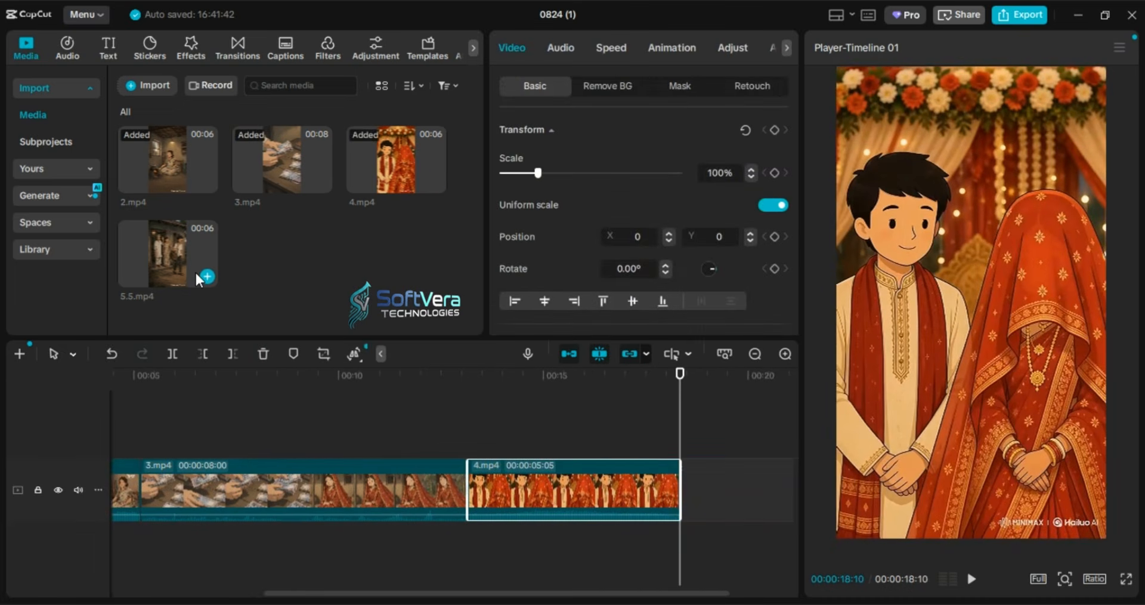
pyautogui.click(206, 276)
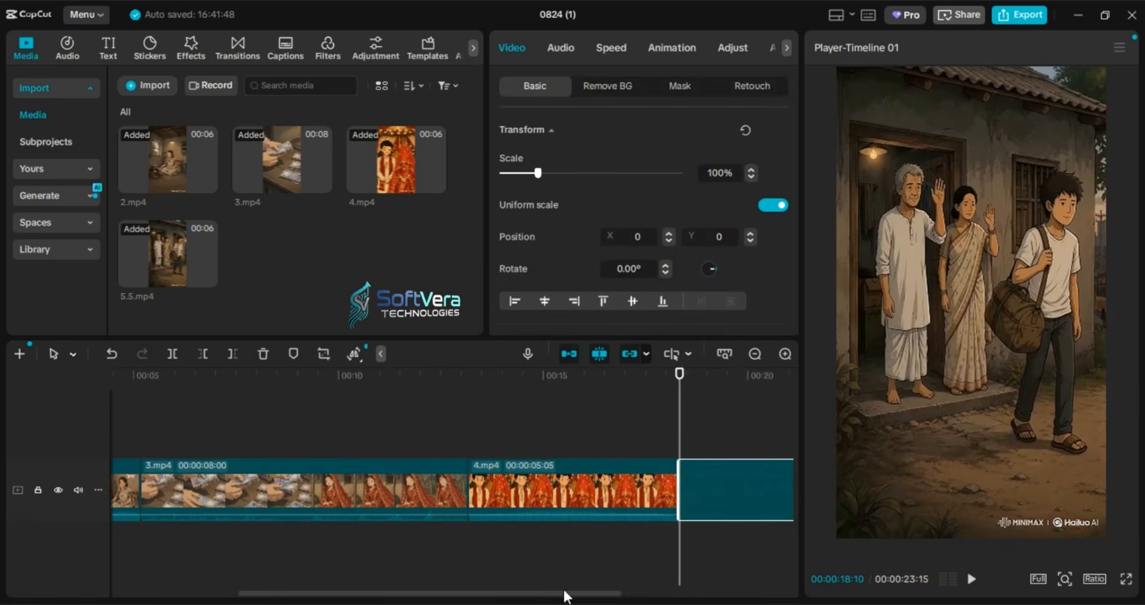
pyautogui.moveTo(567, 595); pyautogui.dragTo(305, 560)
pyautogui.moveTo(225, 376); pyautogui.dragTo(8, 388)
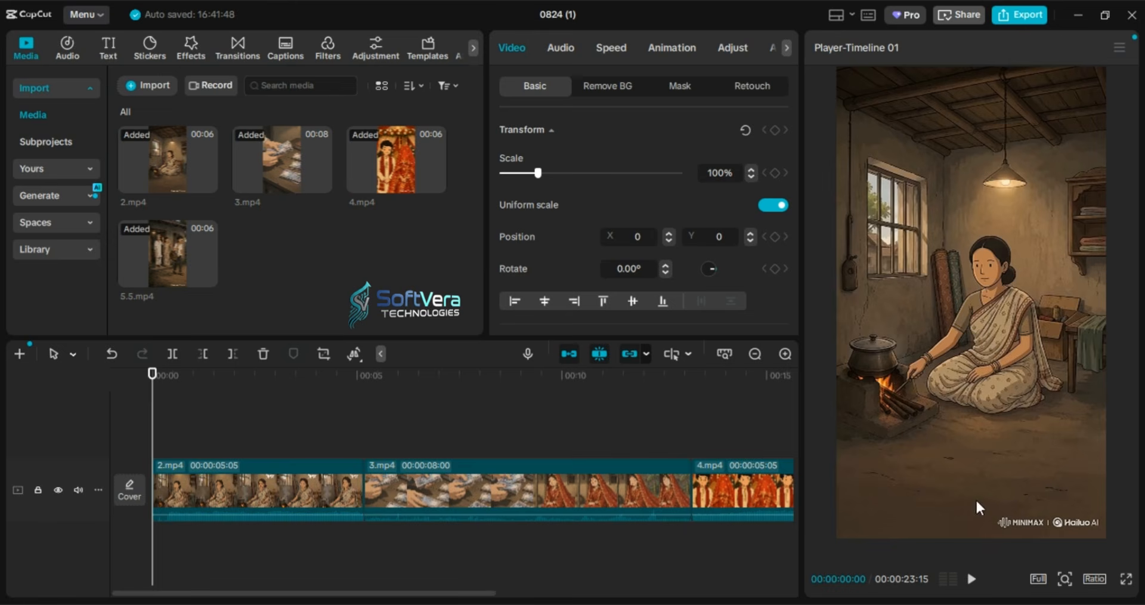
# Play the sequence from the start through the cut into 3.mp4 and return the playhead to the beginning.
pyautogui.click(970, 580)
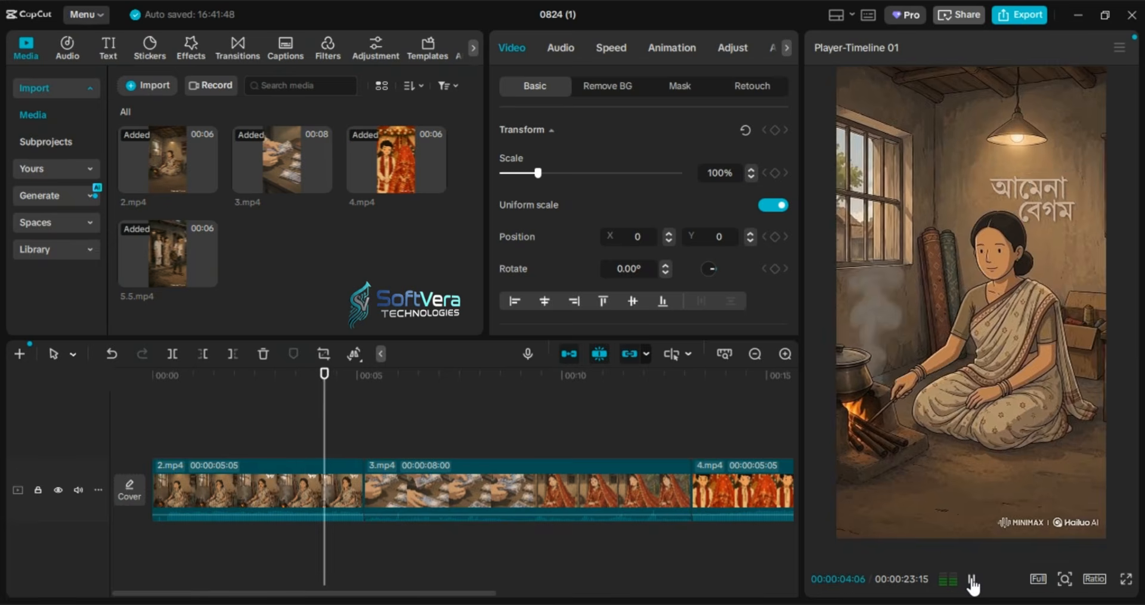
pyautogui.click(972, 580)
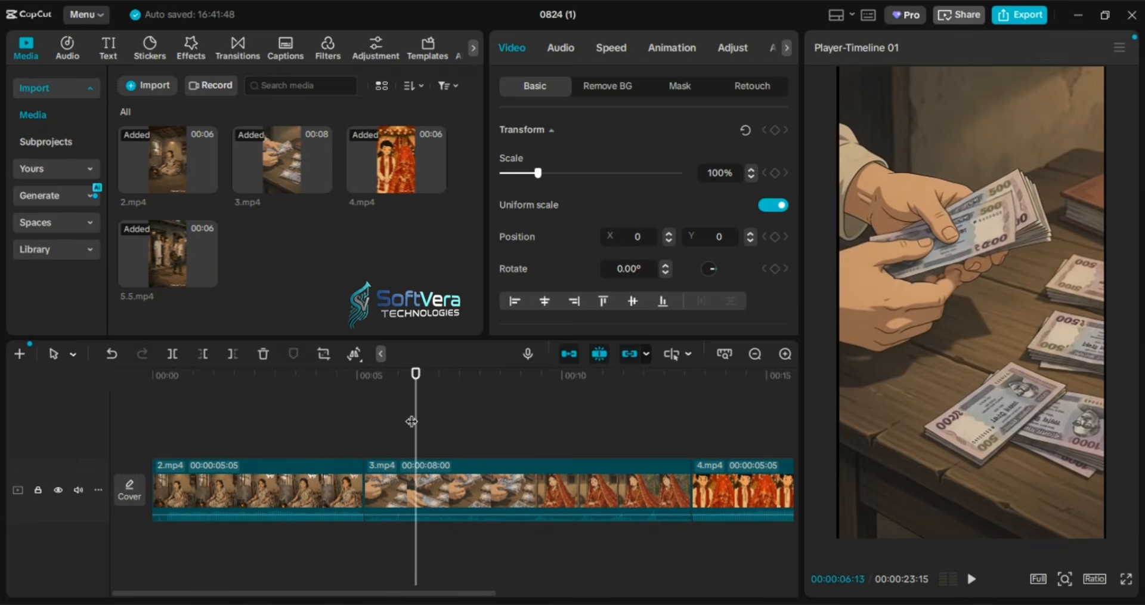
pyautogui.press('Home')
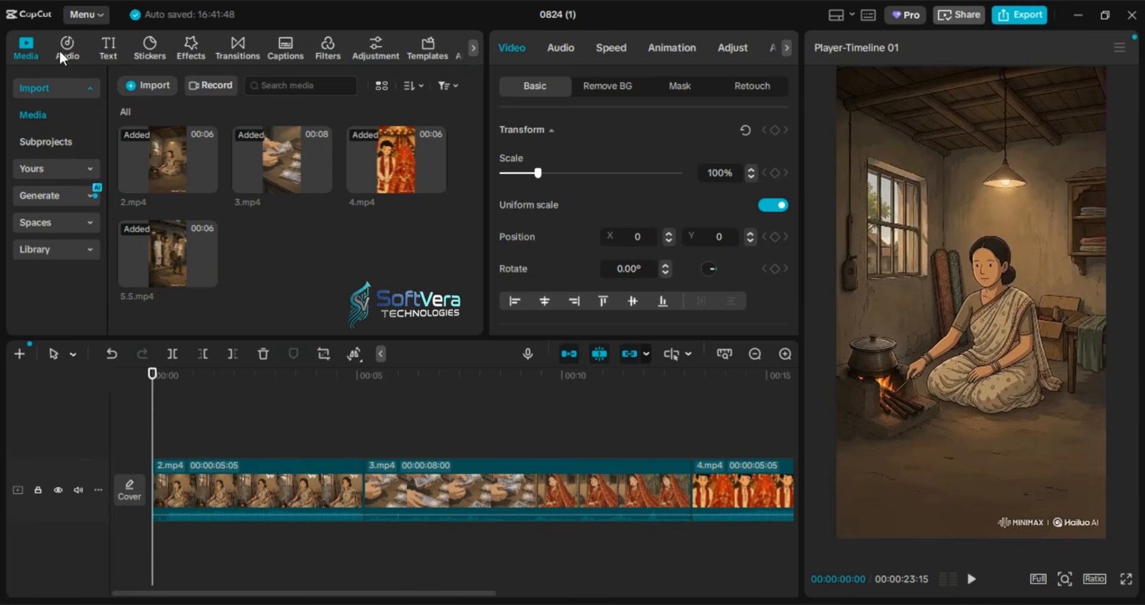
# Browse the trending sound effects and the other sound effect categories in the audio library.
pyautogui.click(63, 43)
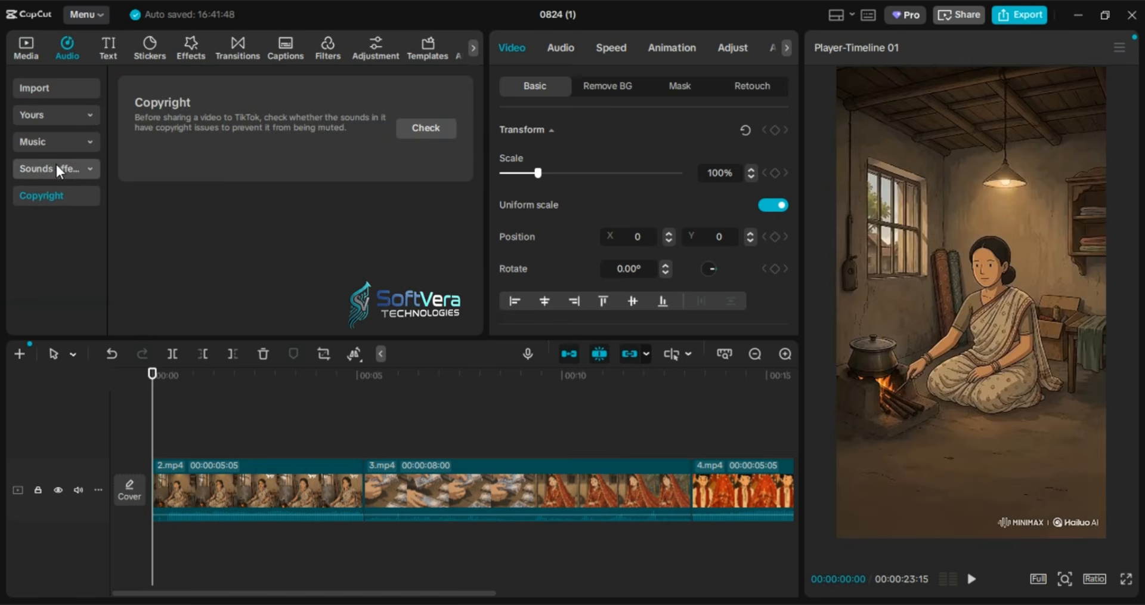
pyautogui.click(90, 169)
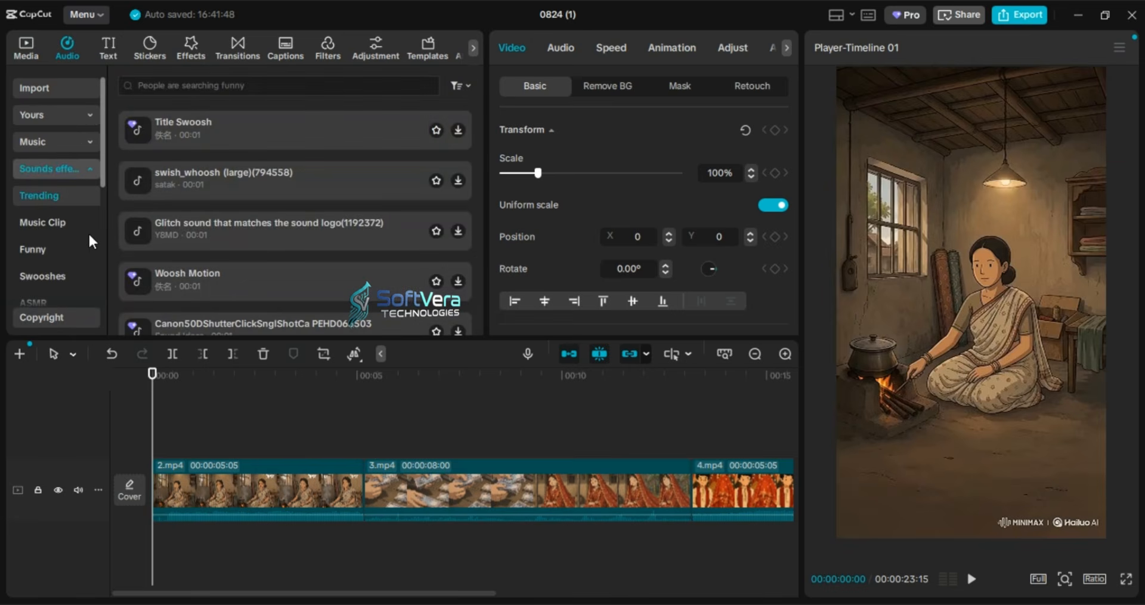
pyautogui.scroll(-3, 89, 236)
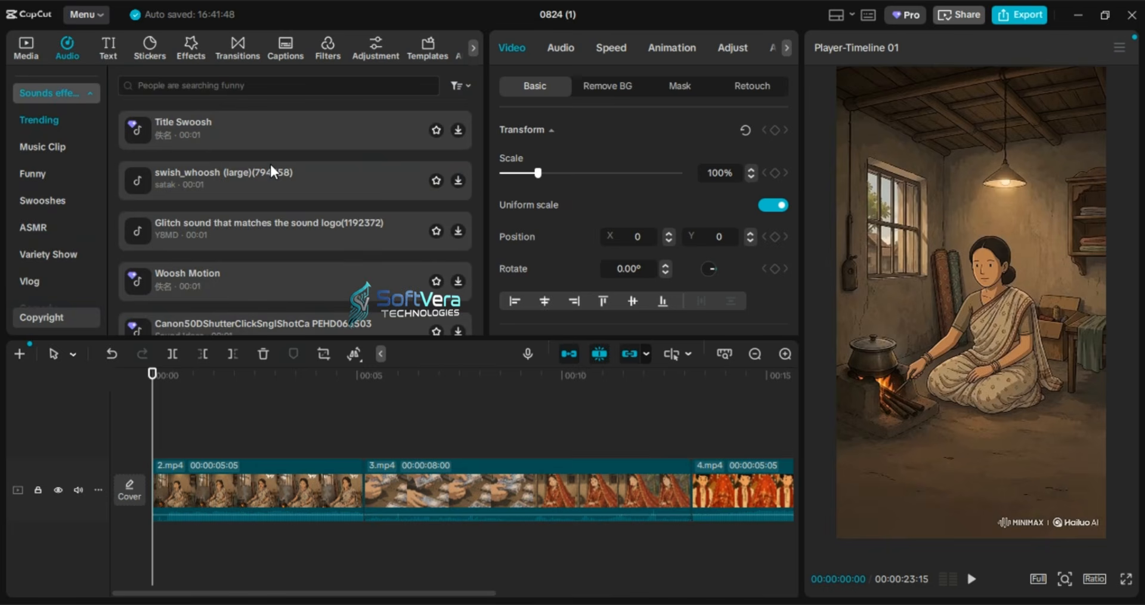
# Place a default text clip above the main track so that it spans the cut between 2.mp4 and 3.mp4.
pyautogui.click(148, 44)
pyautogui.click(108, 48)
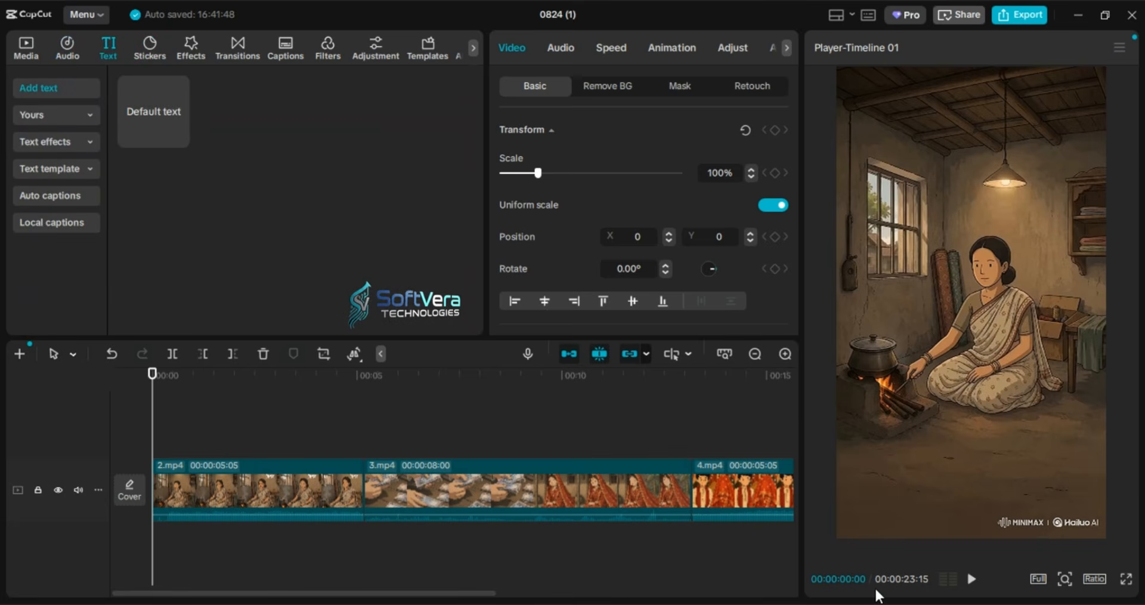
pyautogui.click(363, 377)
pyautogui.moveTo(143, 101)
pyautogui.moveTo(143, 102); pyautogui.dragTo(338, 444)
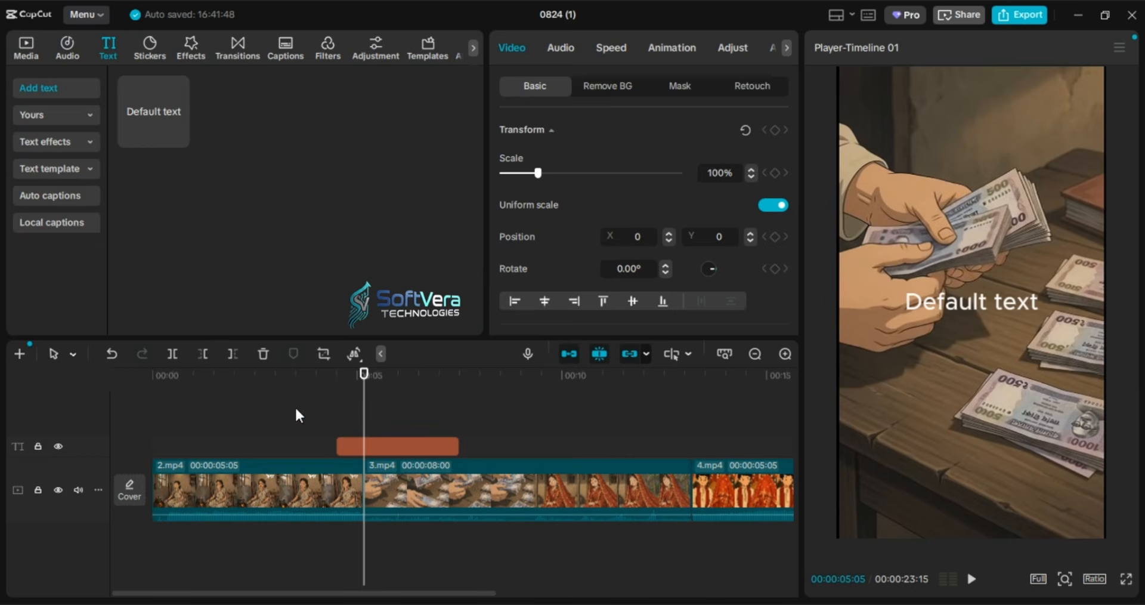
# Replace the wording of the default text clip with "hlw".
pyautogui.click(357, 443)
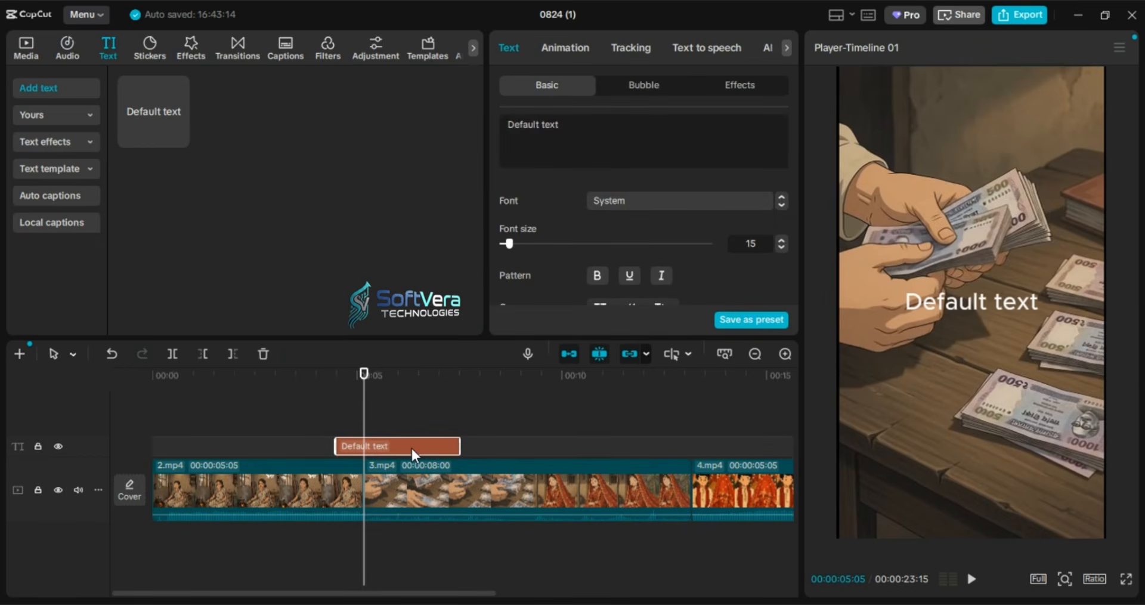
pyautogui.moveTo(567, 125); pyautogui.dragTo(508, 123)
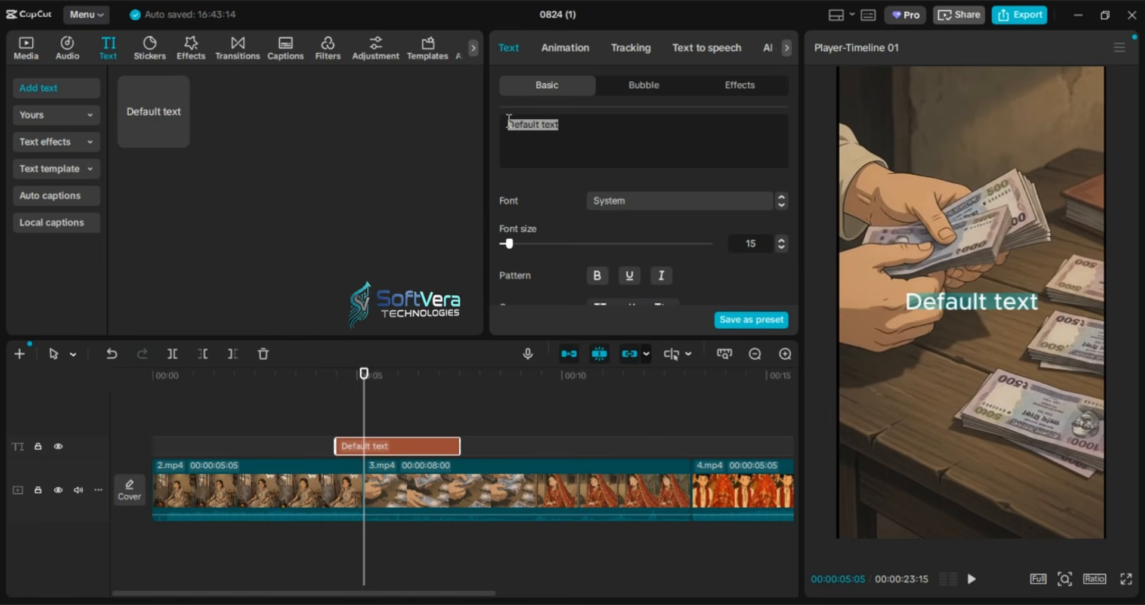
pyautogui.press('BackSpace')
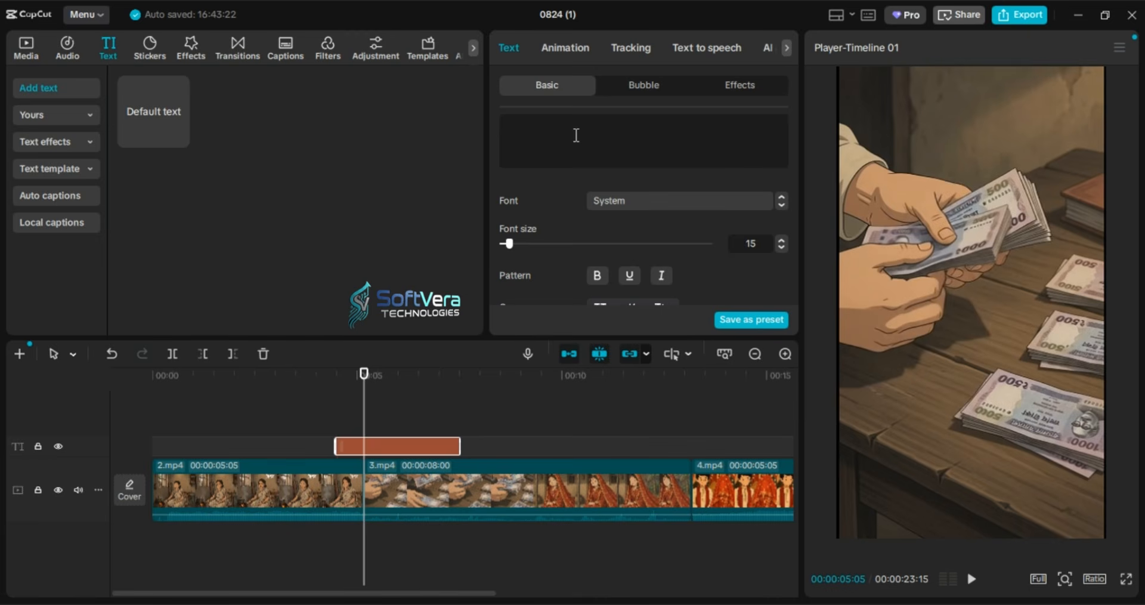
pyautogui.write('hjh')
pyautogui.press('BackSpace')
pyautogui.press('BackSpace')
pyautogui.press('BackSpace')
pyautogui.write('hlw')
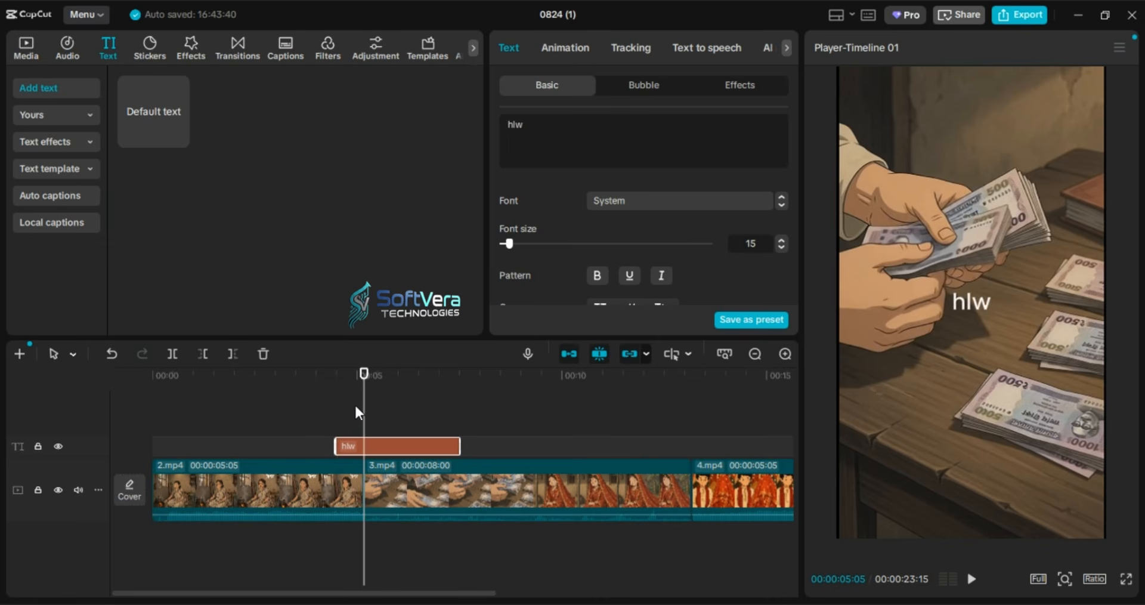
# Preview the hlw text, enlarge it and shift it slightly lower in the frame, and set its font to Hind Siliguri SemiBold.
pyautogui.click(322, 382)
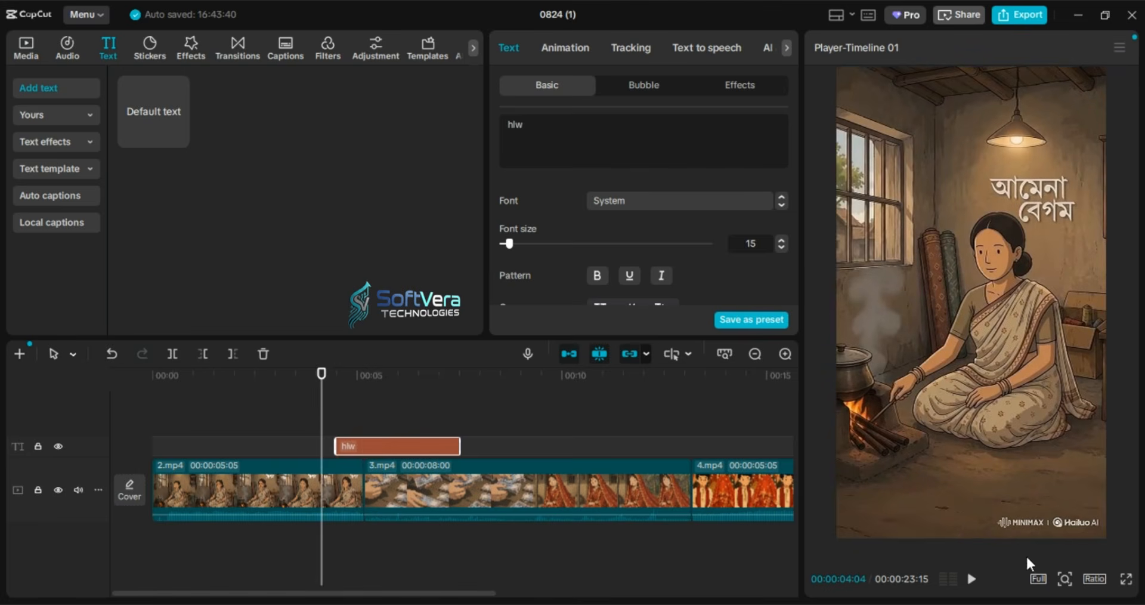
pyautogui.click(970, 580)
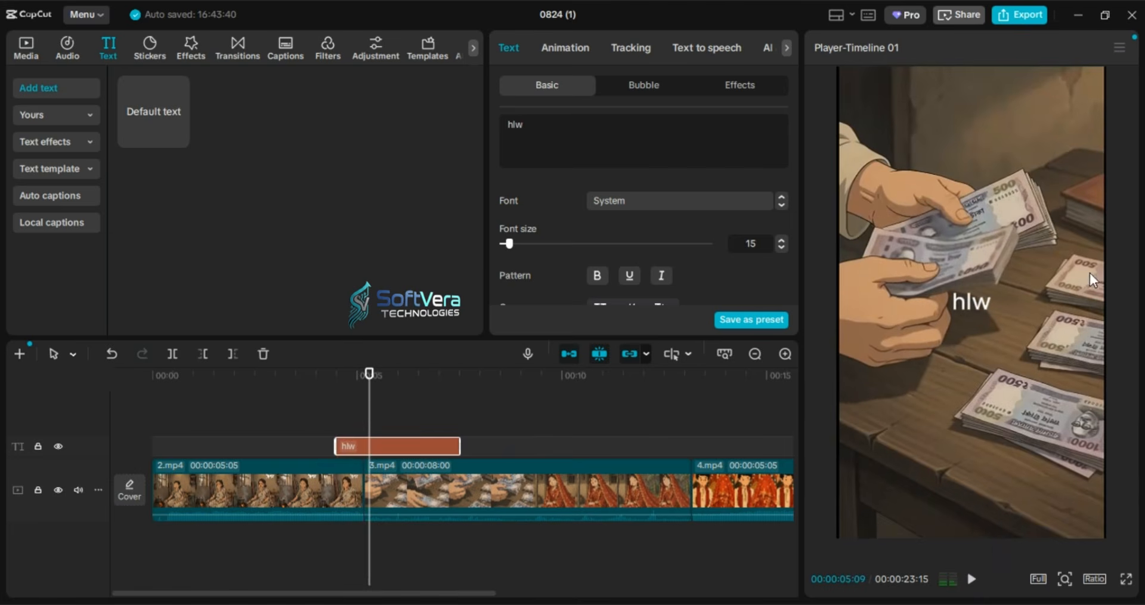
pyautogui.scroll(5, 963, 324)
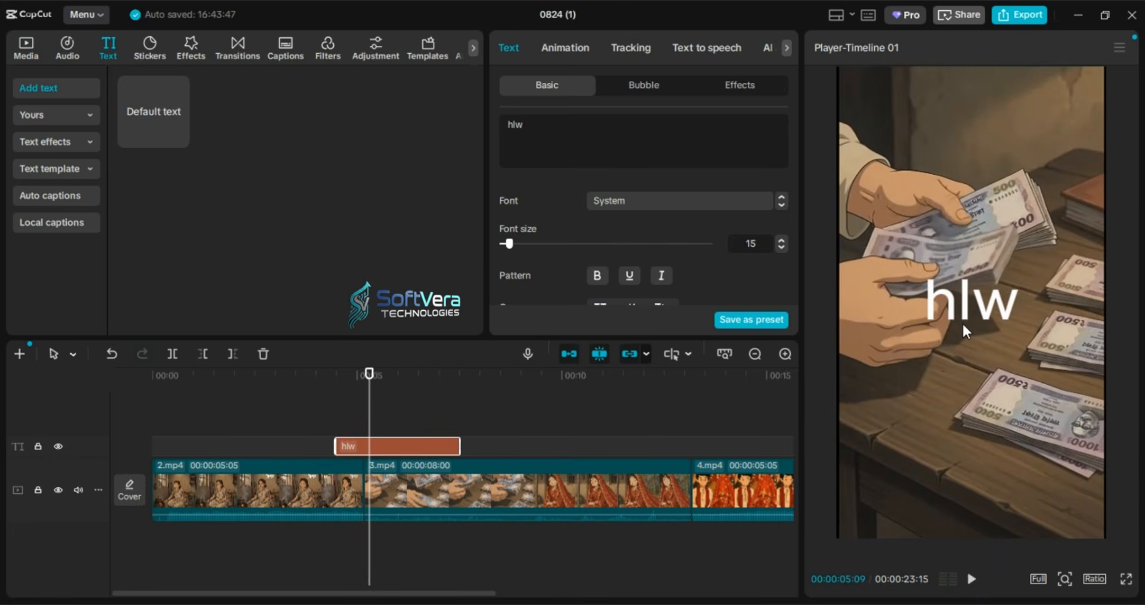
pyautogui.scroll(-1, 652, 256)
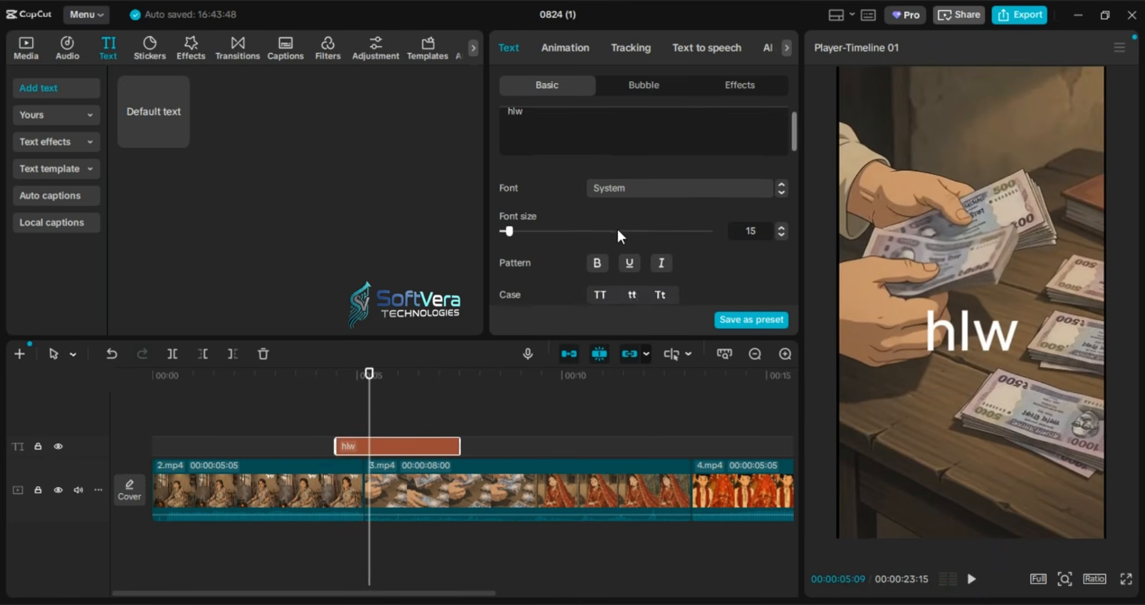
pyautogui.scroll(1, 617, 228)
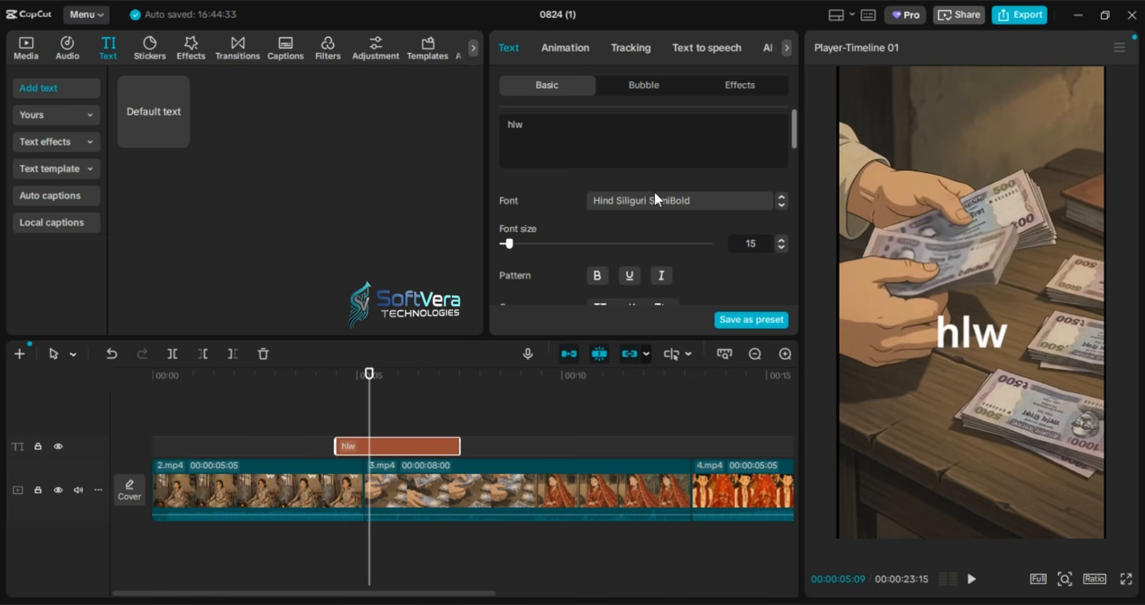
# Try pink-red and light orange as the hlw text colour and settle on bright blue.
pyautogui.scroll(-1, 660, 242)
pyautogui.scroll(-2, 660, 241)
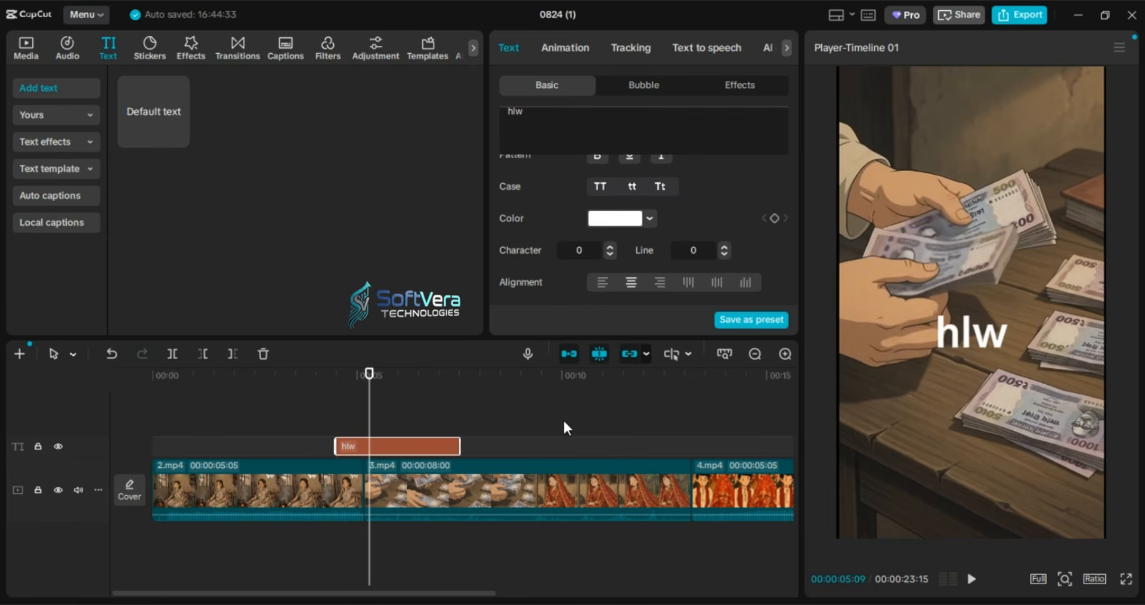
pyautogui.click(709, 423)
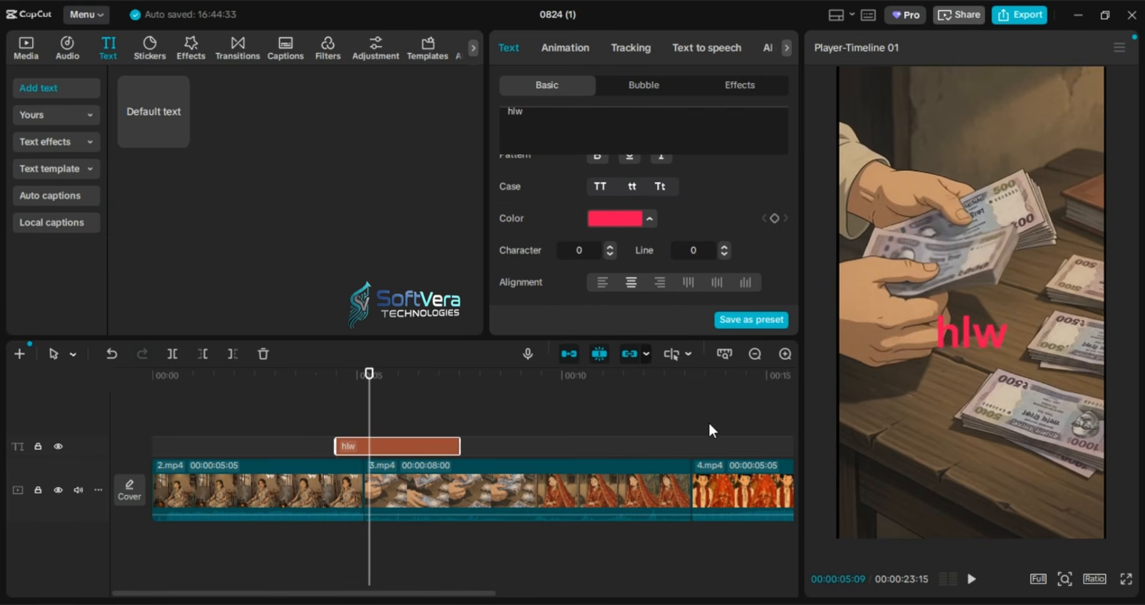
pyautogui.click(571, 467)
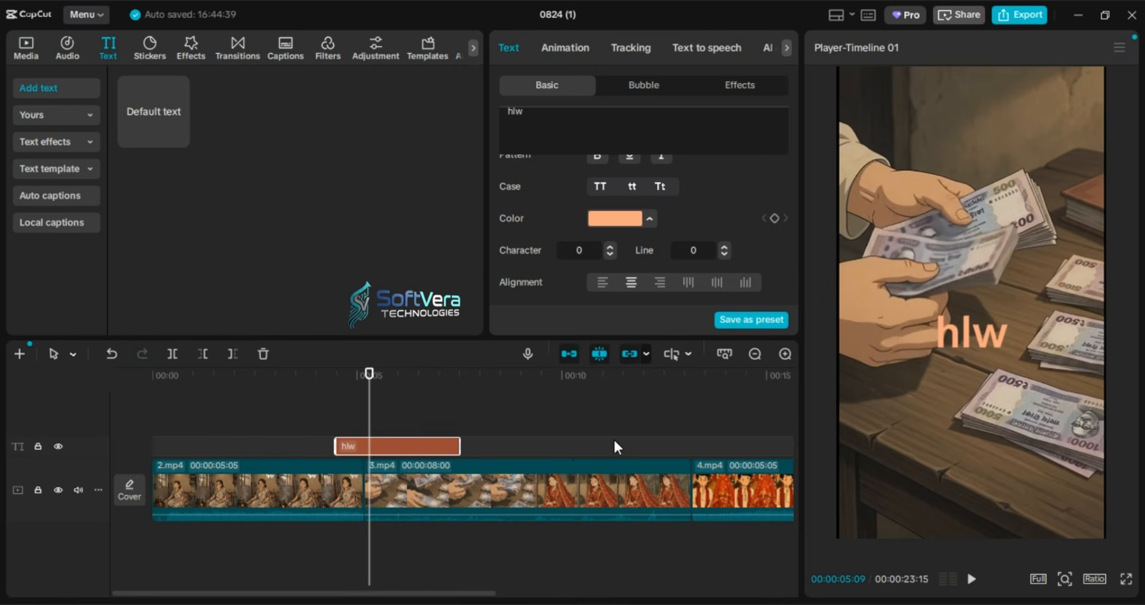
pyautogui.click(557, 446)
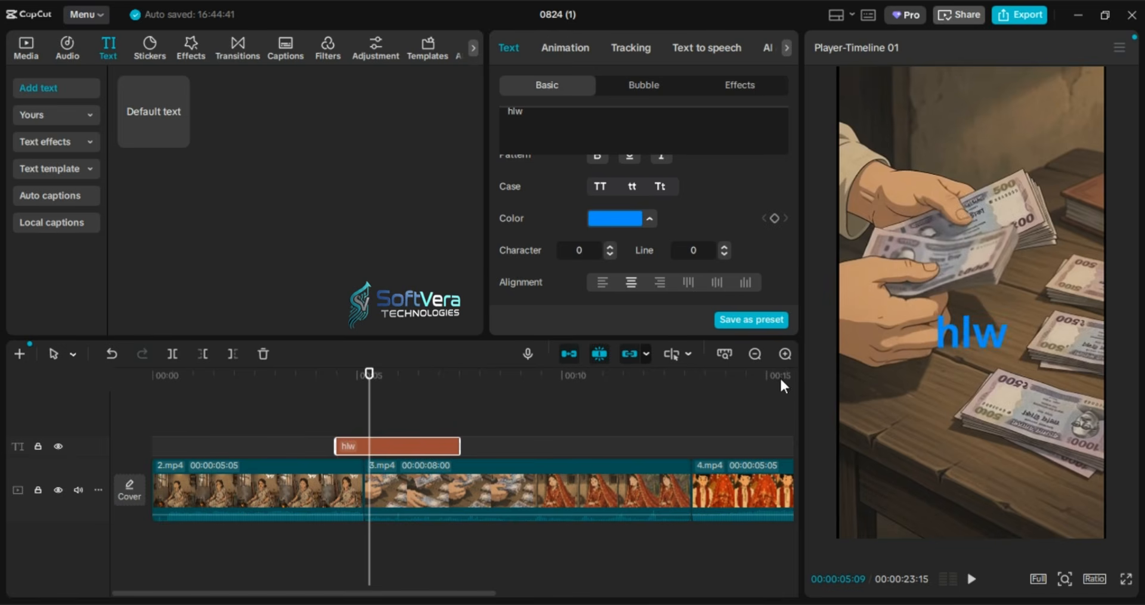
# Enlarge the hlw text slightly and apply the preset style with green letters and a black outline.
pyautogui.scroll(2, 972, 332)
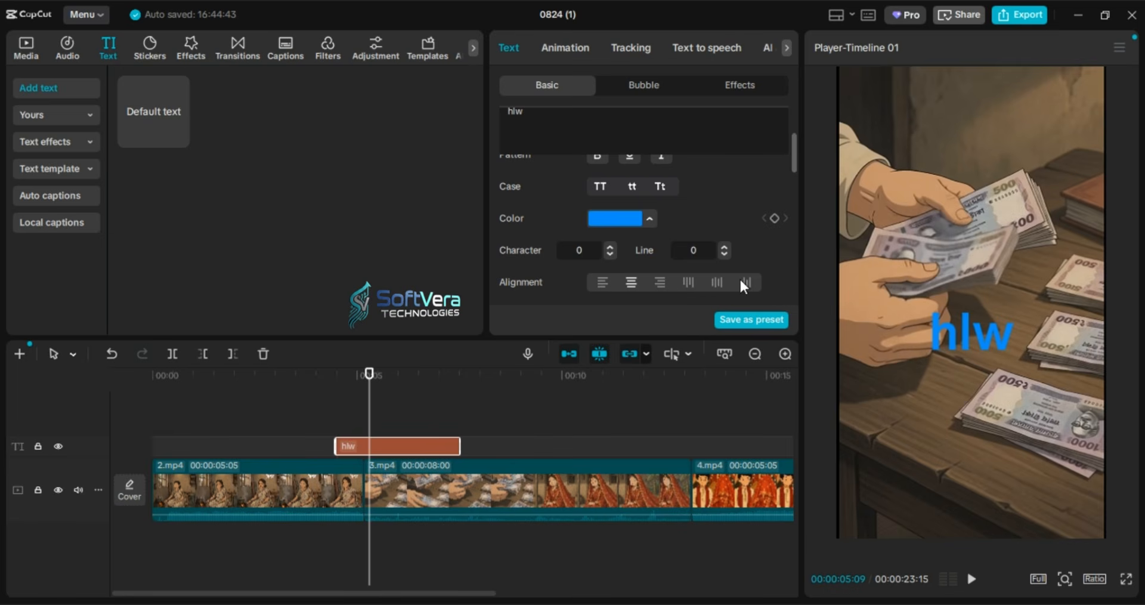
pyautogui.scroll(-5, 688, 239)
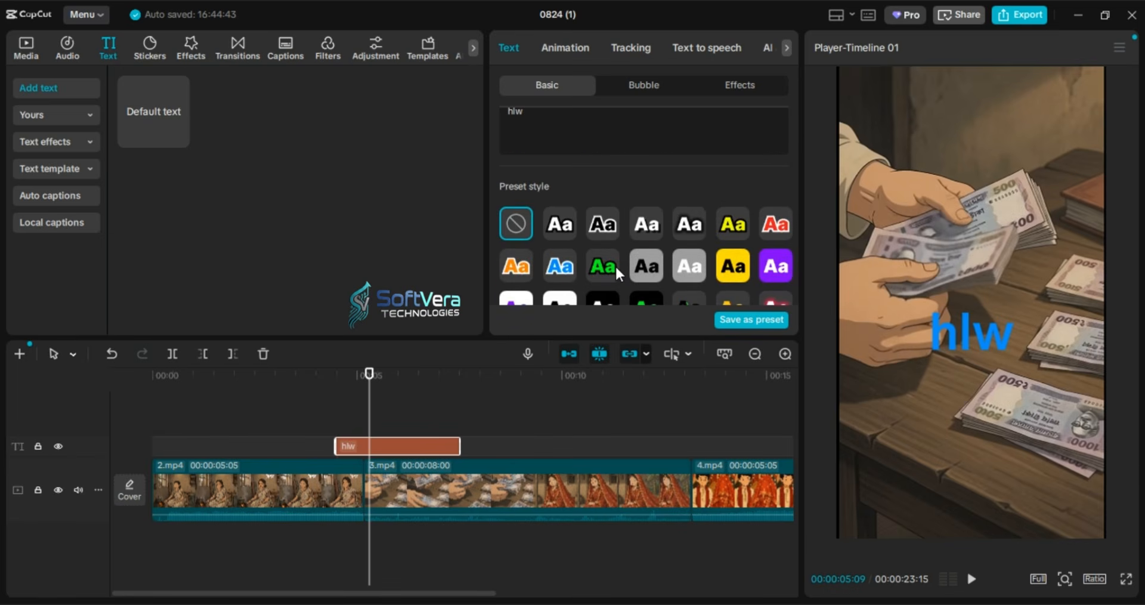
pyautogui.click(601, 266)
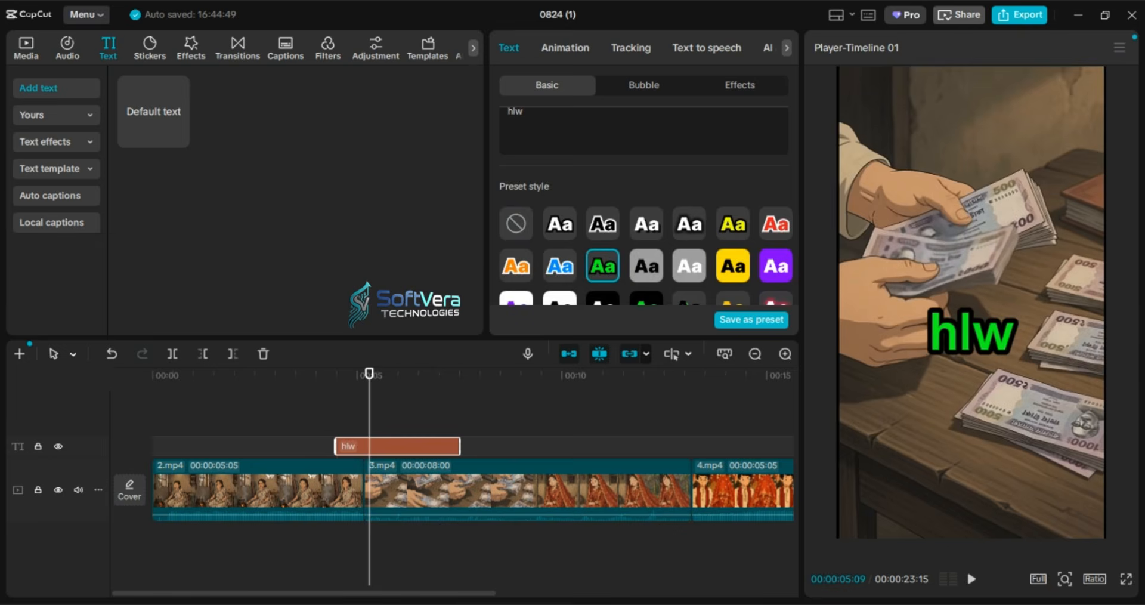
# Play the timeline twice from before the hlw text clip to check the styled text over the video.
pyautogui.click(263, 380)
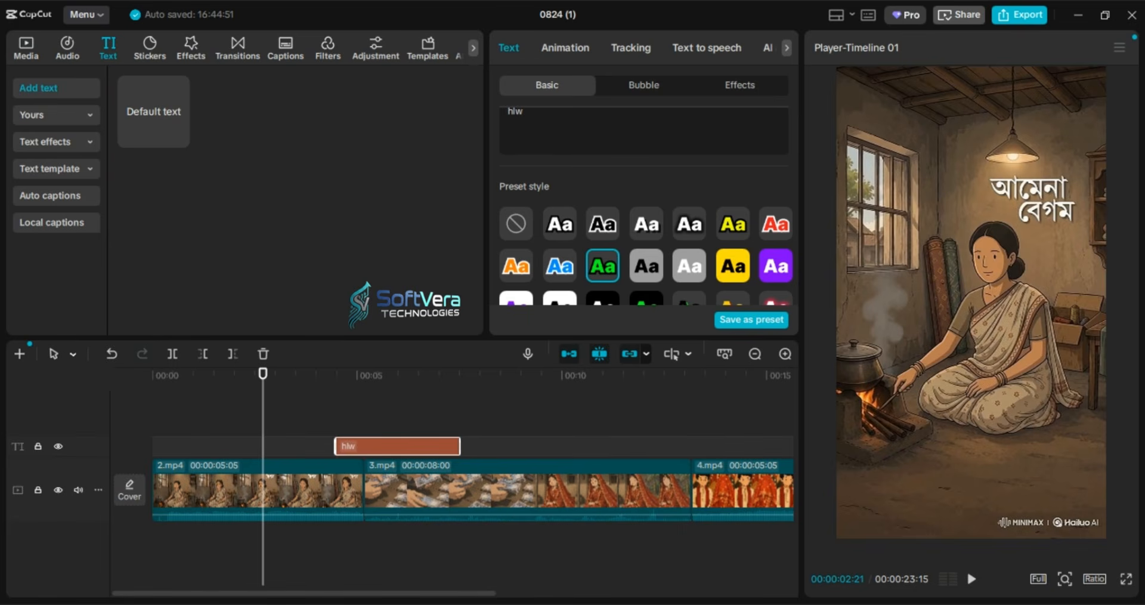
pyautogui.click(970, 580)
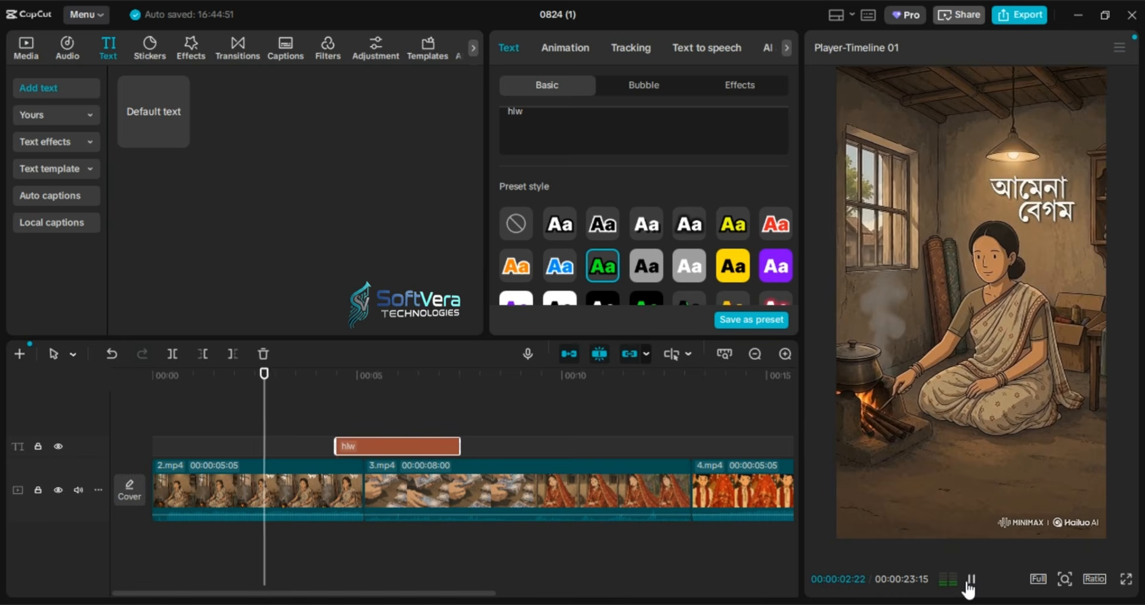
pyautogui.click(970, 578)
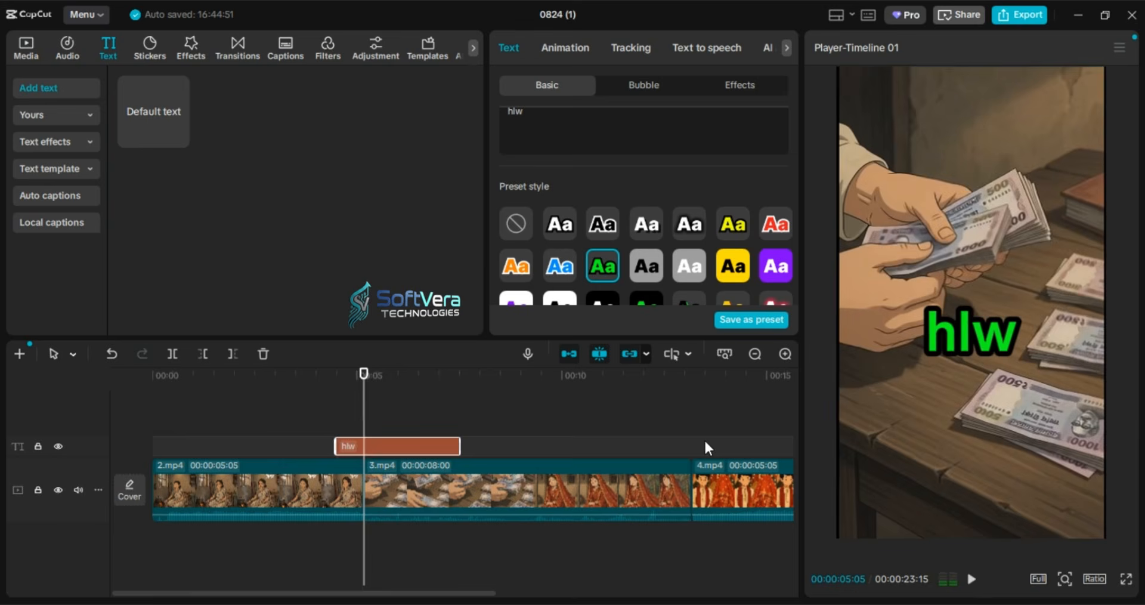
pyautogui.click(303, 388)
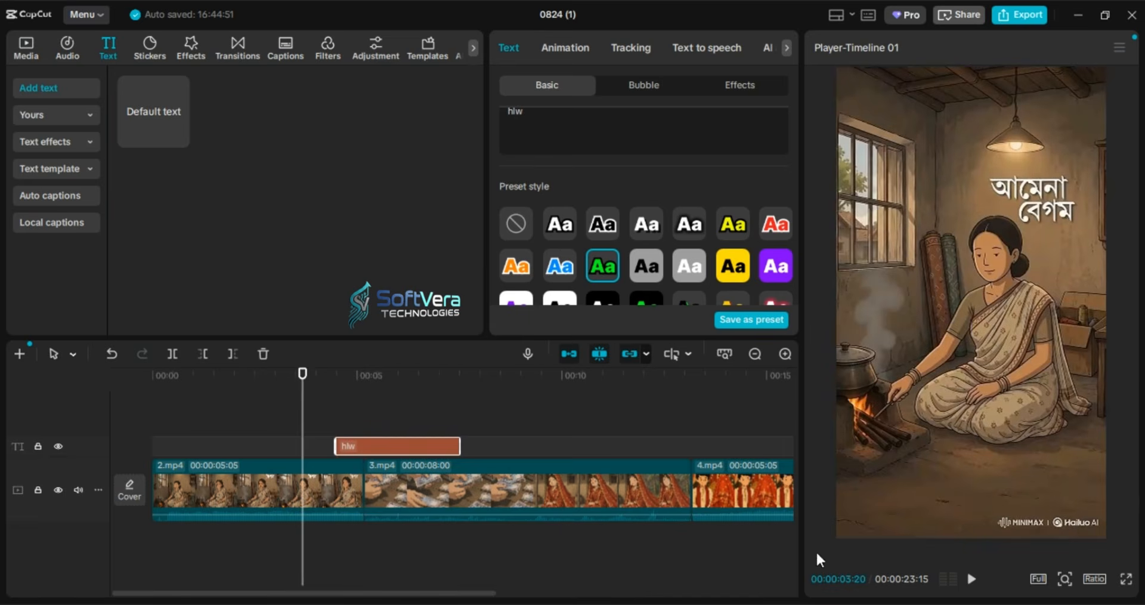
pyautogui.click(970, 579)
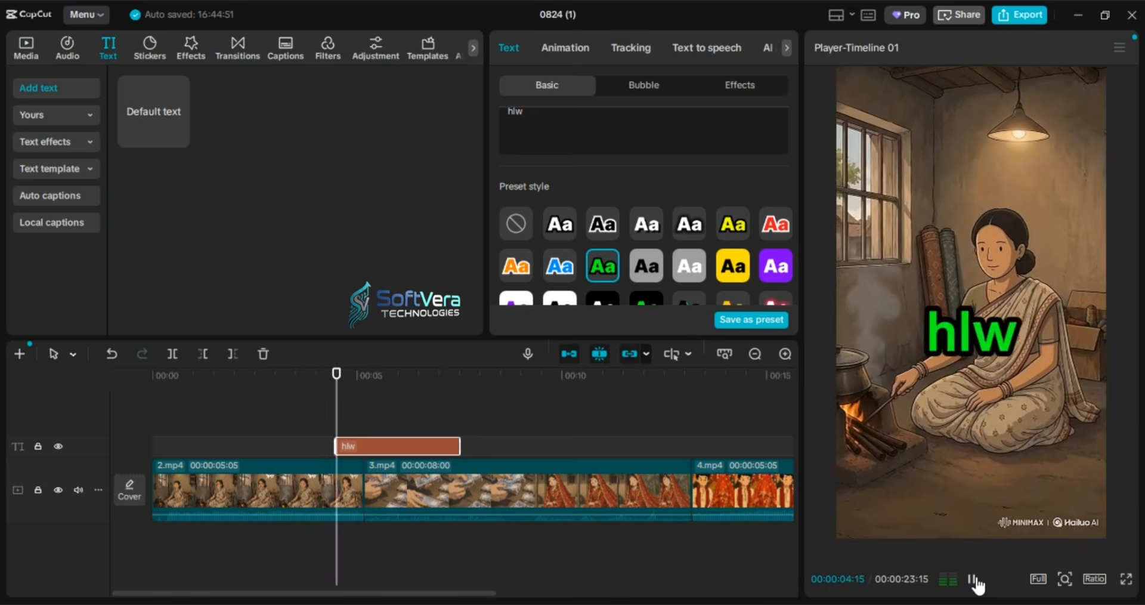
pyautogui.click(971, 578)
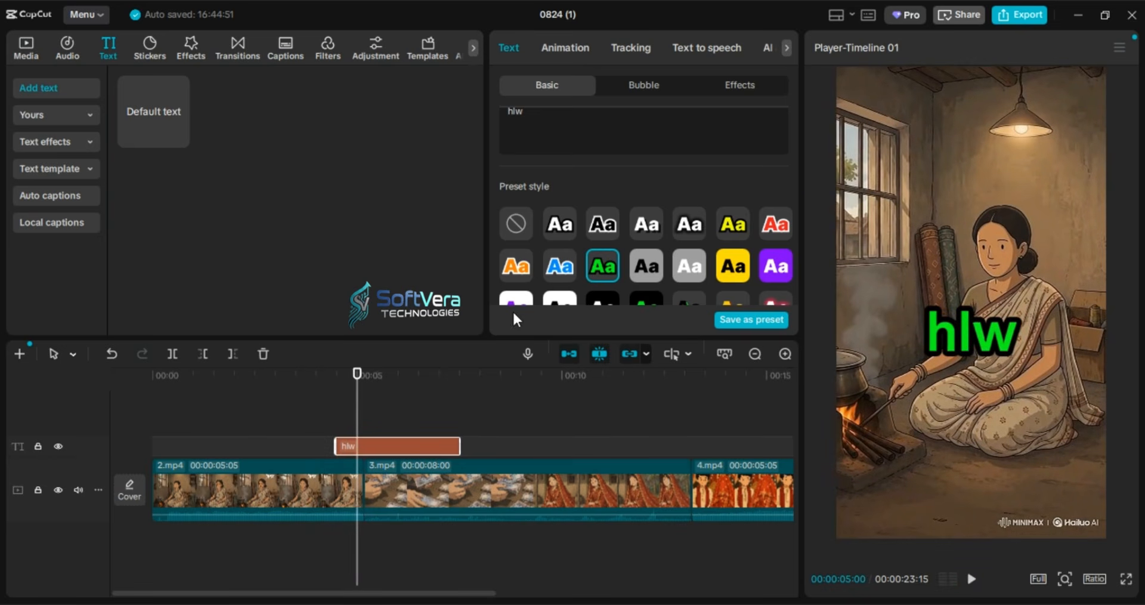
# Browse the entrance animations for the hlw text, search them for zoom, and apply Zoom In.
pyautogui.click(579, 54)
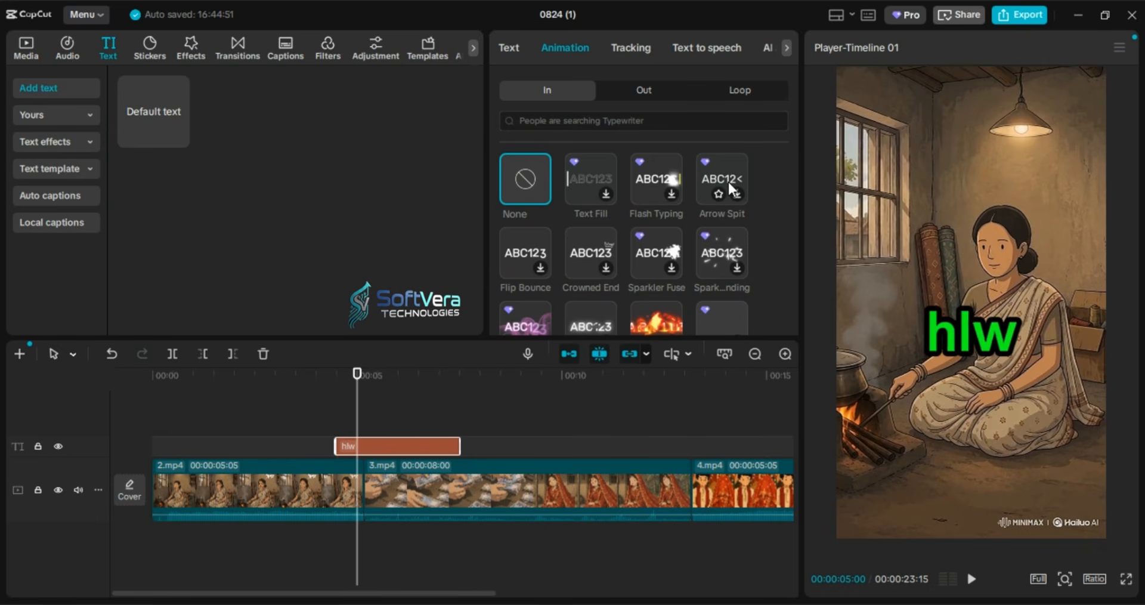
pyautogui.scroll(-2, 728, 181)
pyautogui.scroll(-2, 562, 271)
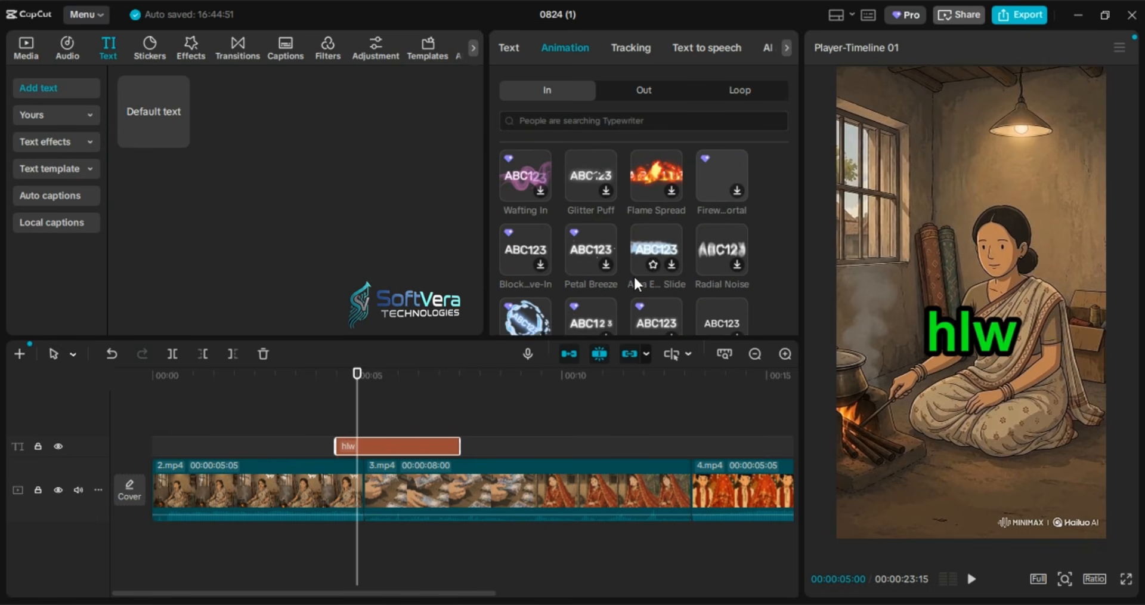
pyautogui.scroll(-2, 634, 279)
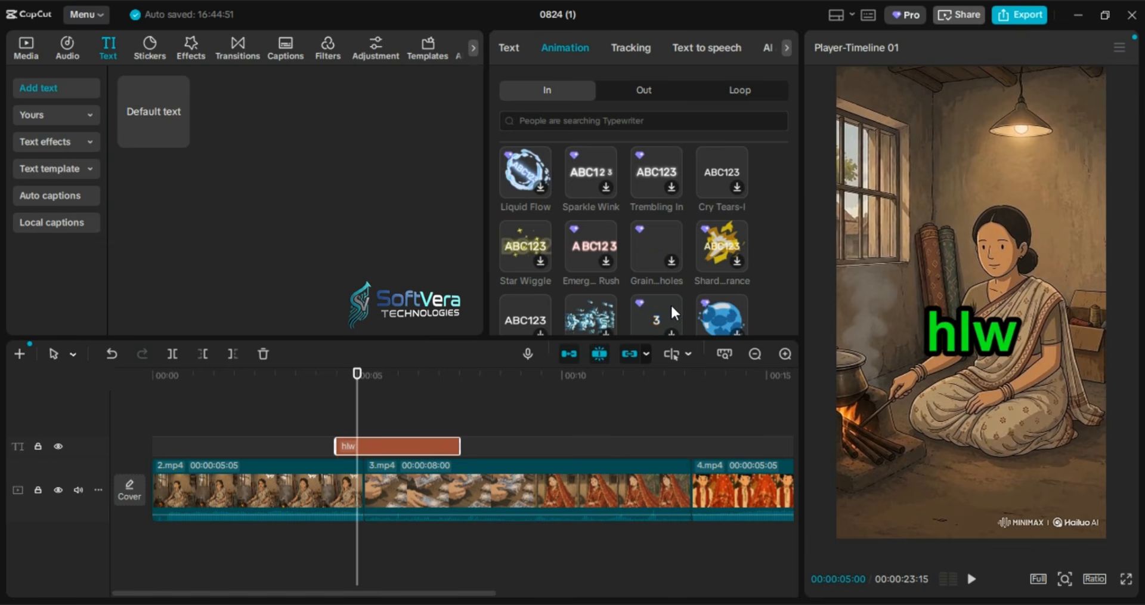
pyautogui.scroll(-2, 686, 301)
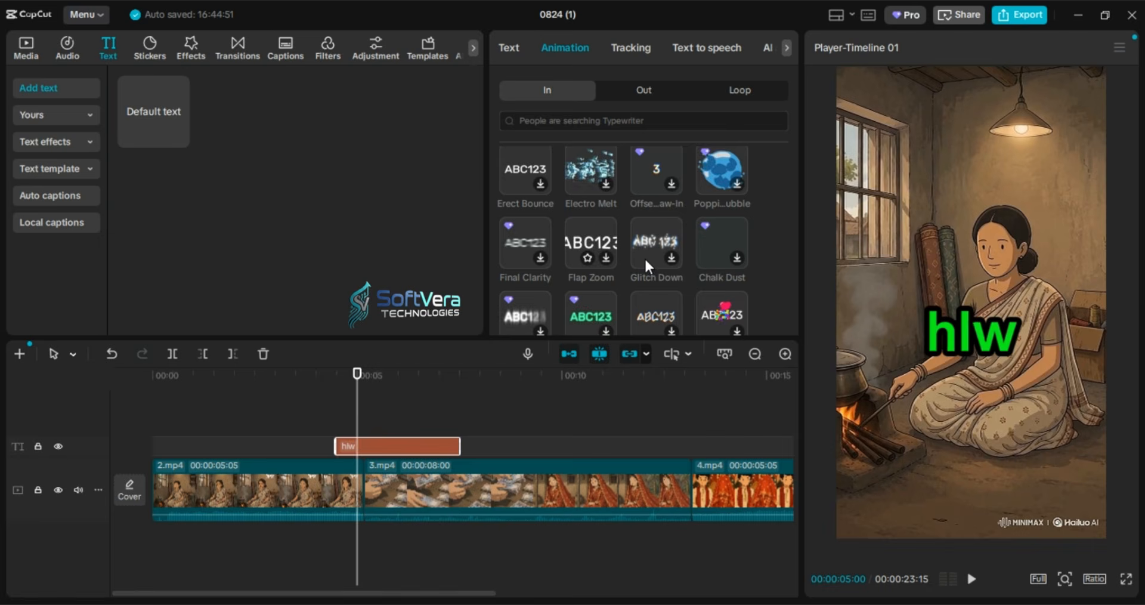
pyautogui.scroll(-2, 742, 271)
pyautogui.scroll(-2, 610, 267)
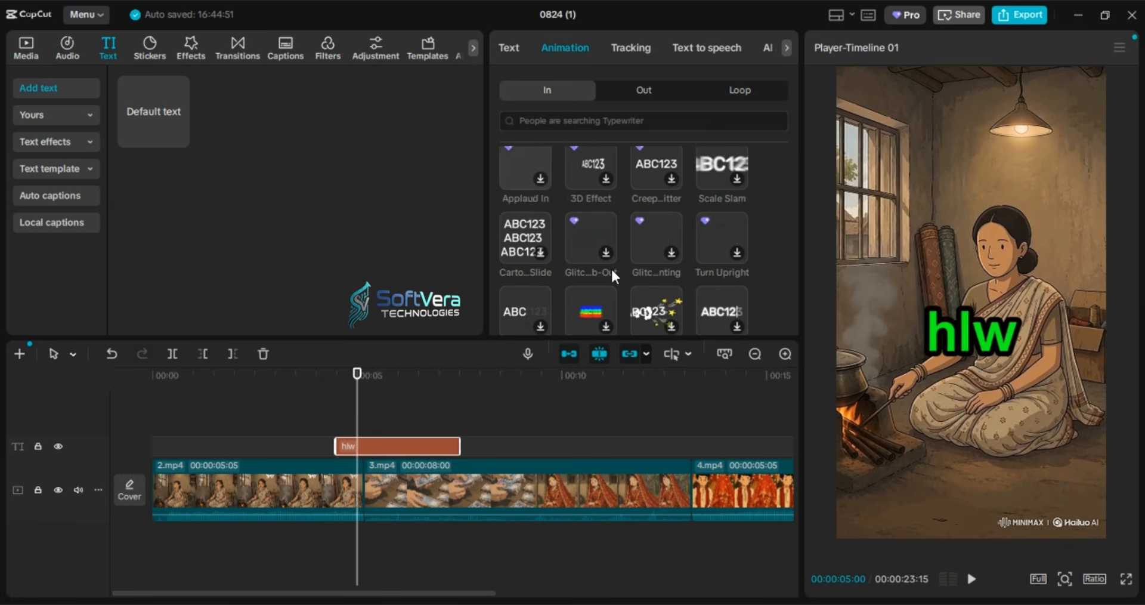
pyautogui.click(603, 117)
pyautogui.write('zoom')
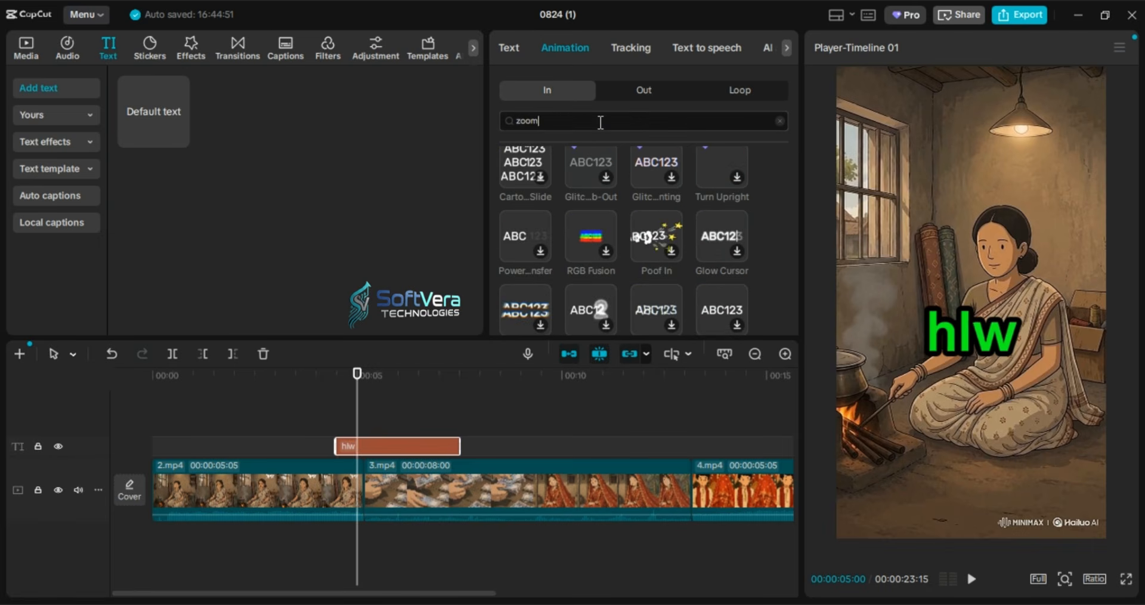
pyautogui.press('Return')
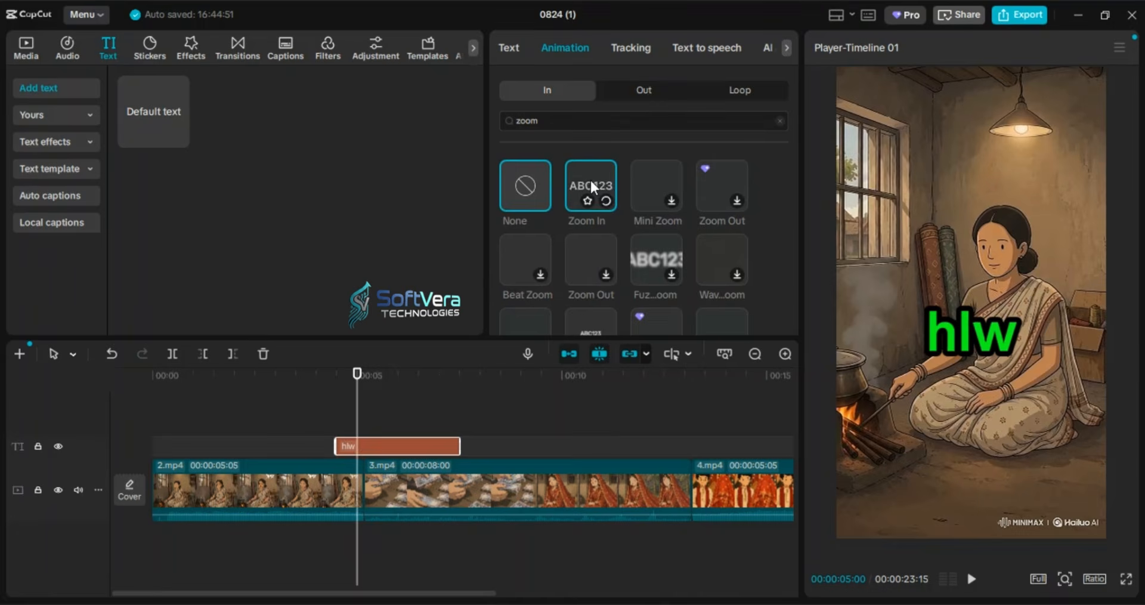
pyautogui.click(591, 179)
# Play the timeline across the hlw text clip and into the rest of 3.mp4 to check the text.
pyautogui.click(971, 590)
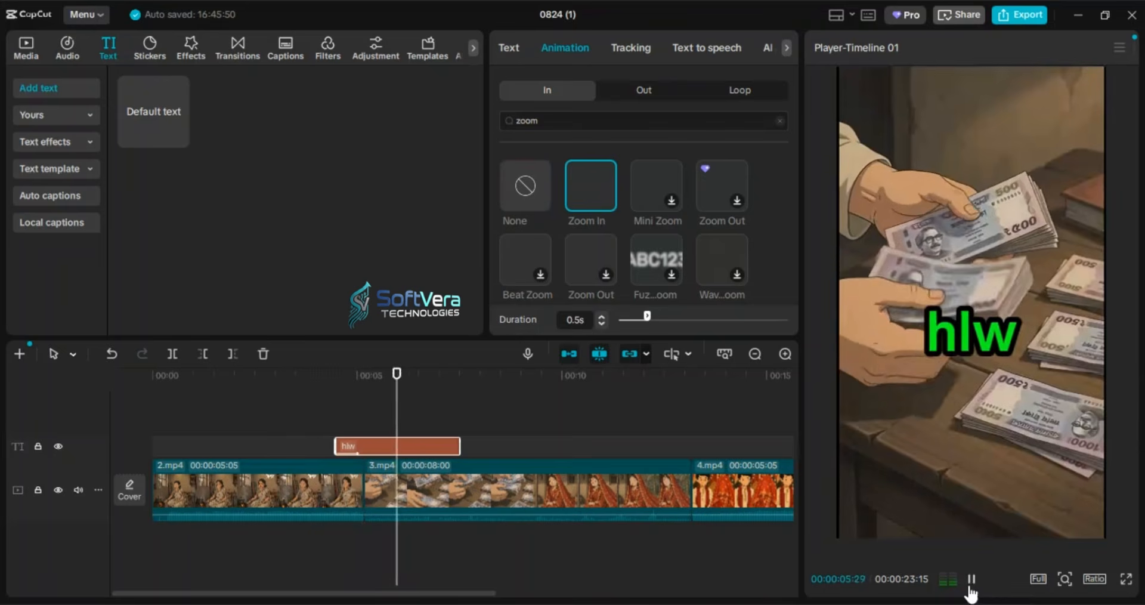
pyautogui.click(971, 578)
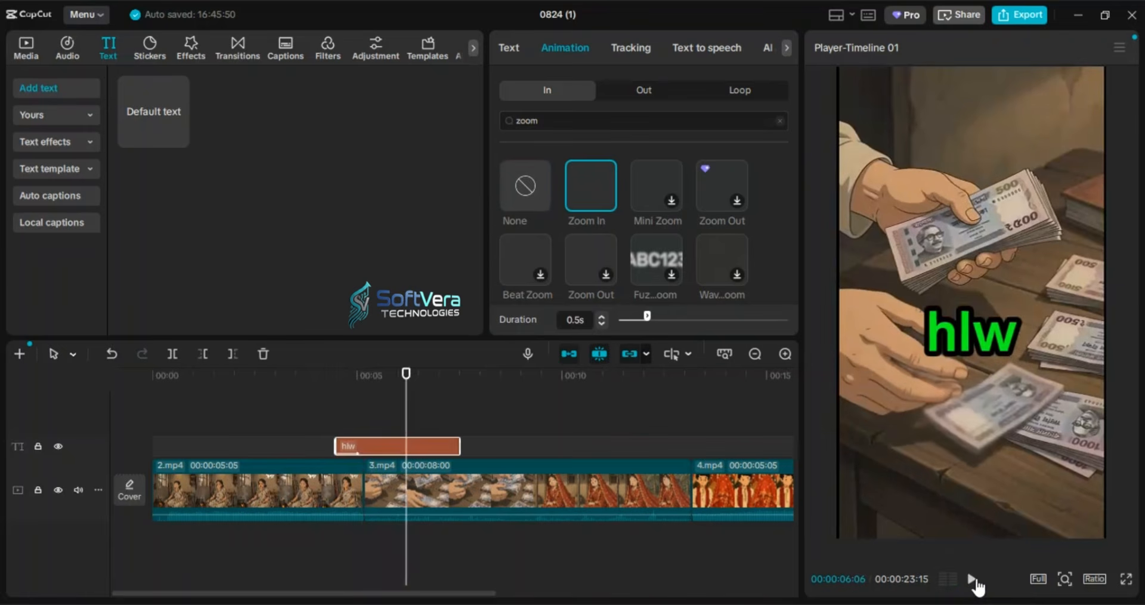
pyautogui.click(972, 578)
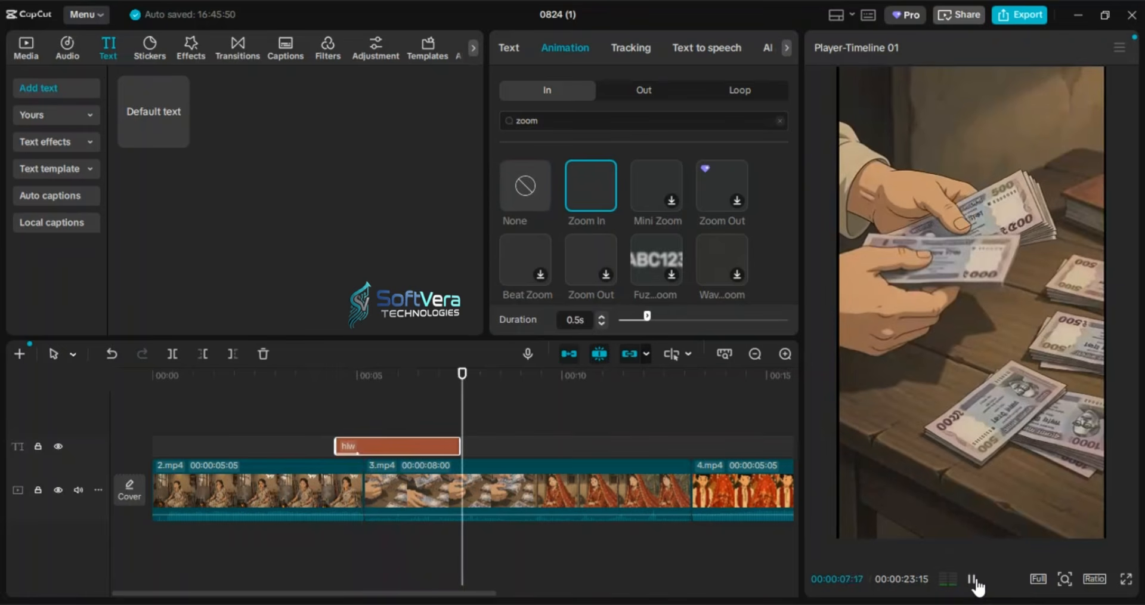
pyautogui.click(972, 578)
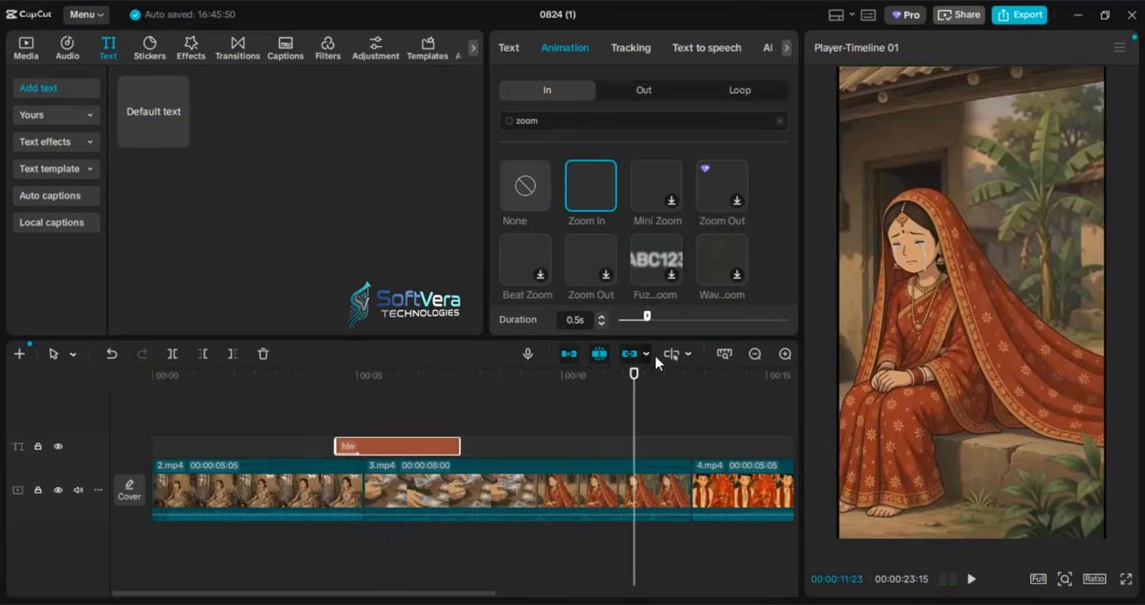
# Place the trending Swipe Left transition on the cut between 3.mp4 and 4.mp4.
pyautogui.click(680, 412)
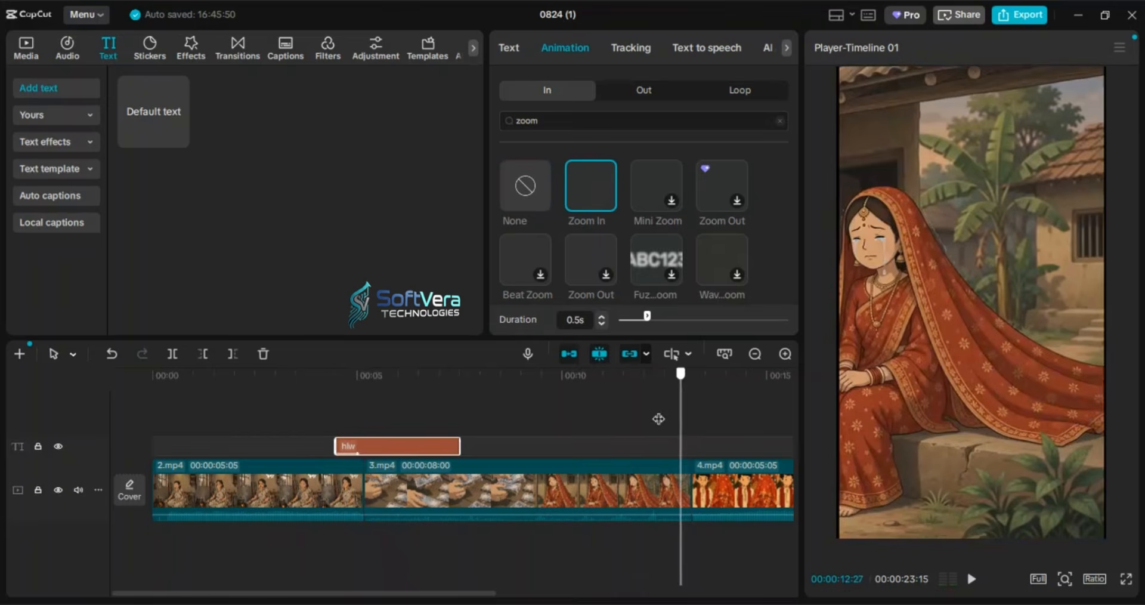
pyautogui.click(691, 422)
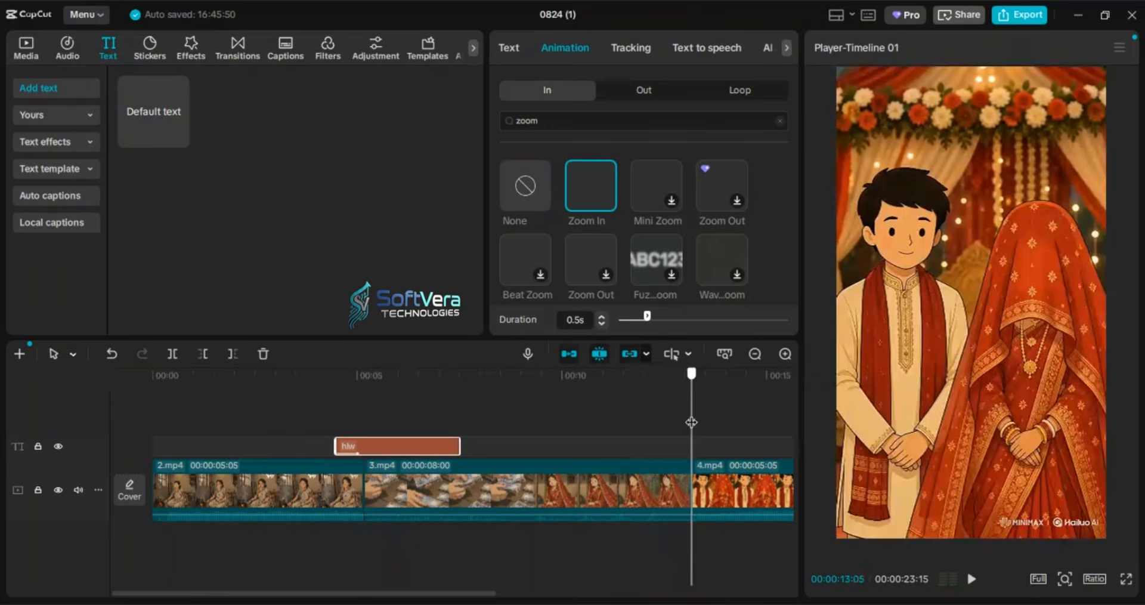
pyautogui.moveTo(692, 421); pyautogui.dragTo(722, 411)
pyautogui.click(239, 43)
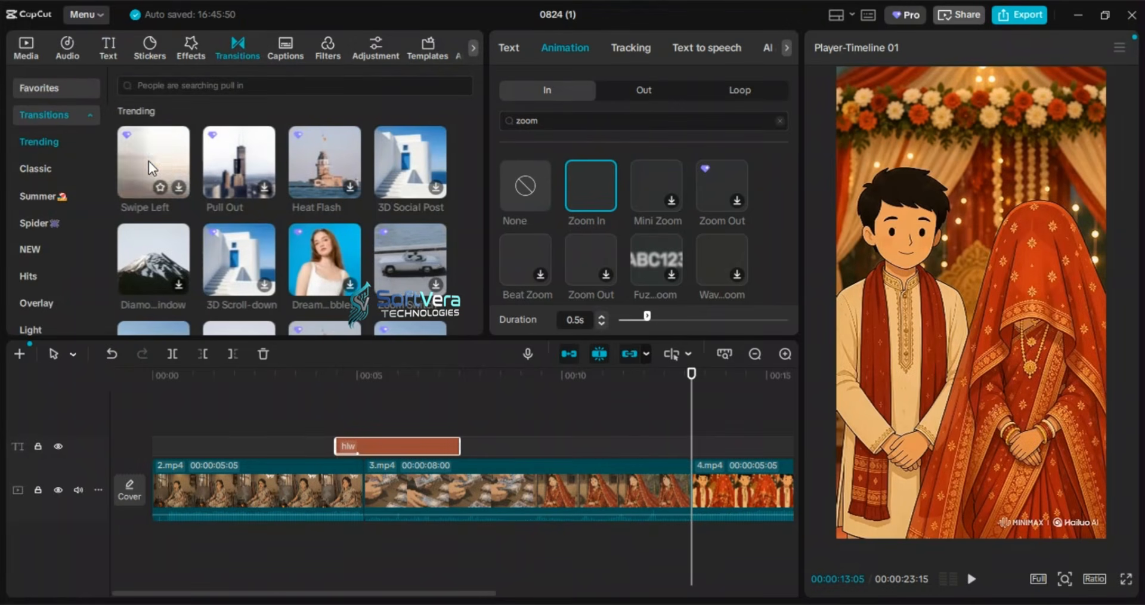
pyautogui.moveTo(148, 161); pyautogui.dragTo(220, 218)
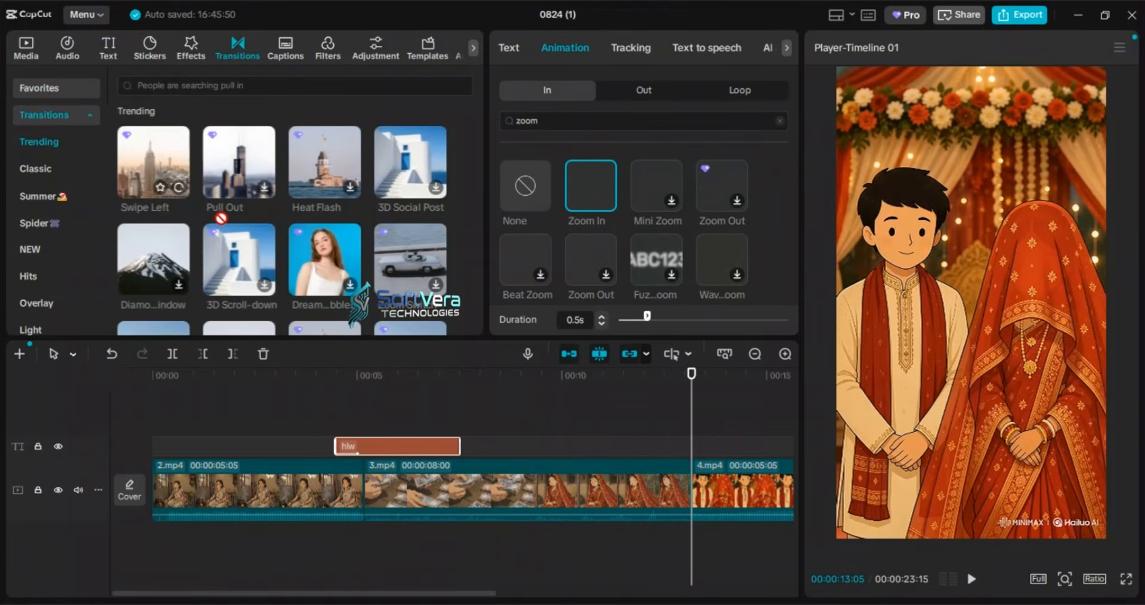
pyautogui.moveTo(221, 218); pyautogui.dragTo(654, 356)
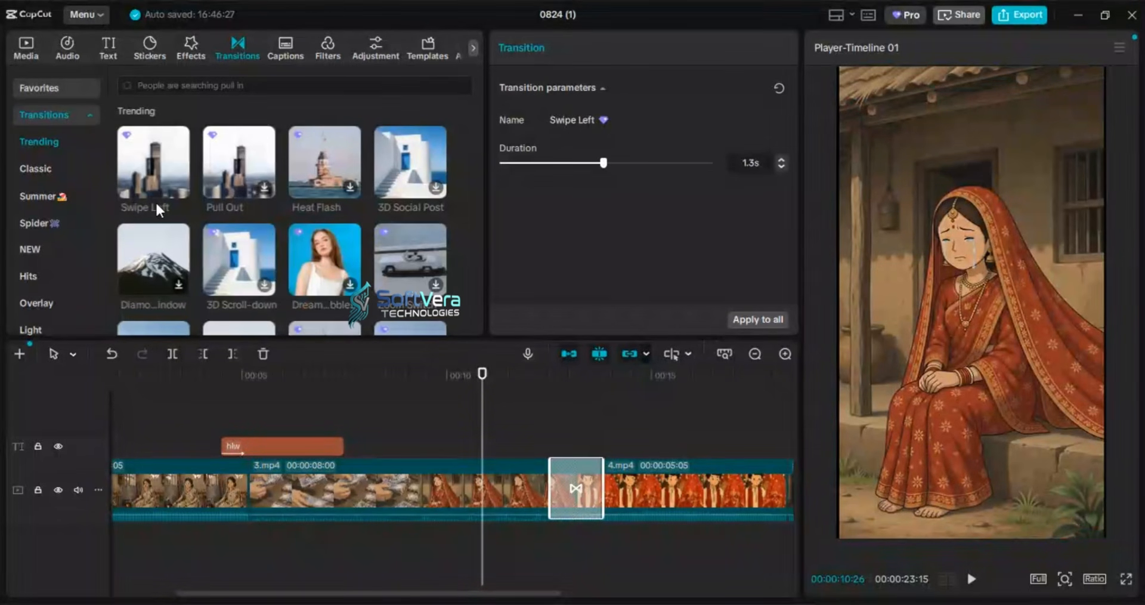
pyautogui.moveTo(147, 176)
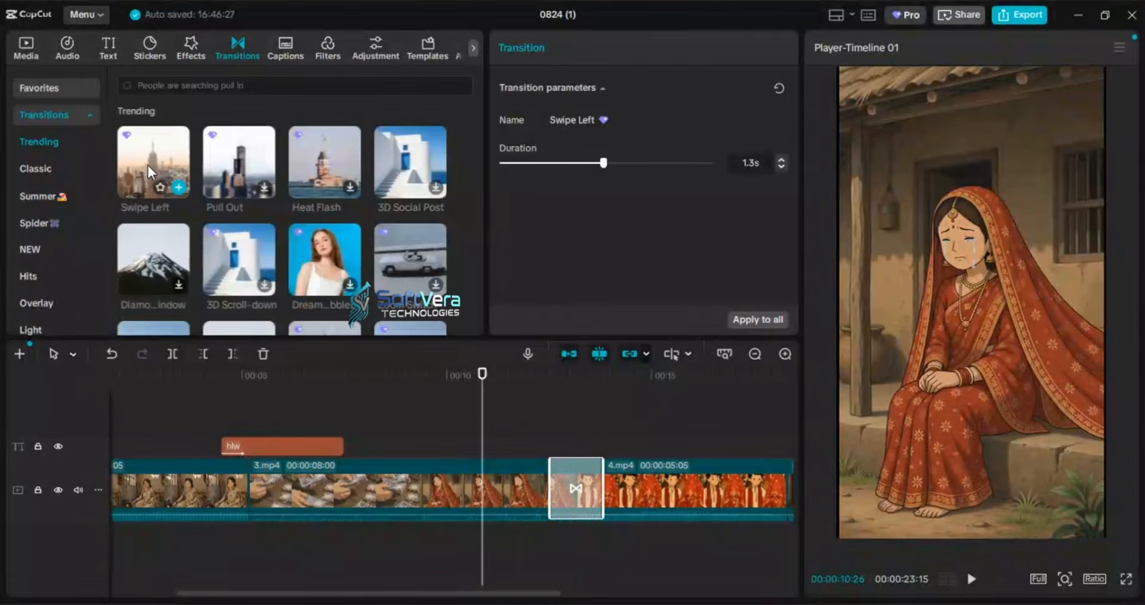
pyautogui.moveTo(148, 166); pyautogui.dragTo(570, 492)
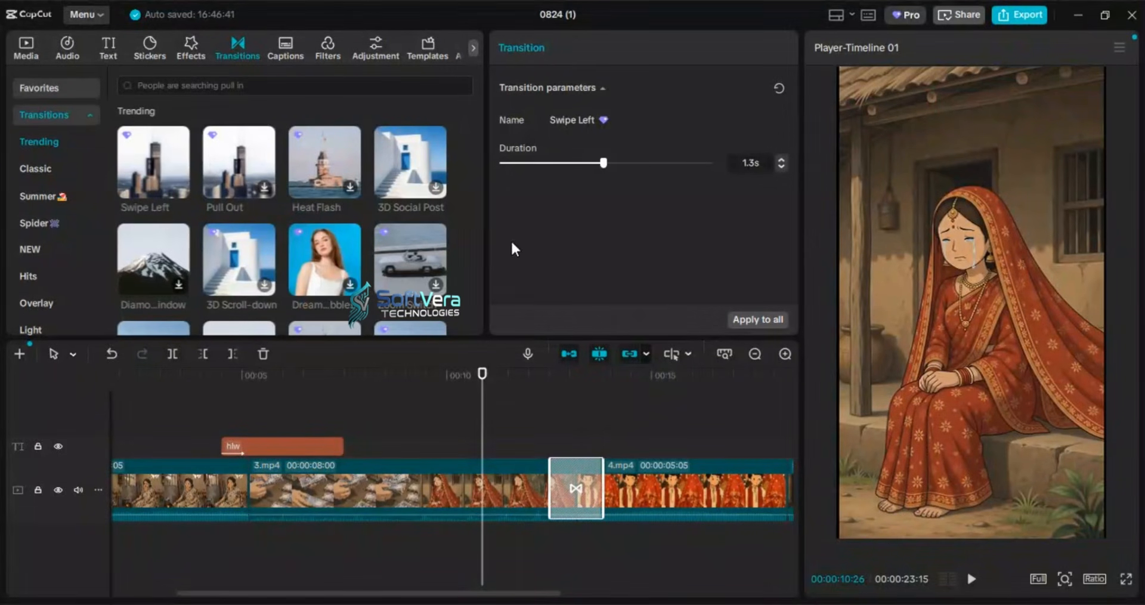
# Play the timeline through the Swipe Left transition and on through 4.mp4 to check the effect.
pyautogui.click(972, 579)
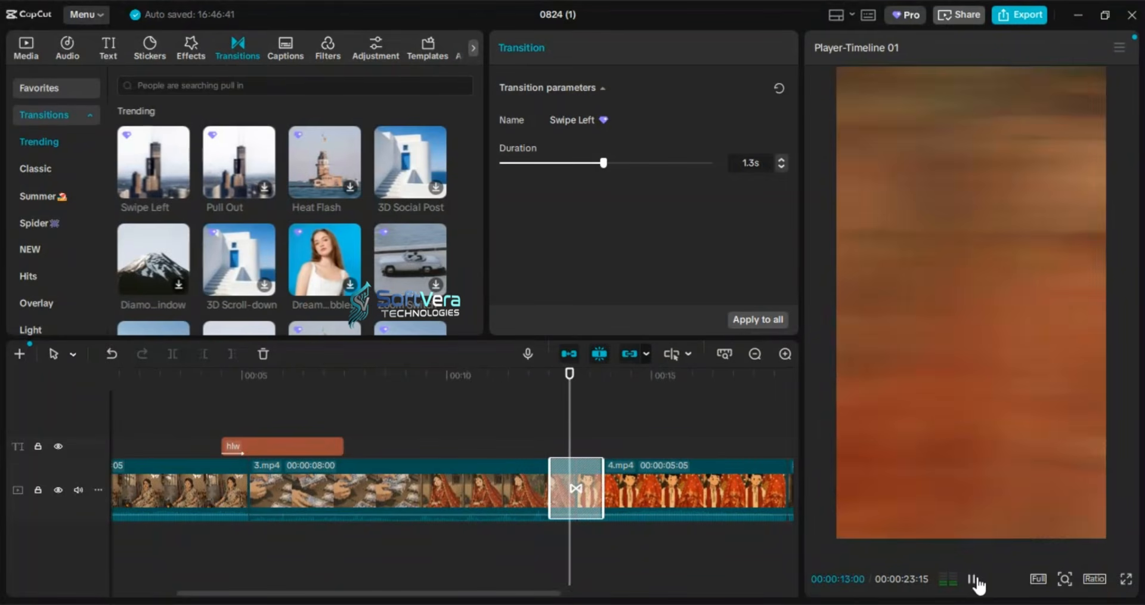
pyautogui.click(973, 580)
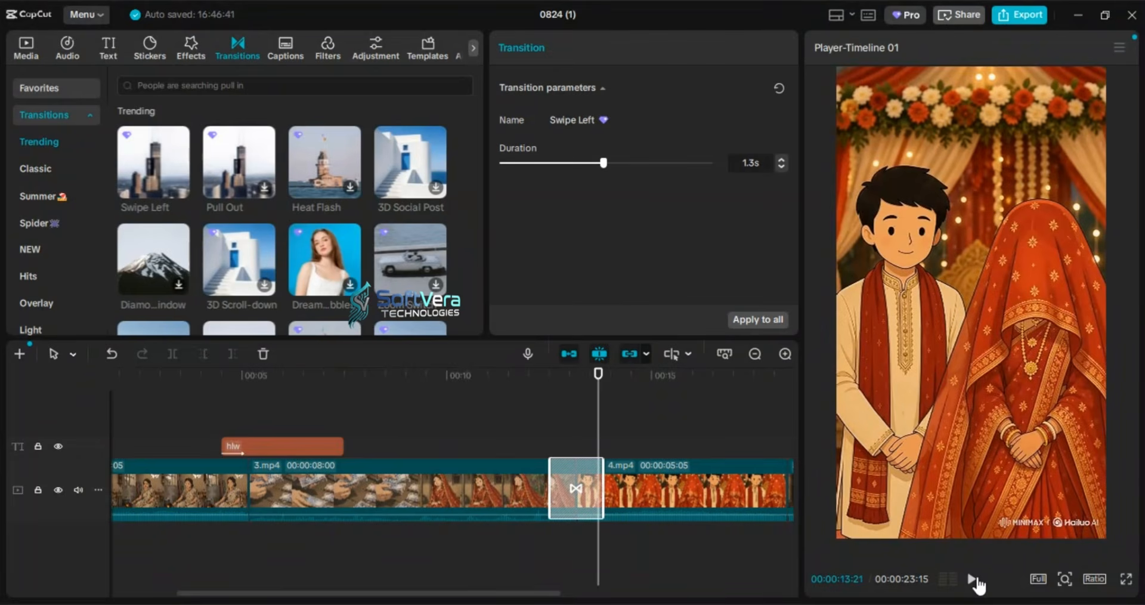
pyautogui.click(973, 578)
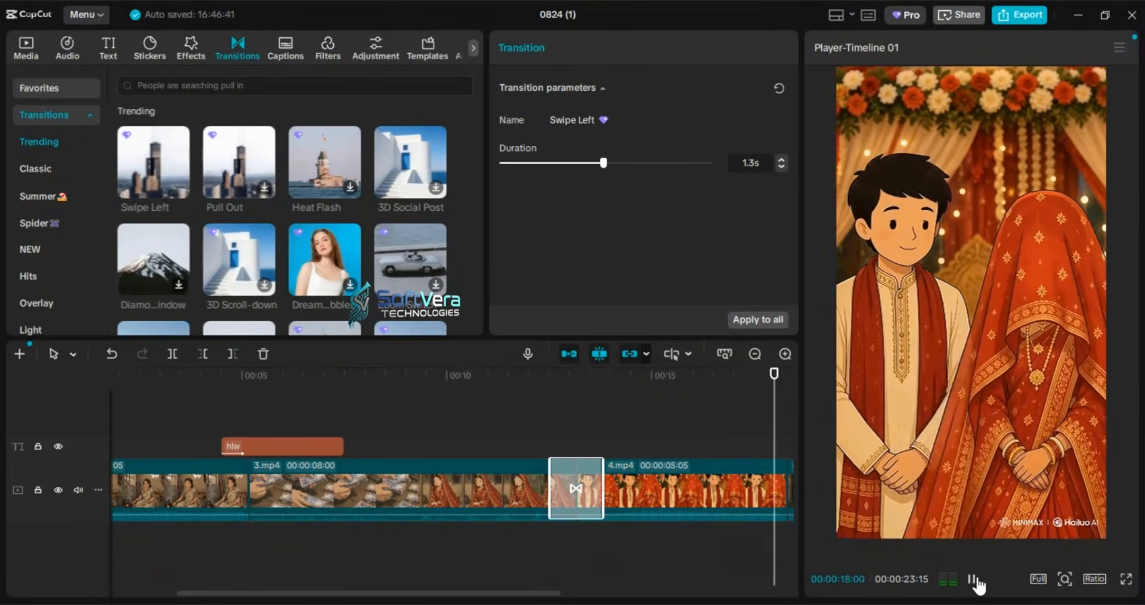
pyautogui.click(973, 580)
# Check the cut where 5.5.mp4 starts and return the playhead to the beginning of the Swipe Left transition.
pyautogui.click(408, 400)
pyautogui.click(408, 400)
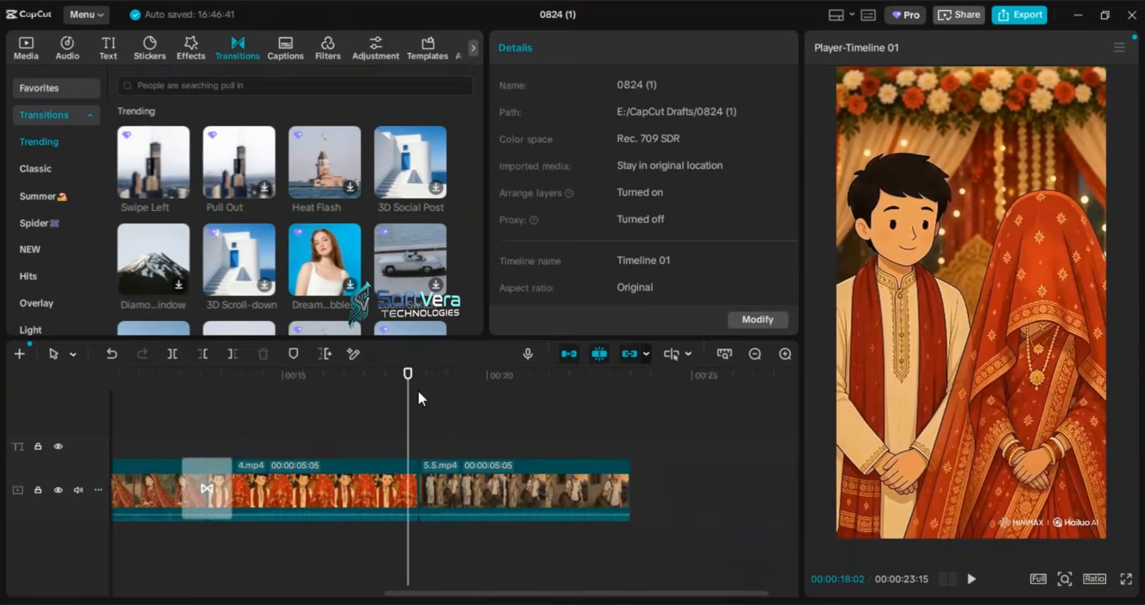
pyautogui.click(420, 399)
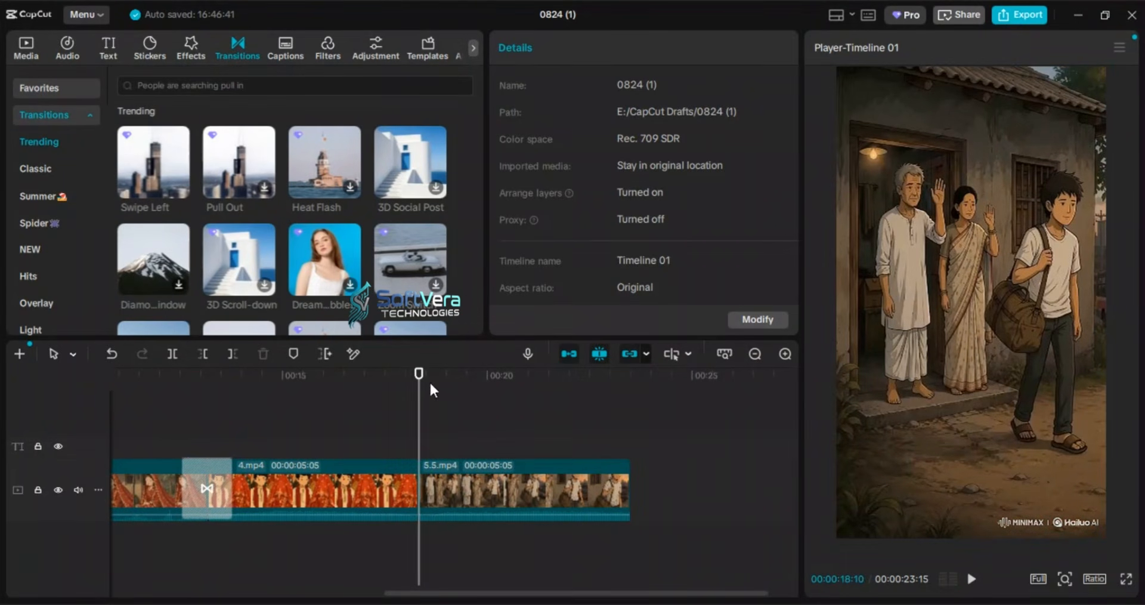
pyautogui.click(208, 375)
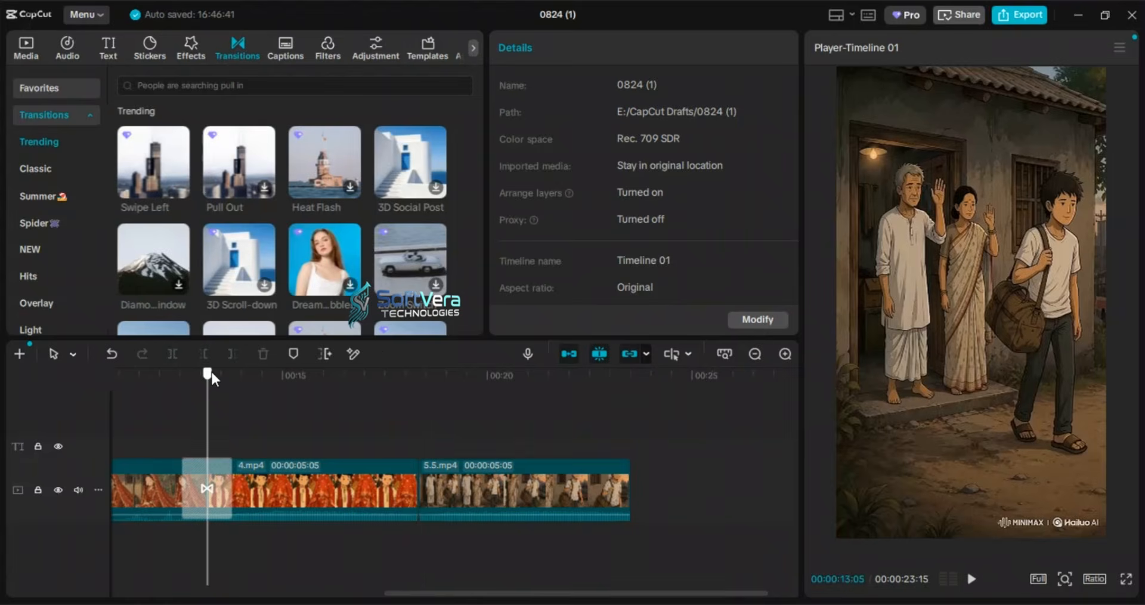
pyautogui.moveTo(537, 593); pyautogui.dragTo(509, 593)
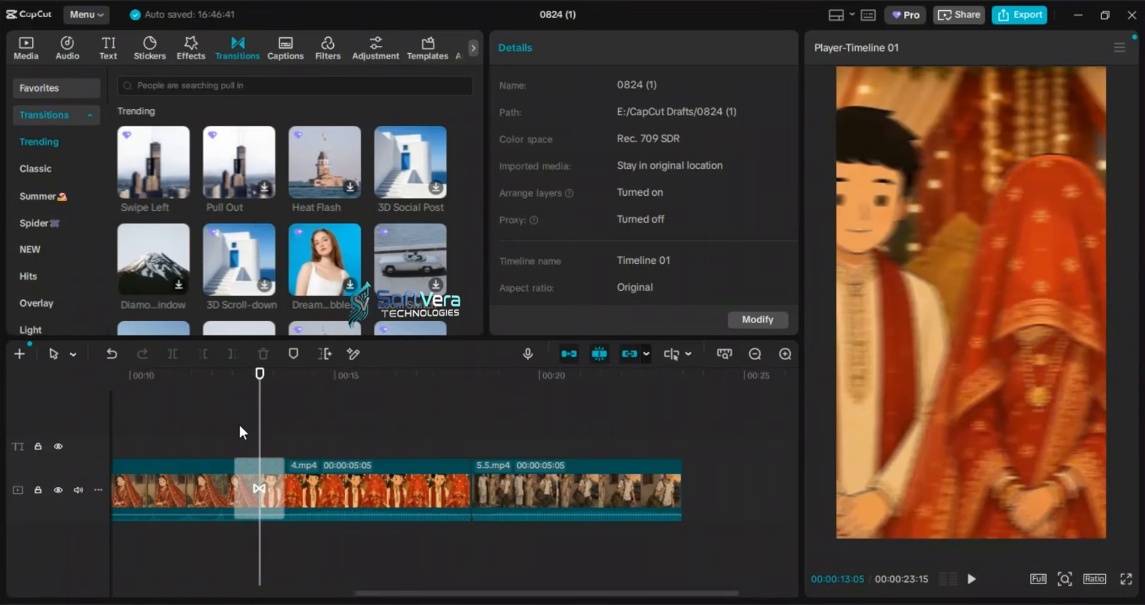
pyautogui.click(234, 401)
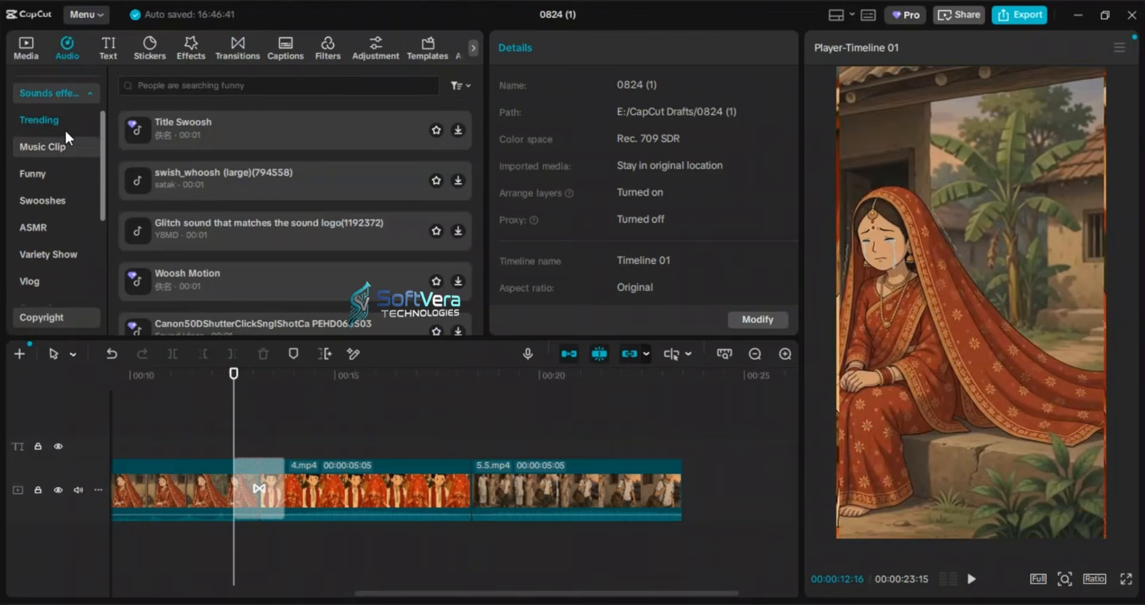
# Search the sound effects library for swoosh and place Swoosh(1094921) on an audio track beneath the Swipe Left transition.
pyautogui.click(54, 90)
pyautogui.click(29, 169)
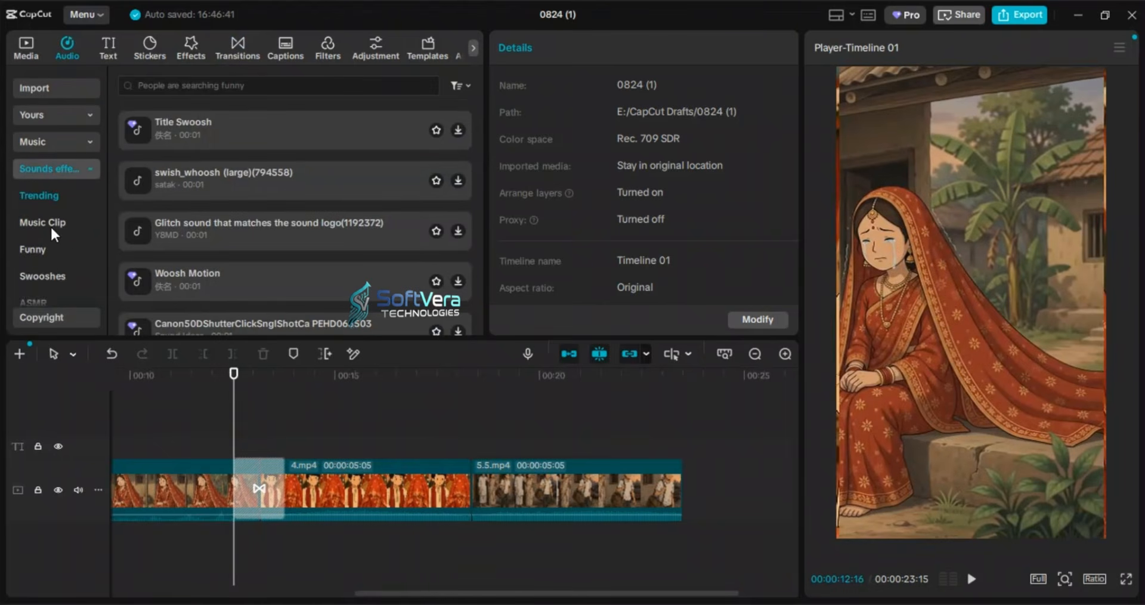
pyautogui.scroll(-5, 53, 239)
pyautogui.scroll(3, 57, 198)
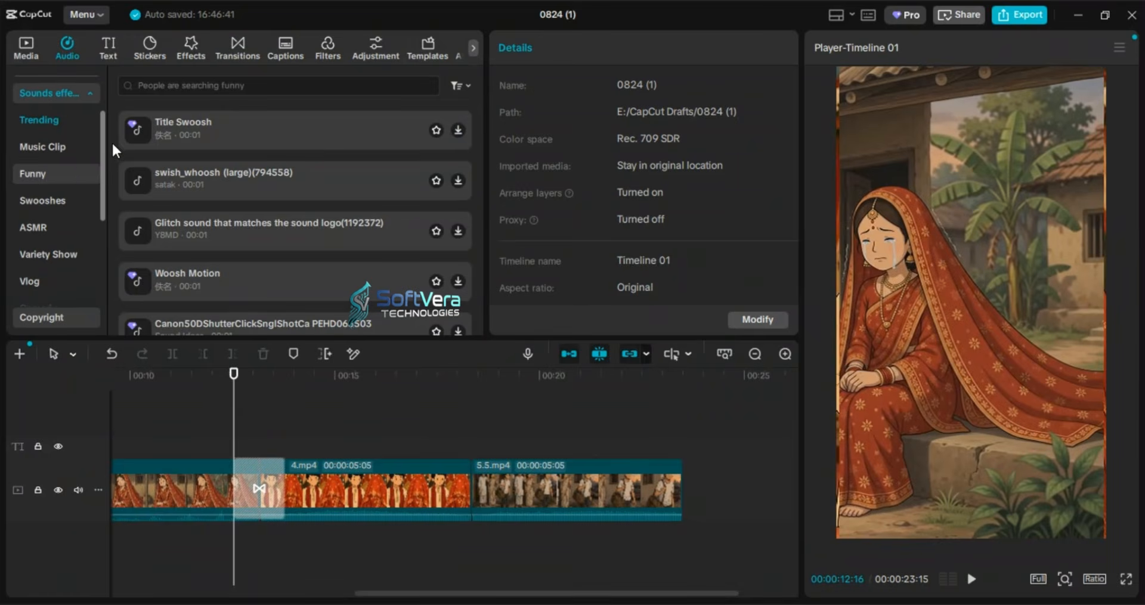
pyautogui.click(224, 85)
pyautogui.write('swoosh')
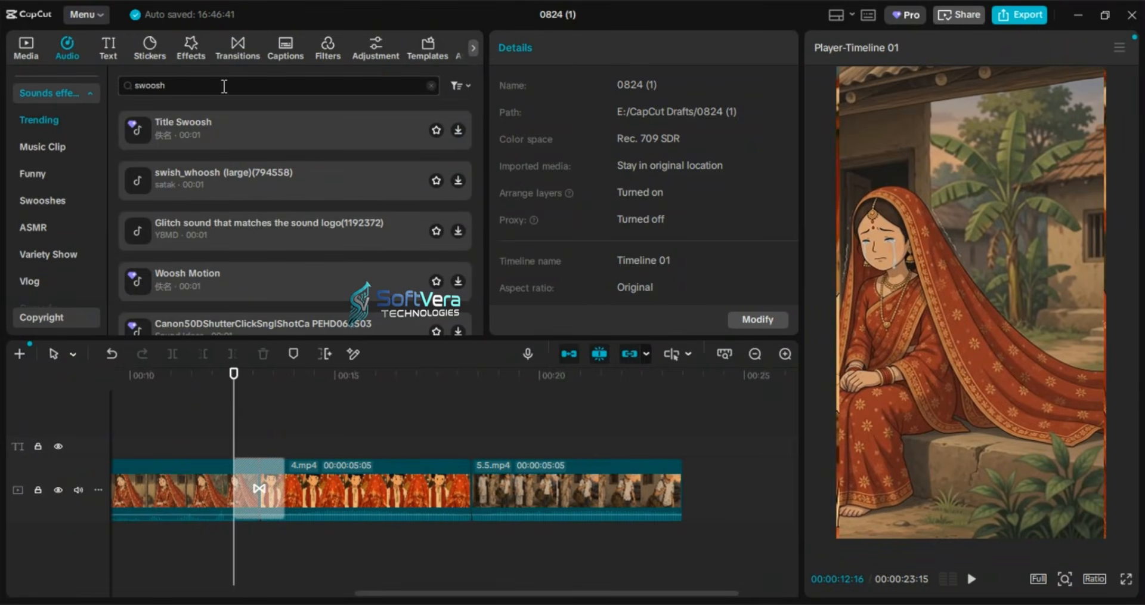
pyautogui.press('Return')
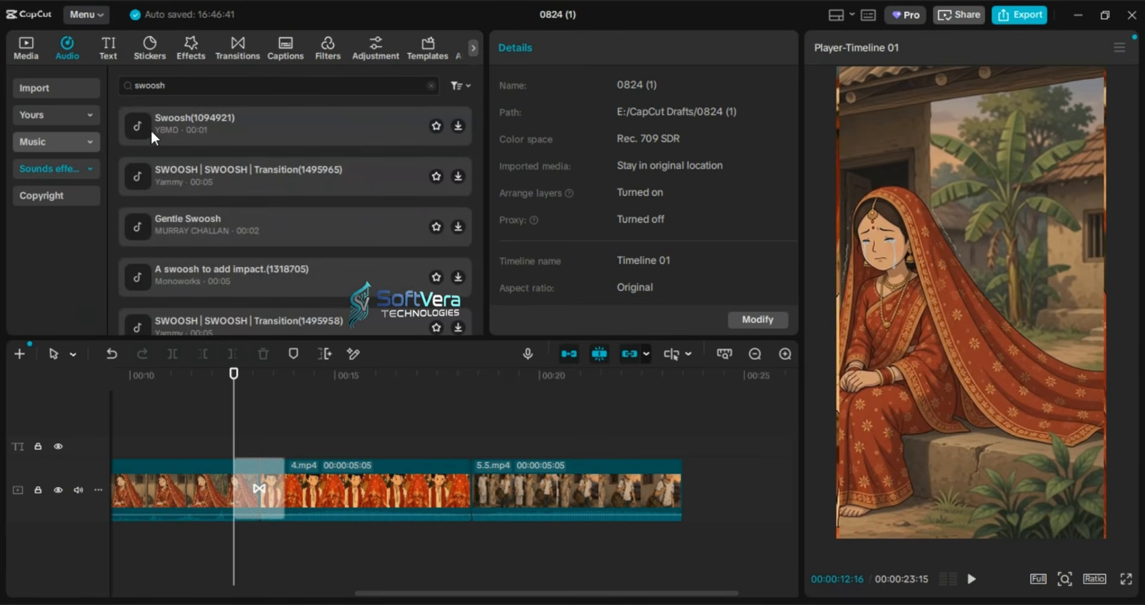
pyautogui.click(216, 127)
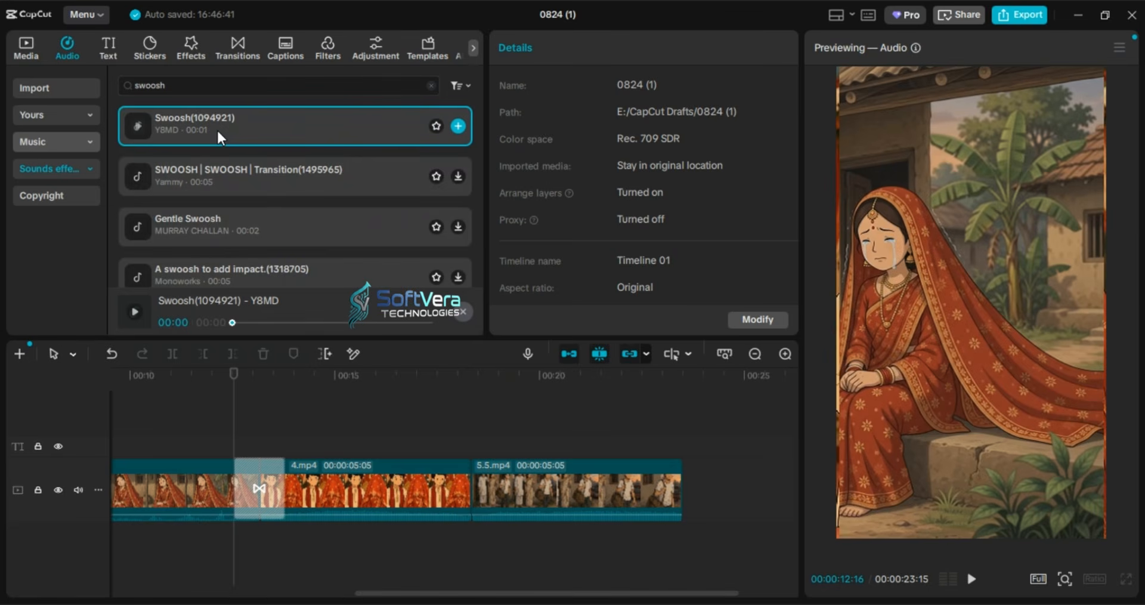
pyautogui.moveTo(216, 128); pyautogui.dragTo(261, 541)
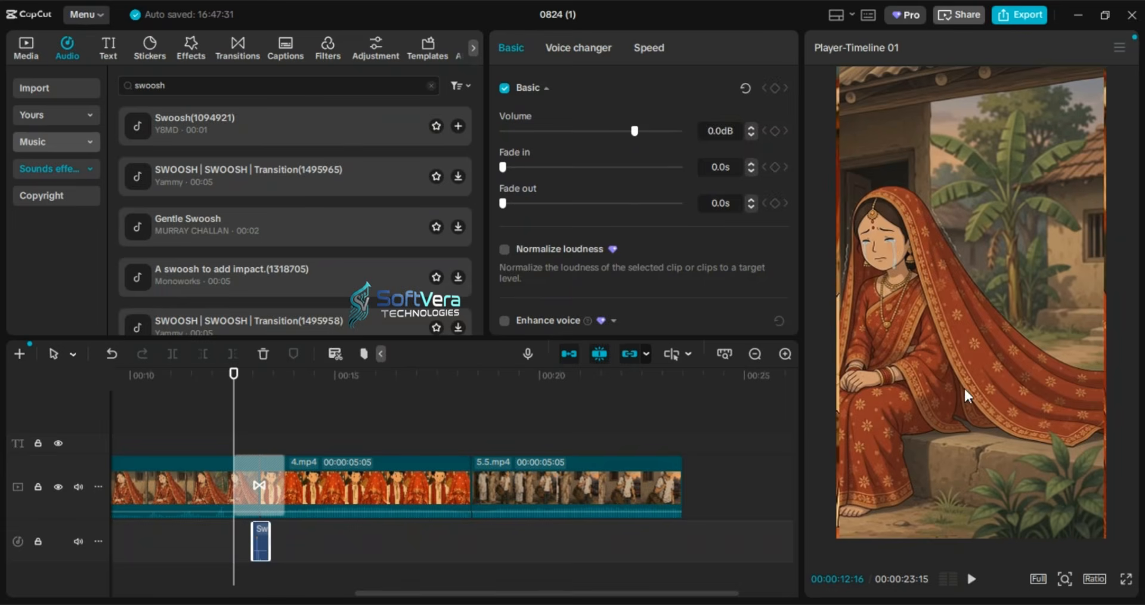
# Play the timeline from the start of the transition into 5.5.mp4 to check the swoosh sound.
pyautogui.click(1101, 523)
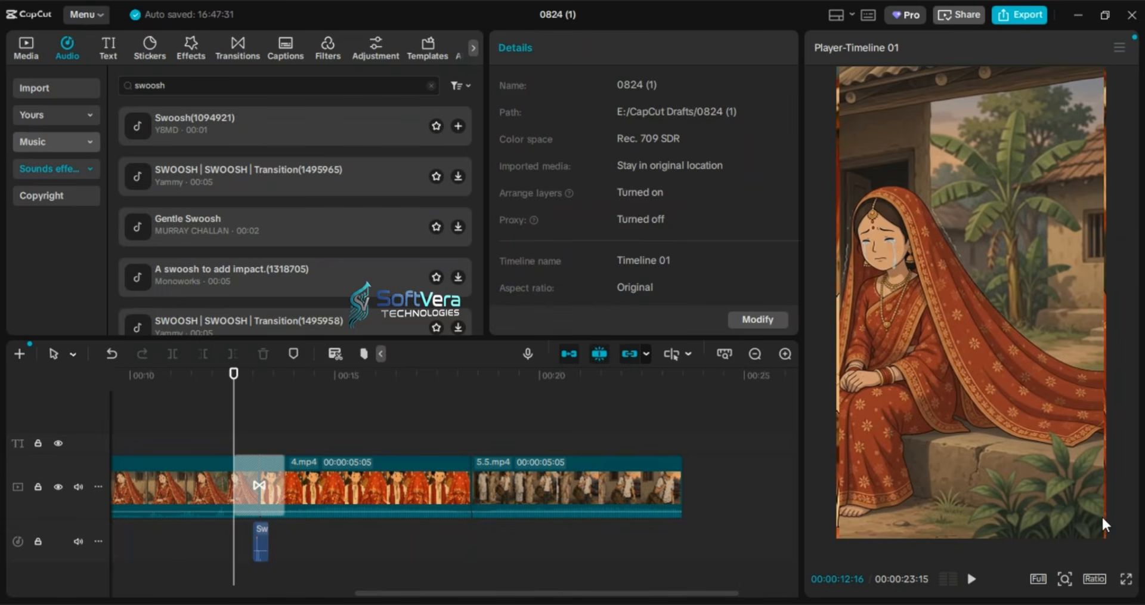
pyautogui.click(971, 579)
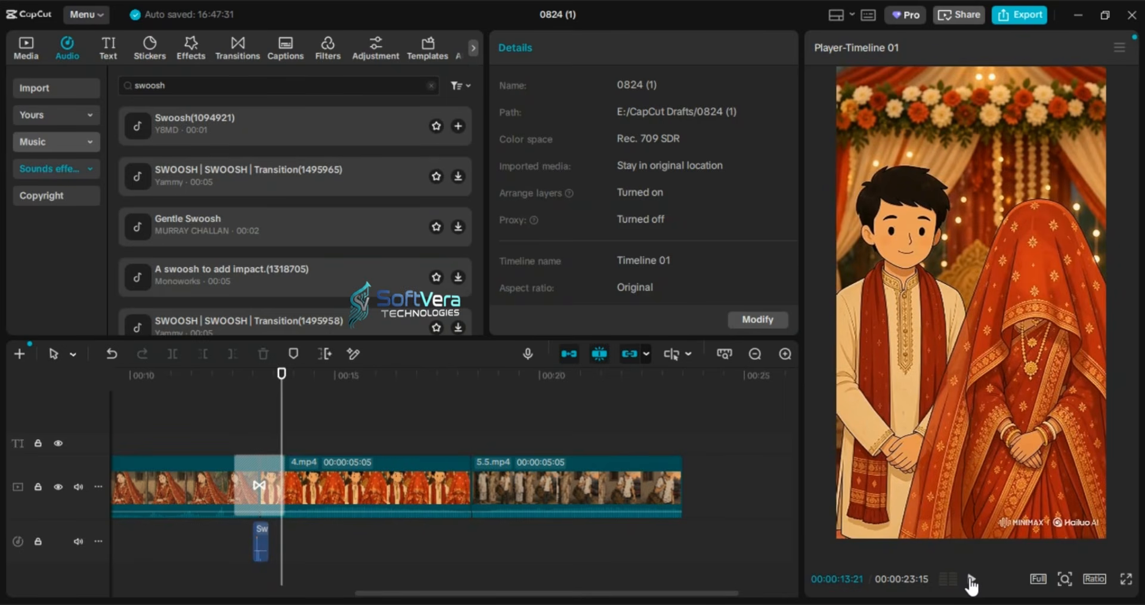
pyautogui.click(972, 578)
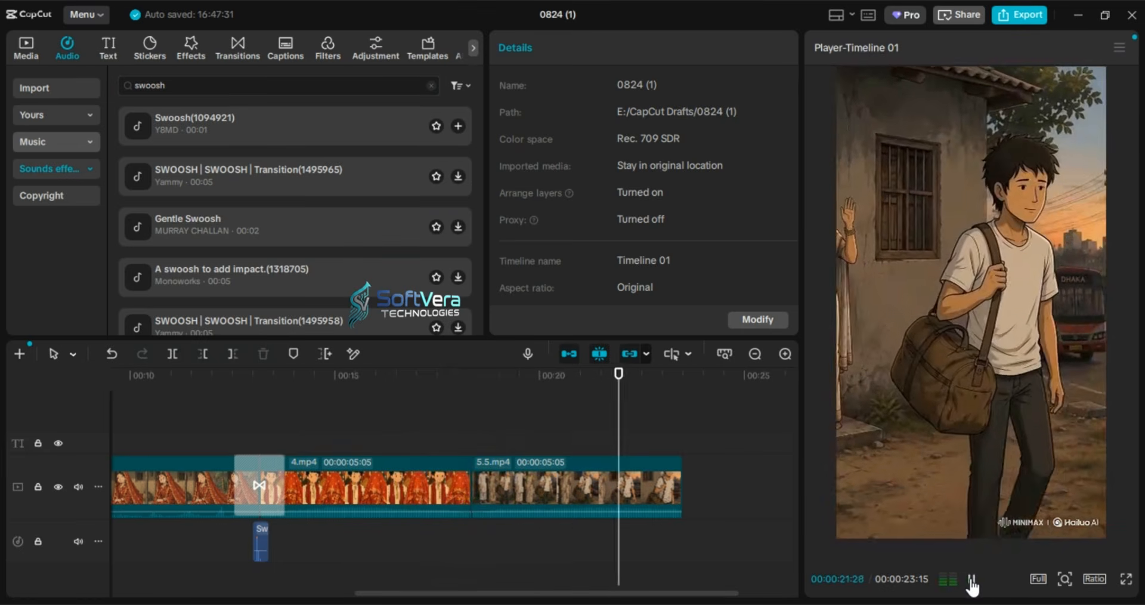
# Stop the playback and park the playhead at the cut between 4.mp4 and 5.5.mp4.
pyautogui.click(970, 580)
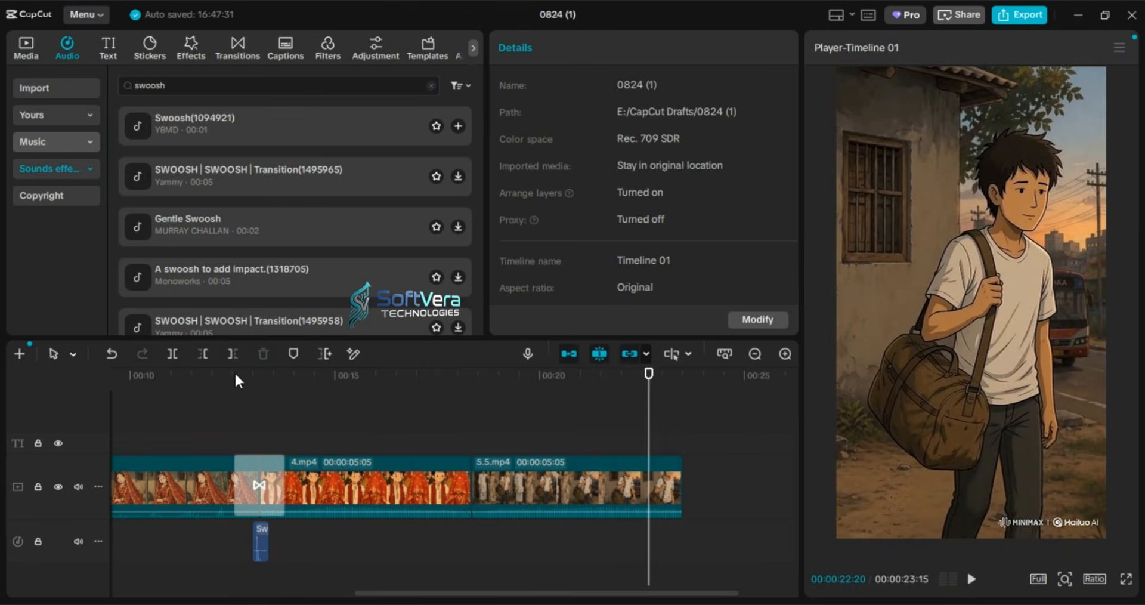
pyautogui.moveTo(269, 405); pyautogui.dragTo(348, 415)
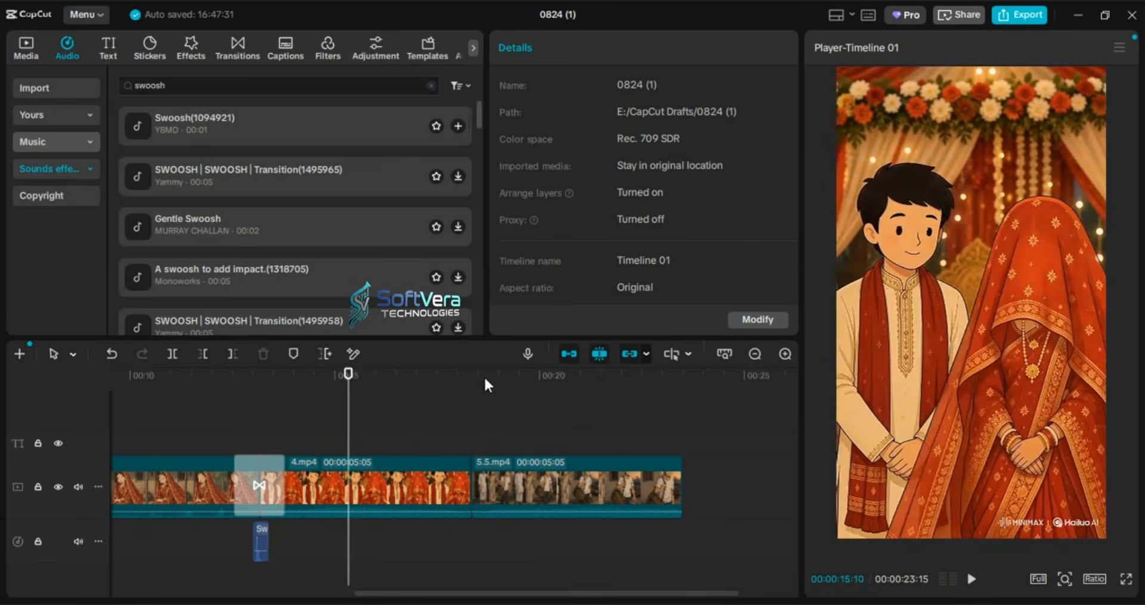
pyautogui.moveTo(483, 375); pyautogui.dragTo(472, 375)
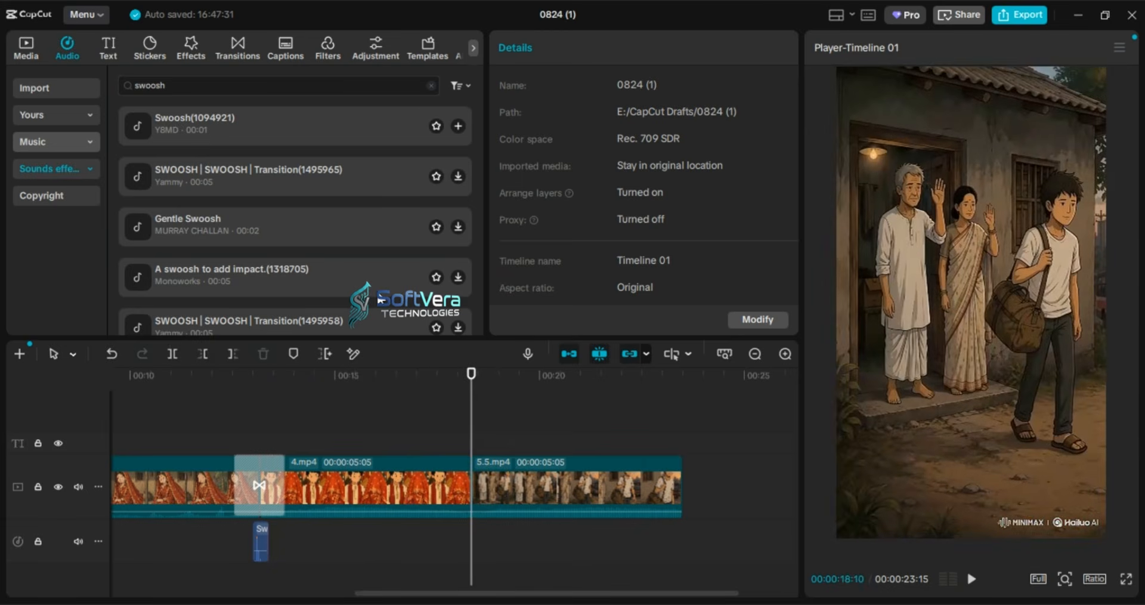
# Search the transitions library for mix and place the Mix transition on the cut between 4.mp4 and 5.5.mp4.
pyautogui.click(241, 41)
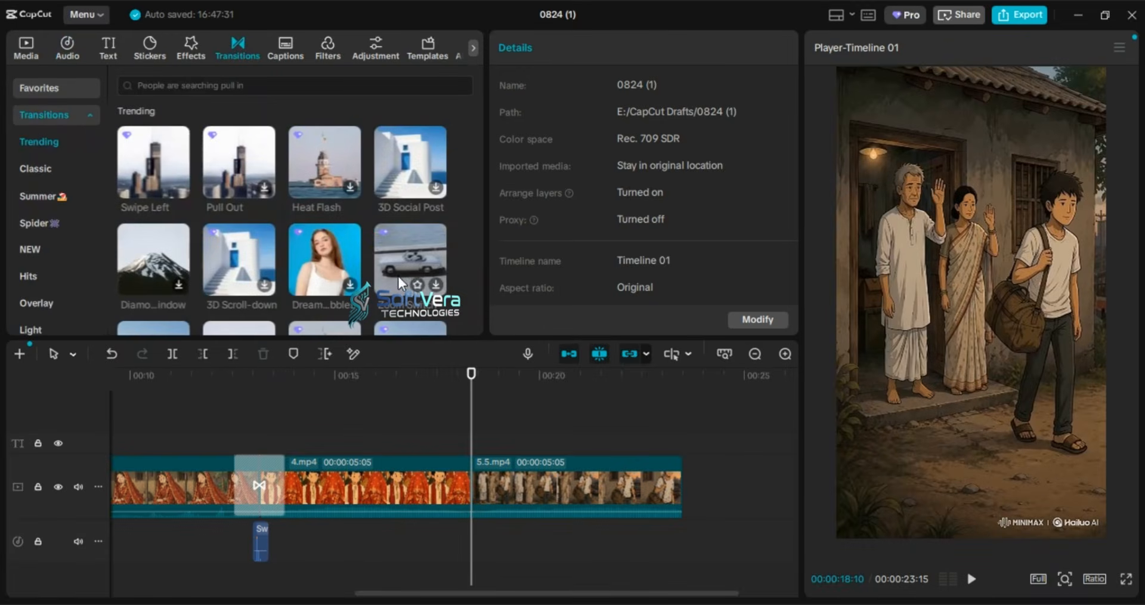
pyautogui.scroll(-2, 407, 270)
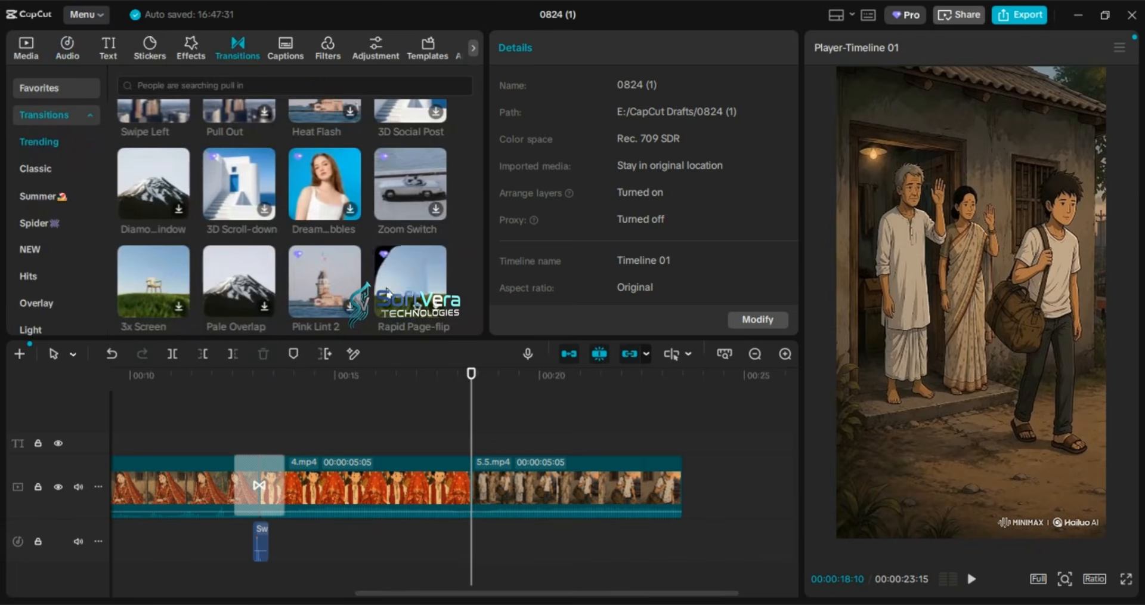
pyautogui.click(211, 88)
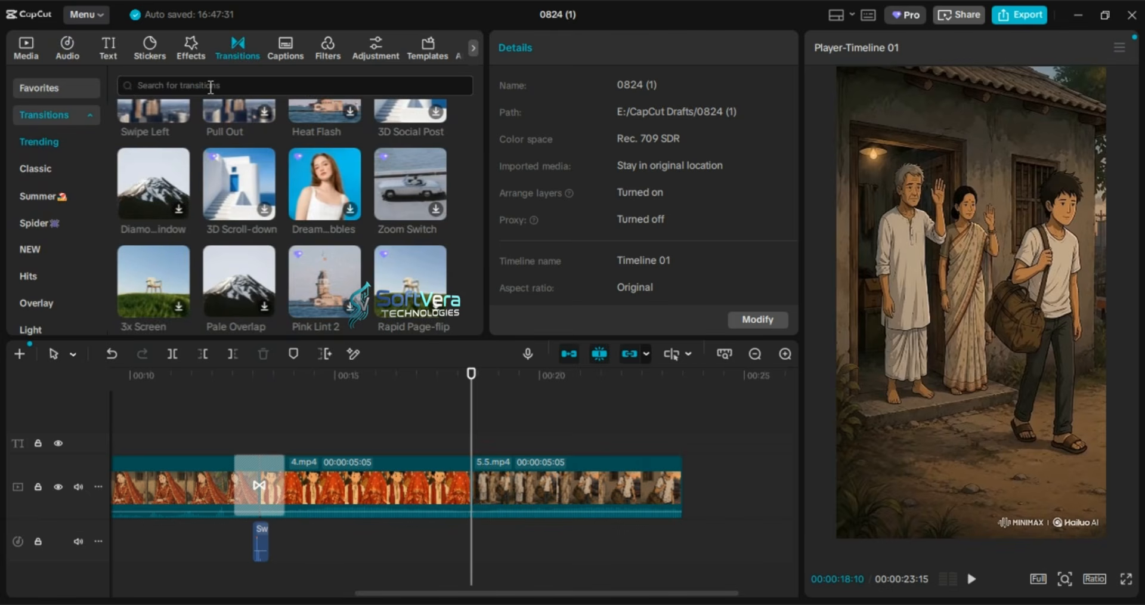
pyautogui.write('mix')
pyautogui.press('Return')
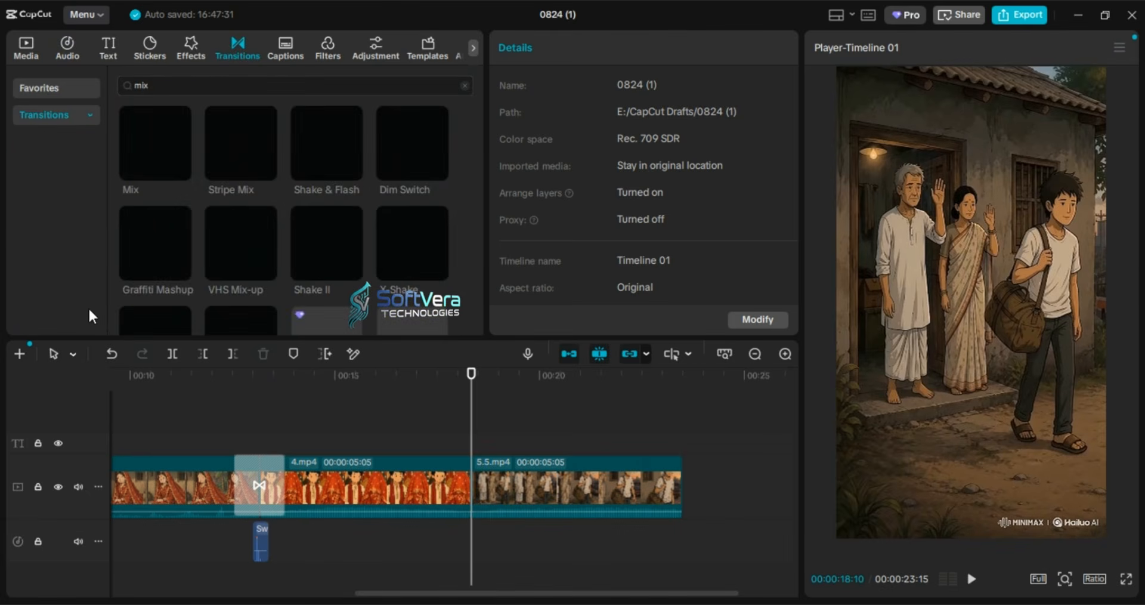
pyautogui.moveTo(145, 148); pyautogui.dragTo(469, 486)
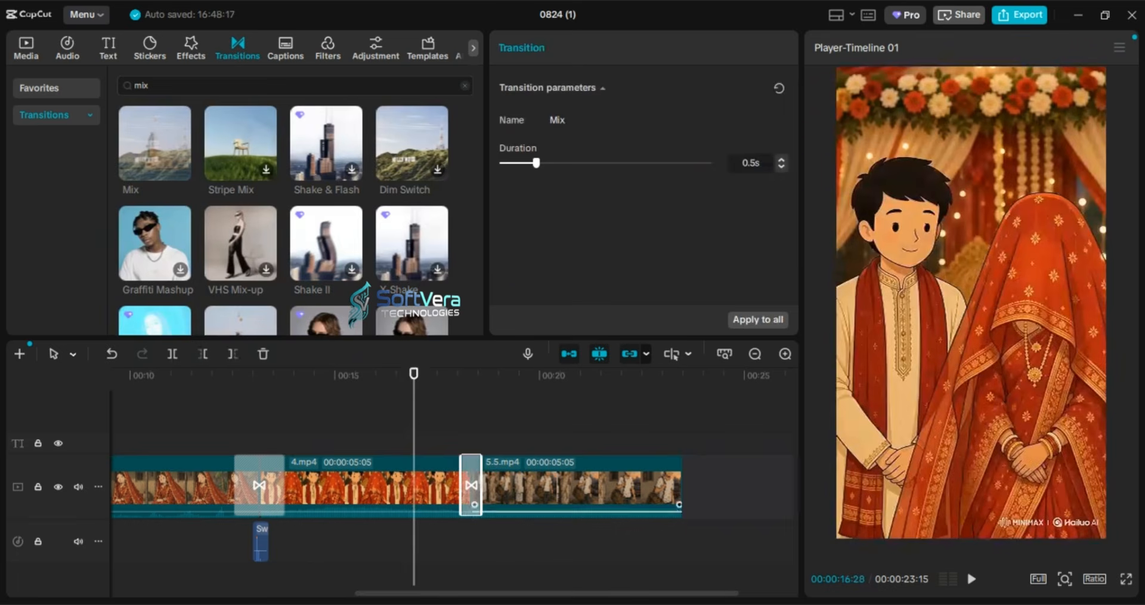
# Play the timeline through the Mix transition into 5.5.mp4 and return the playhead to the start of the transition.
pyautogui.click(974, 583)
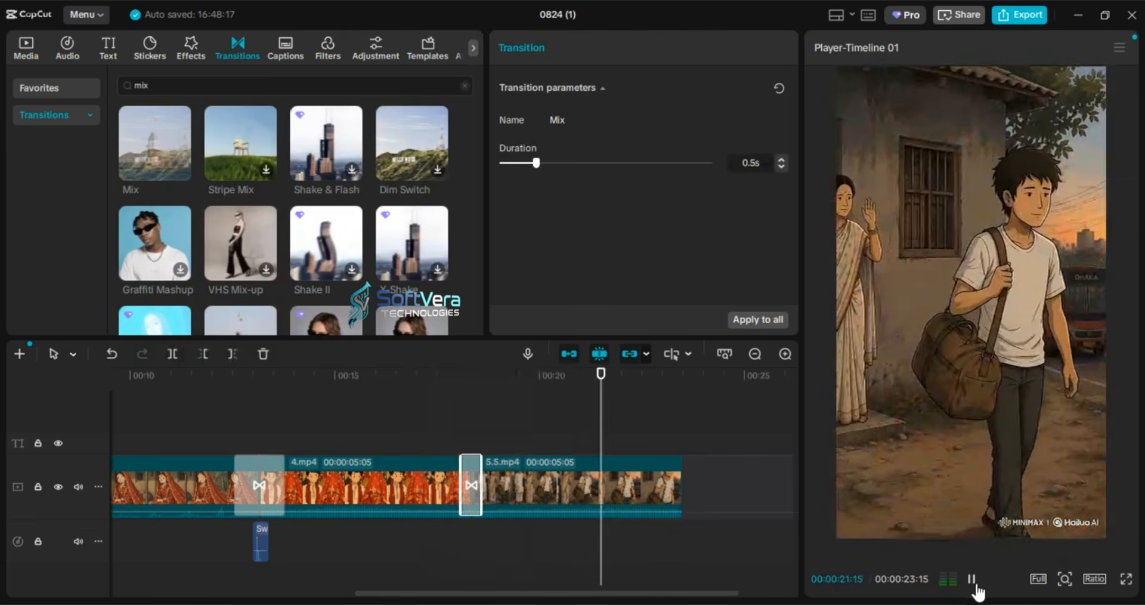
pyautogui.click(976, 585)
pyautogui.moveTo(737, 593); pyautogui.dragTo(700, 602)
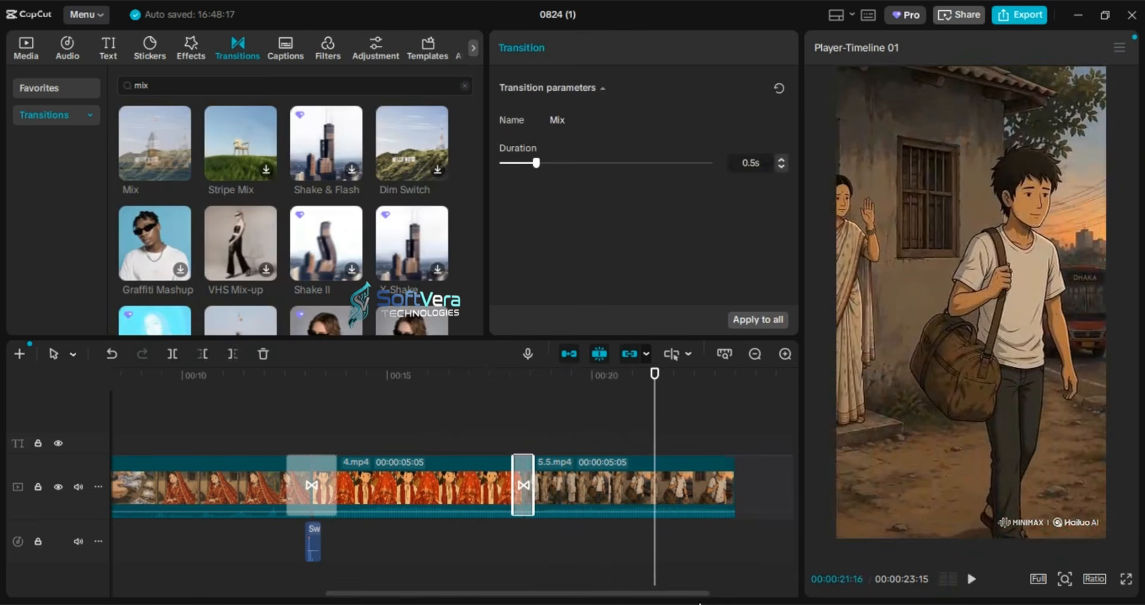
pyautogui.click(513, 374)
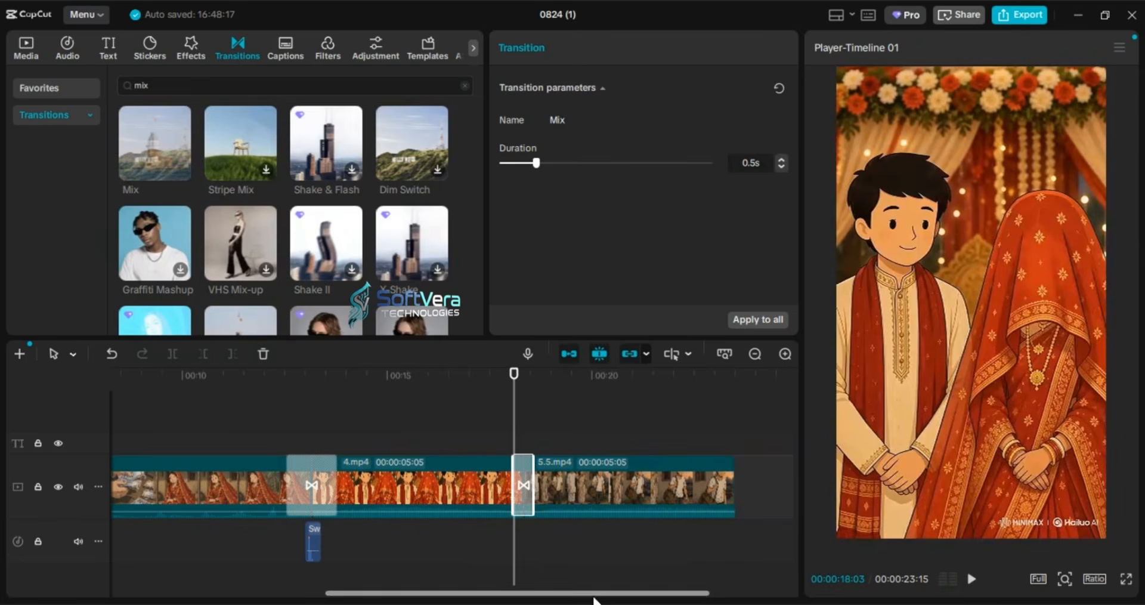
# Import audio extracted from a video file and place it on a new audio track beneath the swoosh, near the timeline's start.
pyautogui.moveTo(593, 598); pyautogui.dragTo(115, 594)
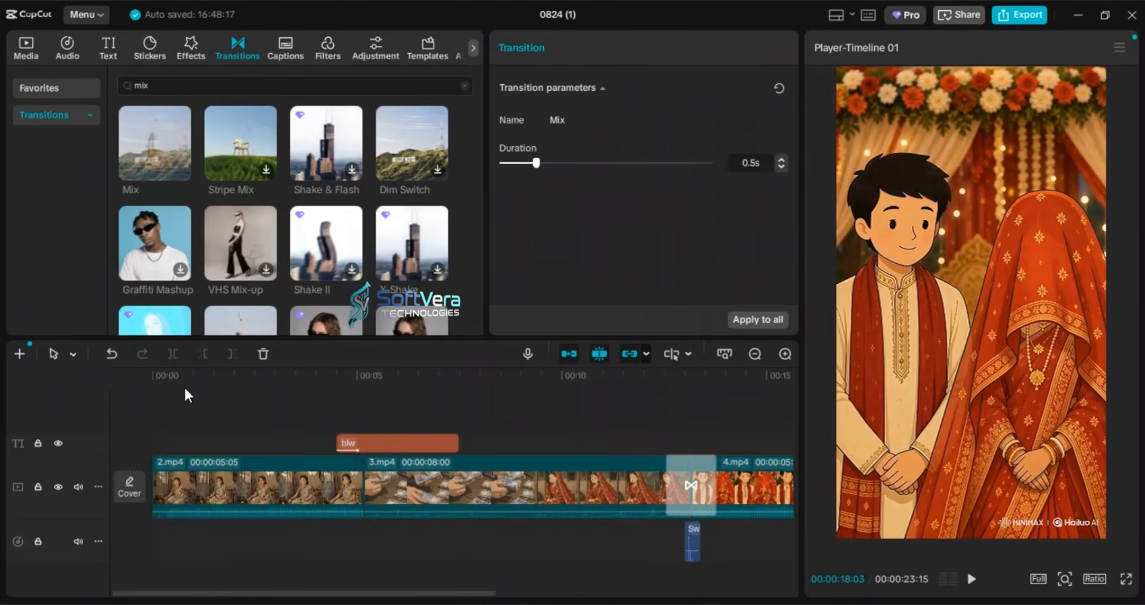
pyautogui.click(162, 388)
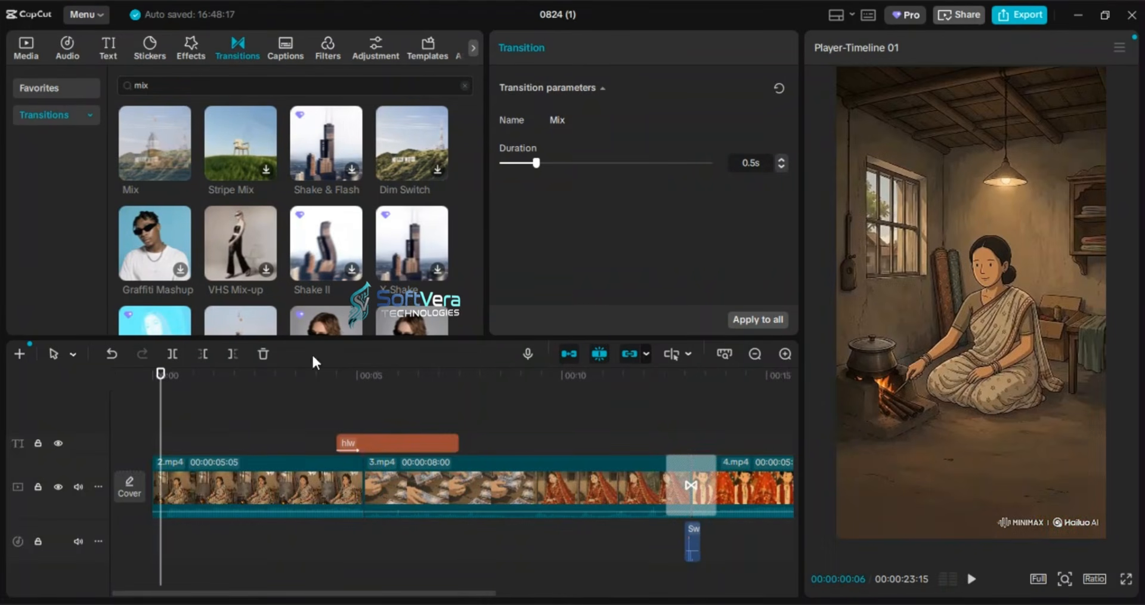
pyautogui.click(63, 48)
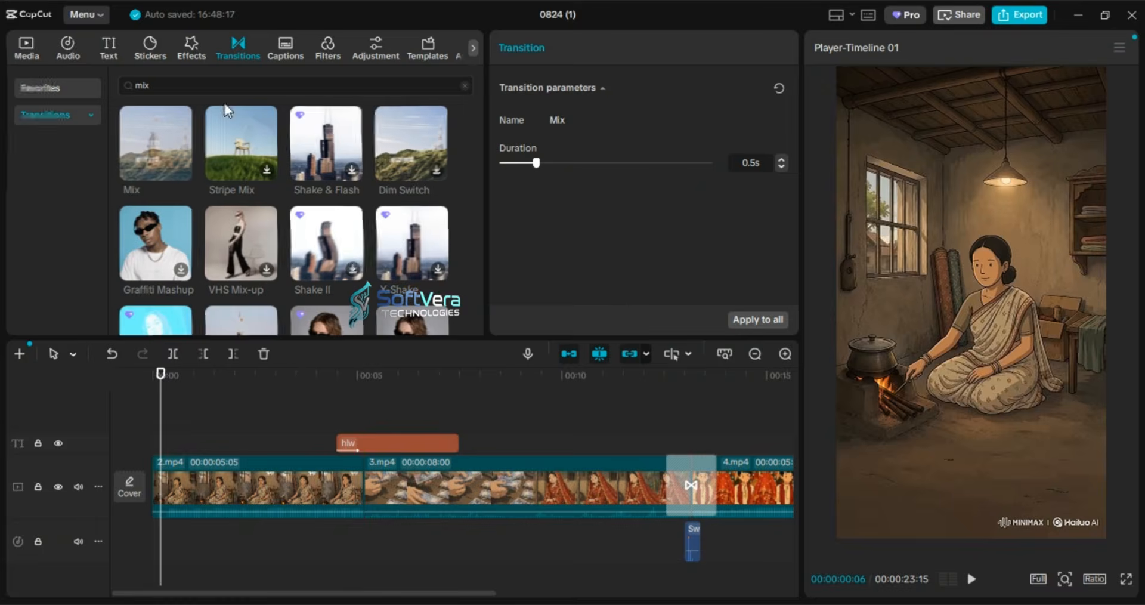
pyautogui.click(42, 87)
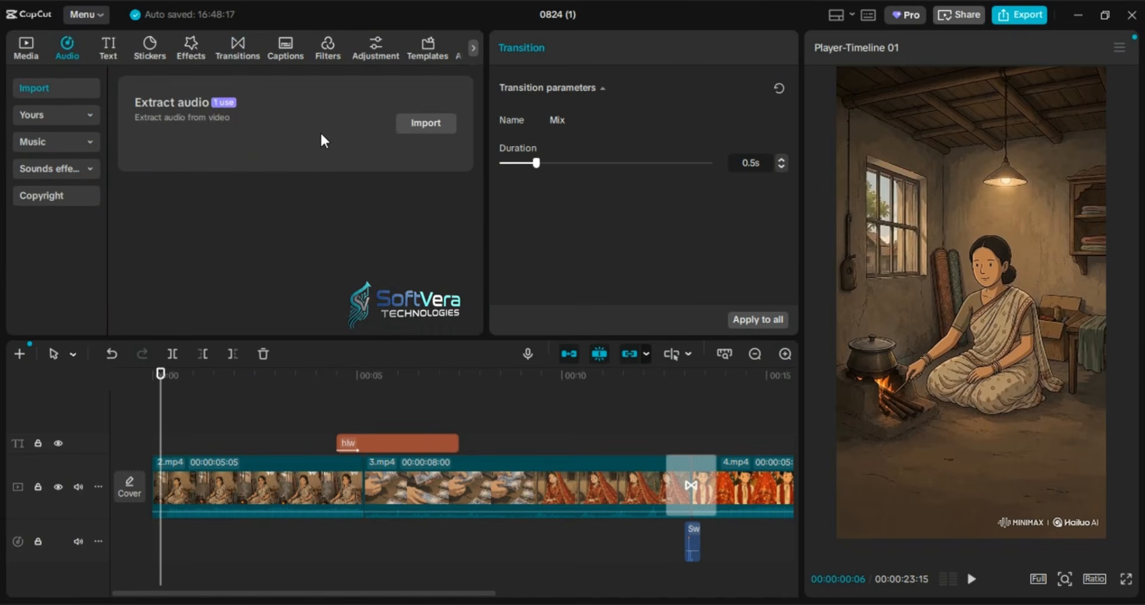
pyautogui.click(429, 122)
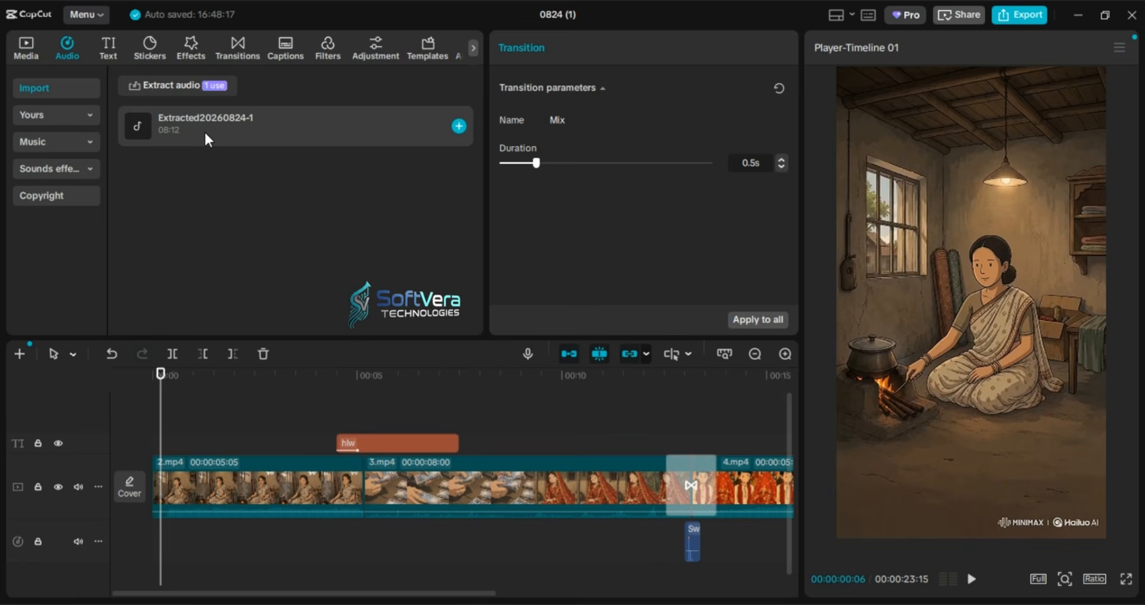
pyautogui.click(204, 188)
pyautogui.moveTo(203, 125); pyautogui.dragTo(191, 527)
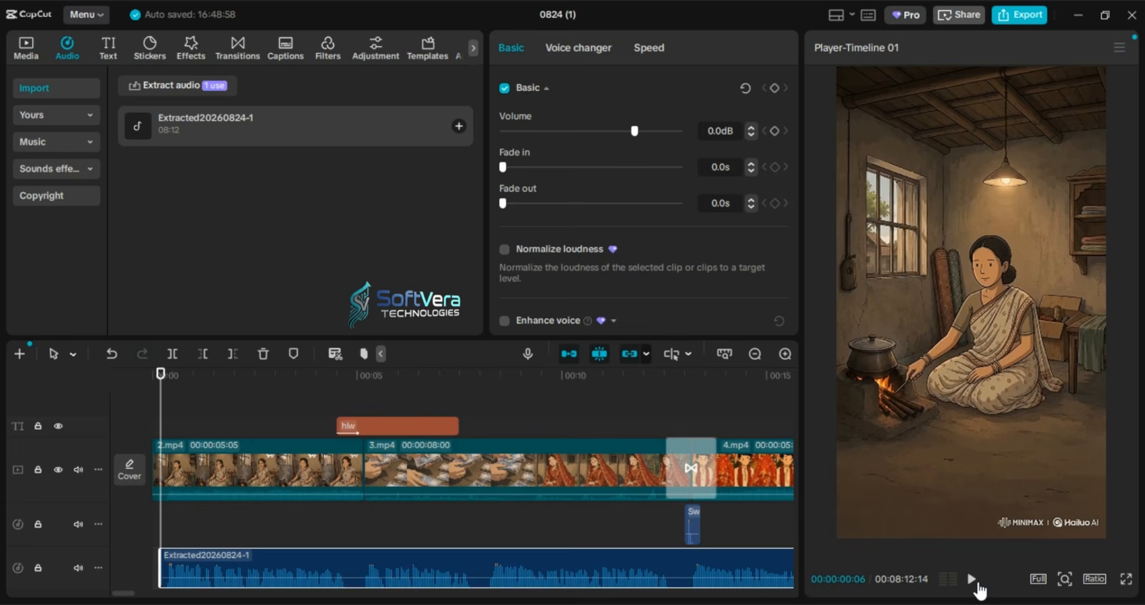
# Play the timeline from the start into 4.mp4 to hear the extracted audio with the clips.
pyautogui.click(973, 582)
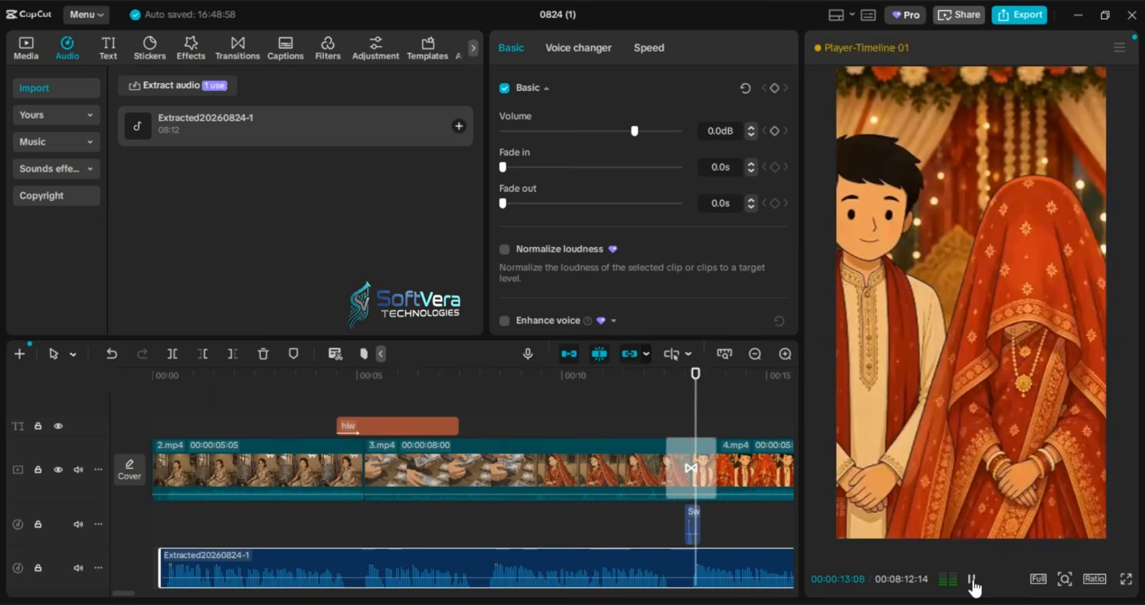
pyautogui.click(971, 578)
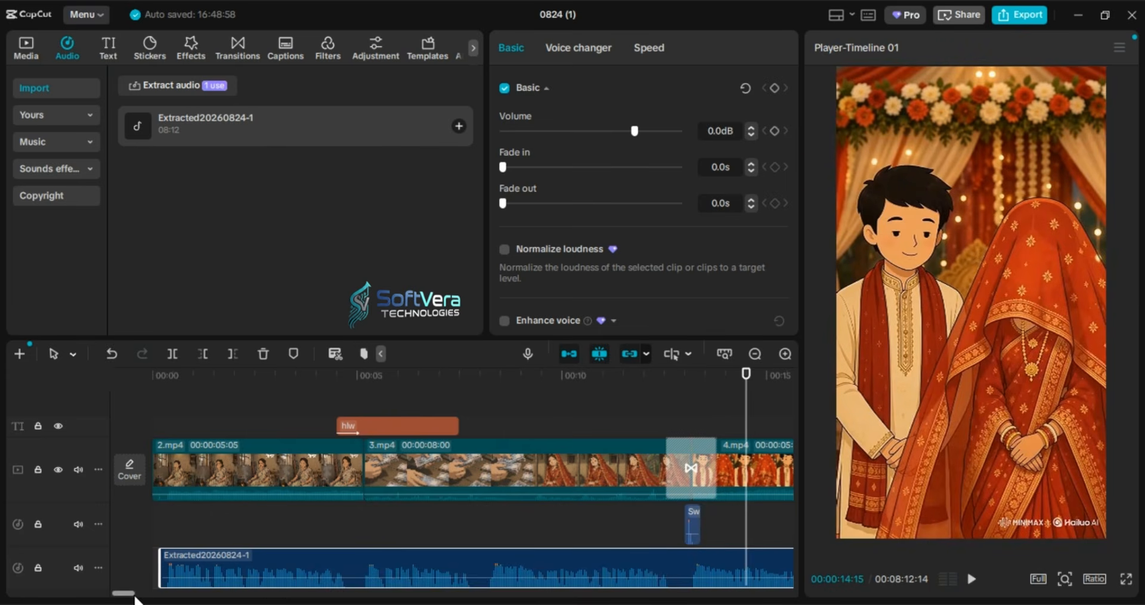
# Split the extracted audio at the end of 5.5.mp4, at 00:00:23:15, and delete the part beyond it.
pyautogui.moveTo(135, 598); pyautogui.dragTo(161, 596)
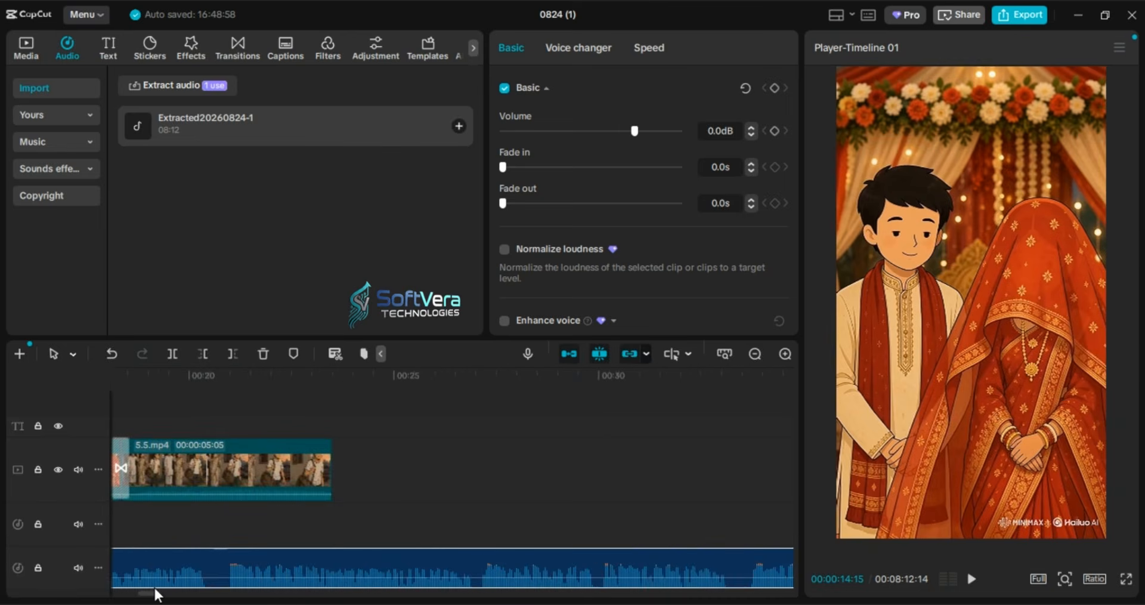
pyautogui.moveTo(340, 381); pyautogui.dragTo(337, 397)
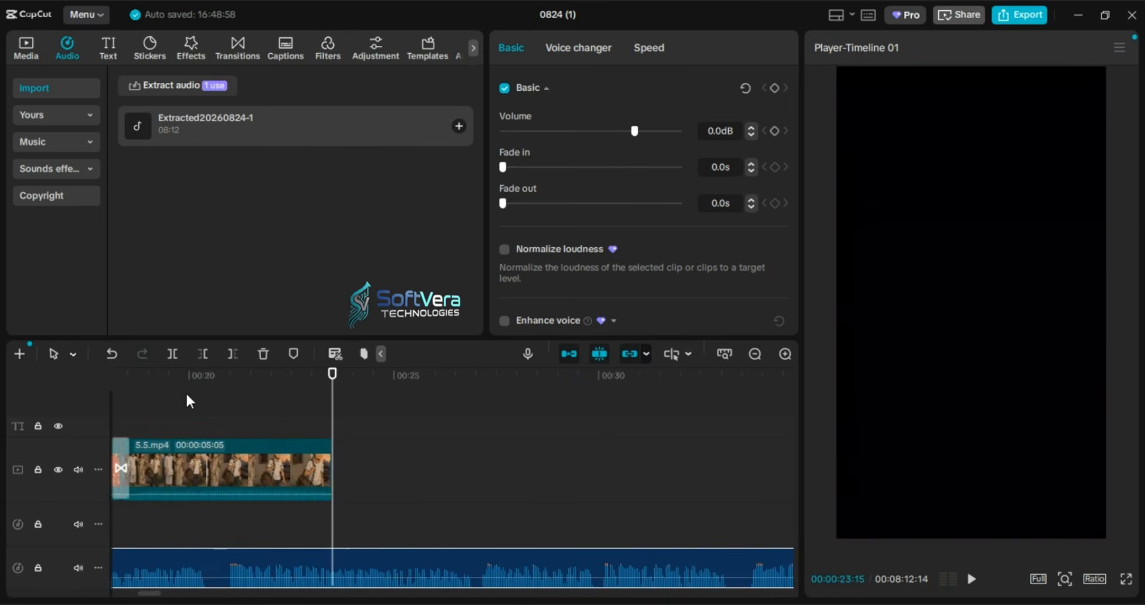
pyautogui.scroll(-1, 442, 513)
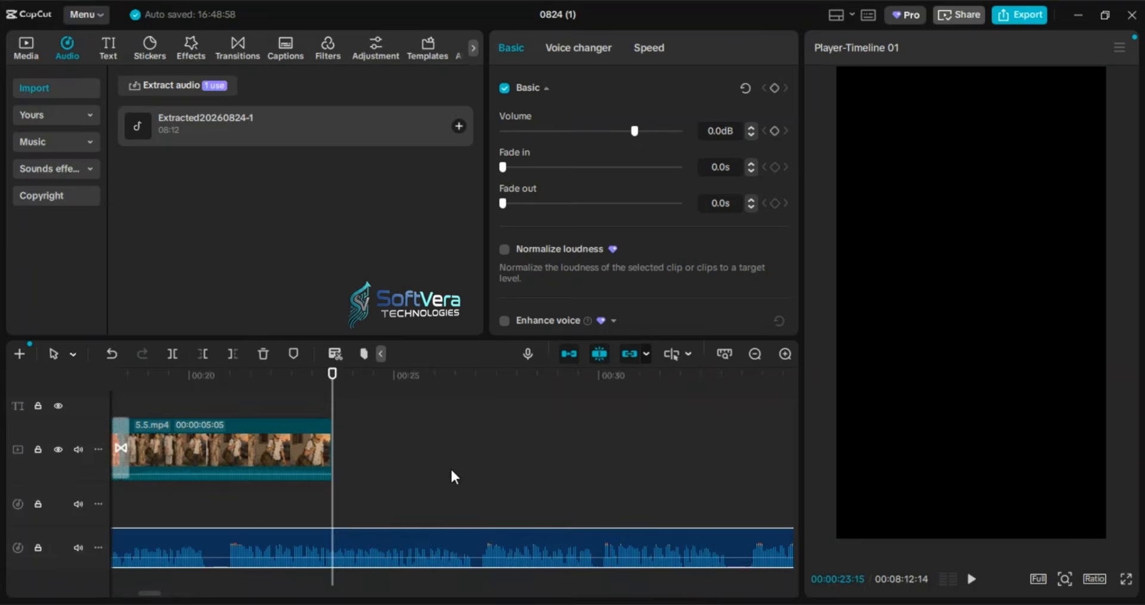
pyautogui.click(172, 357)
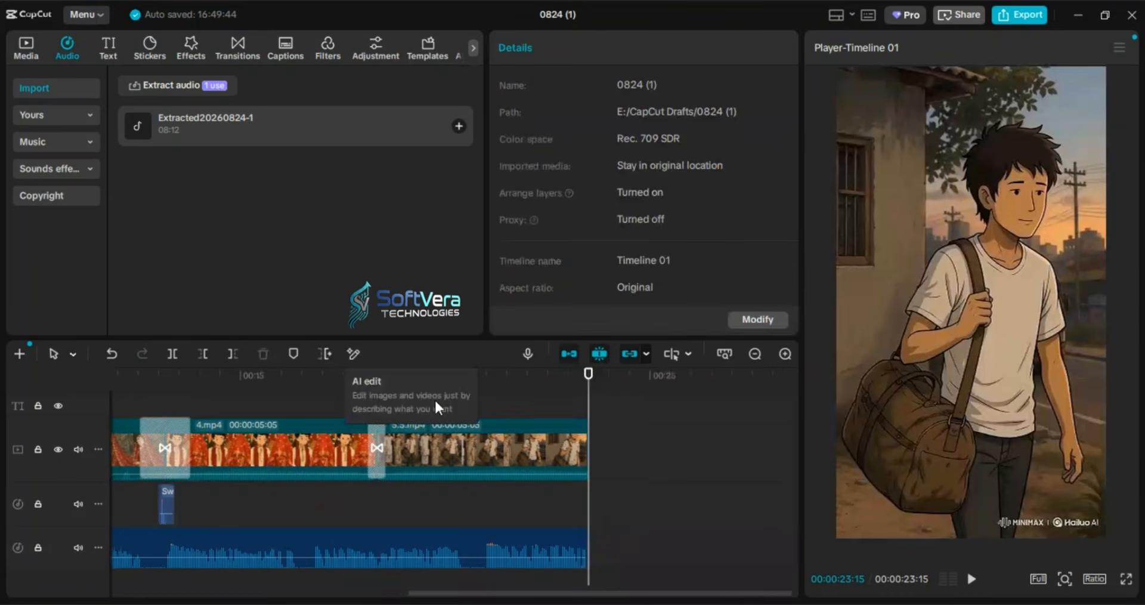
# Return the playhead near the timeline's start and shift the extracted audio clip to begin together with 2.mp4.
pyautogui.click(541, 375)
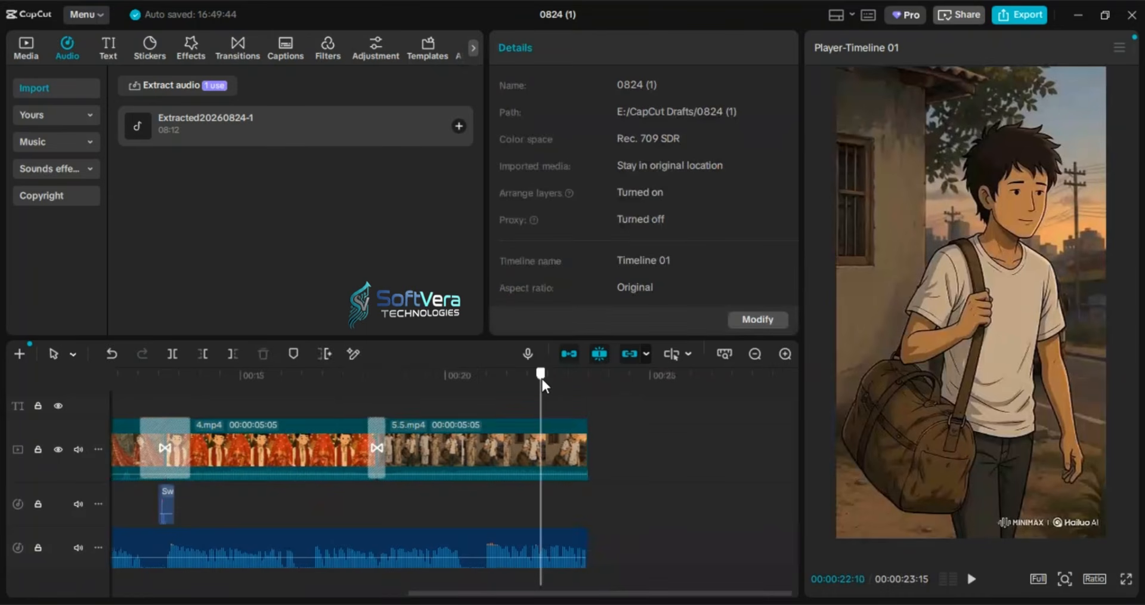
pyautogui.moveTo(542, 378); pyautogui.dragTo(473, 405)
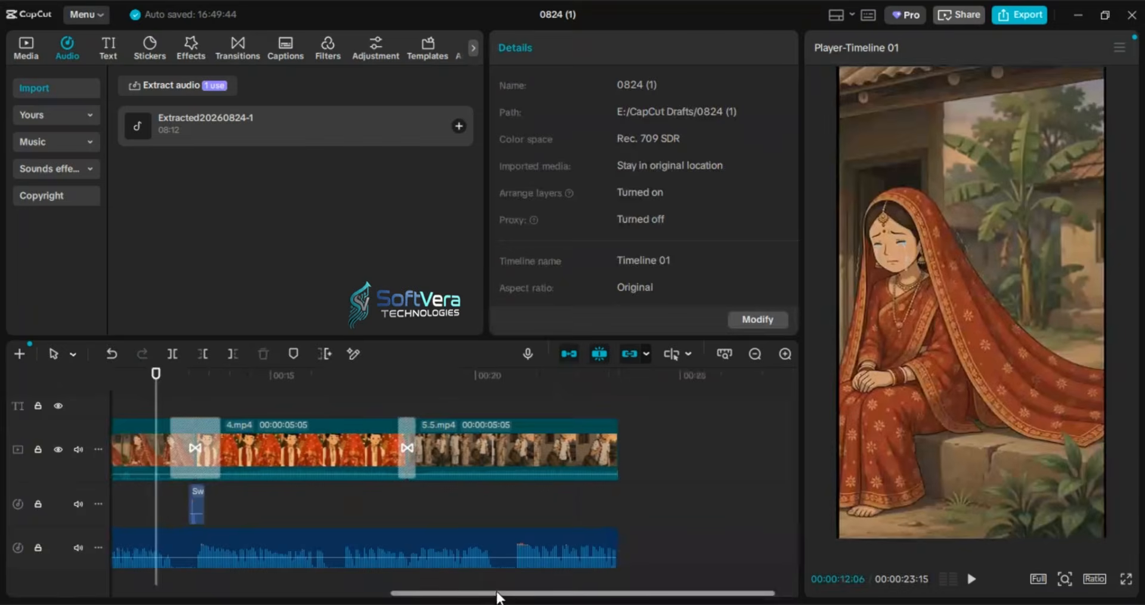
pyautogui.moveTo(497, 593); pyautogui.dragTo(42, 593)
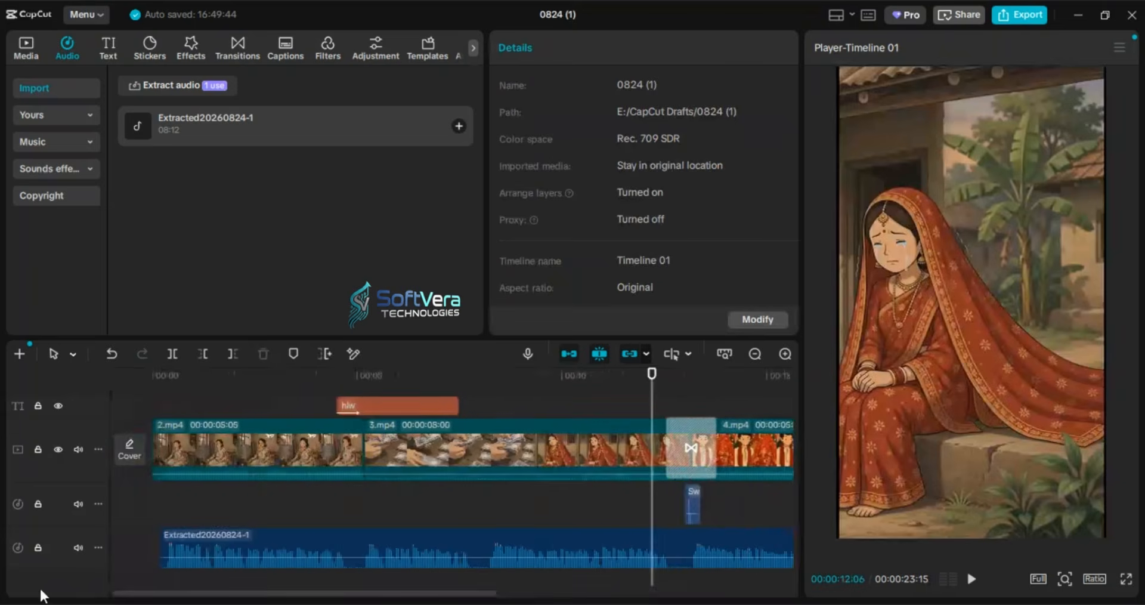
pyautogui.click(161, 377)
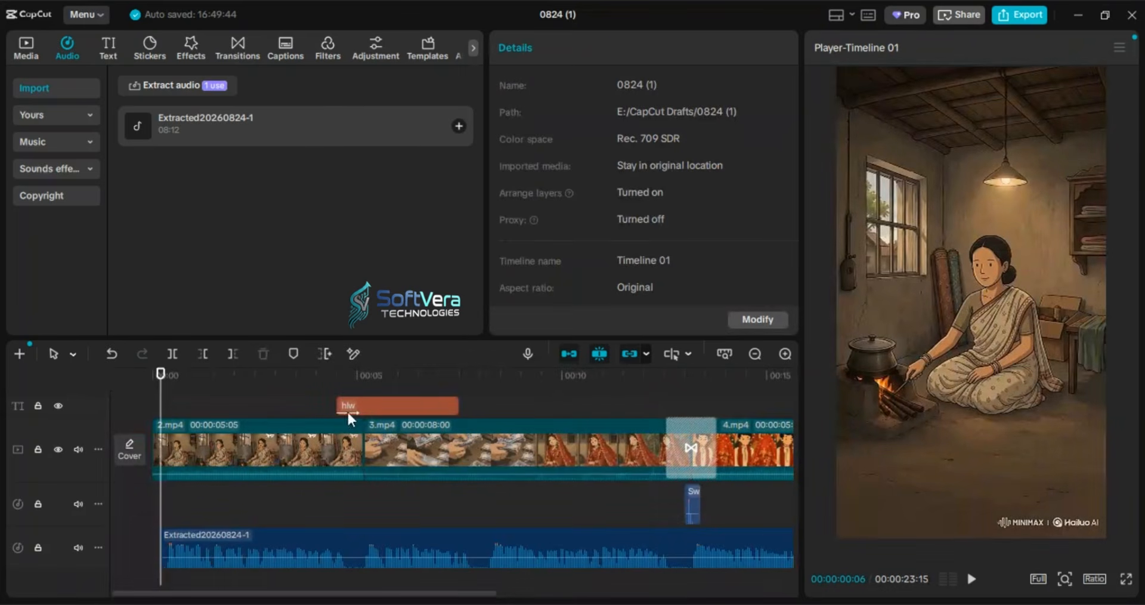
pyautogui.scroll(1, 567, 497)
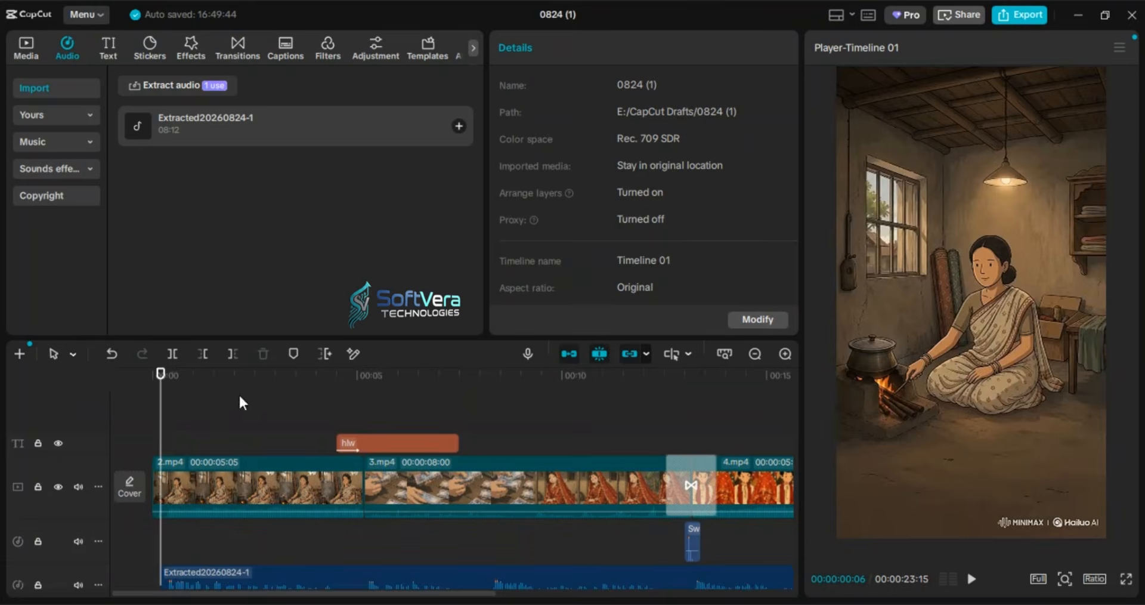
pyautogui.scroll(-2, 268, 453)
pyautogui.click(427, 532)
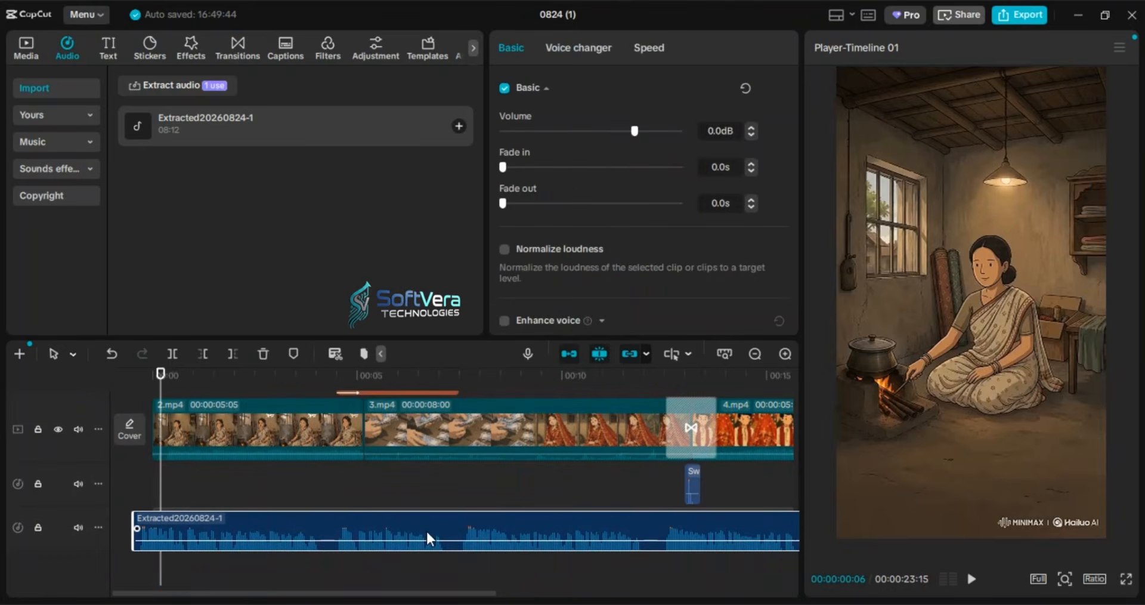
pyautogui.moveTo(427, 531); pyautogui.dragTo(429, 519)
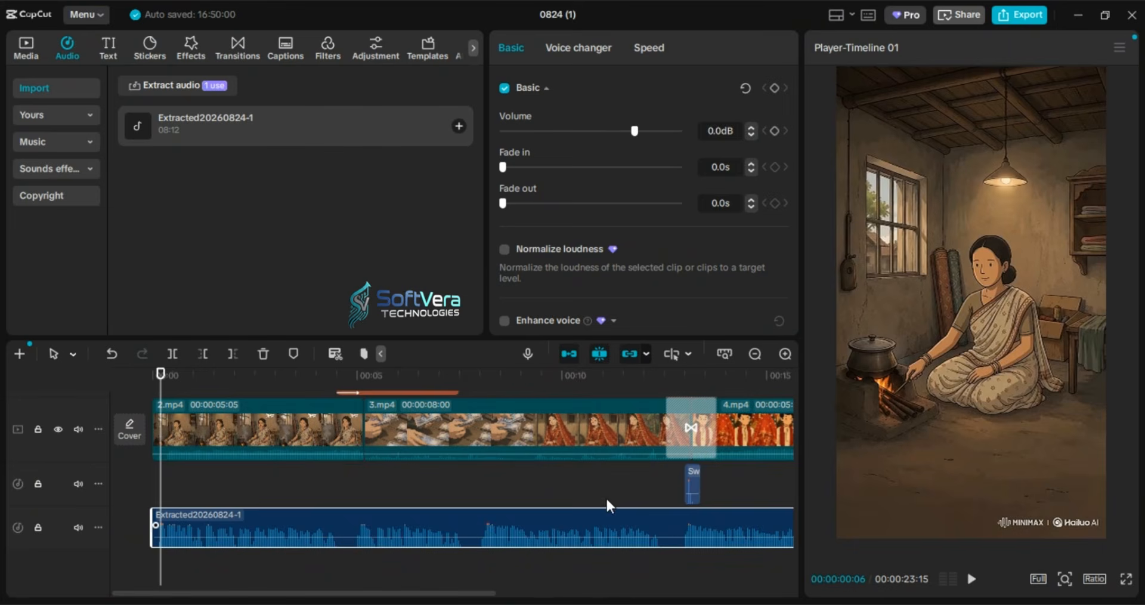
# Enable Normalize loudness, Enhance voice and Reduce noise for the extracted audio clip.
pyautogui.scroll(-2, 580, 241)
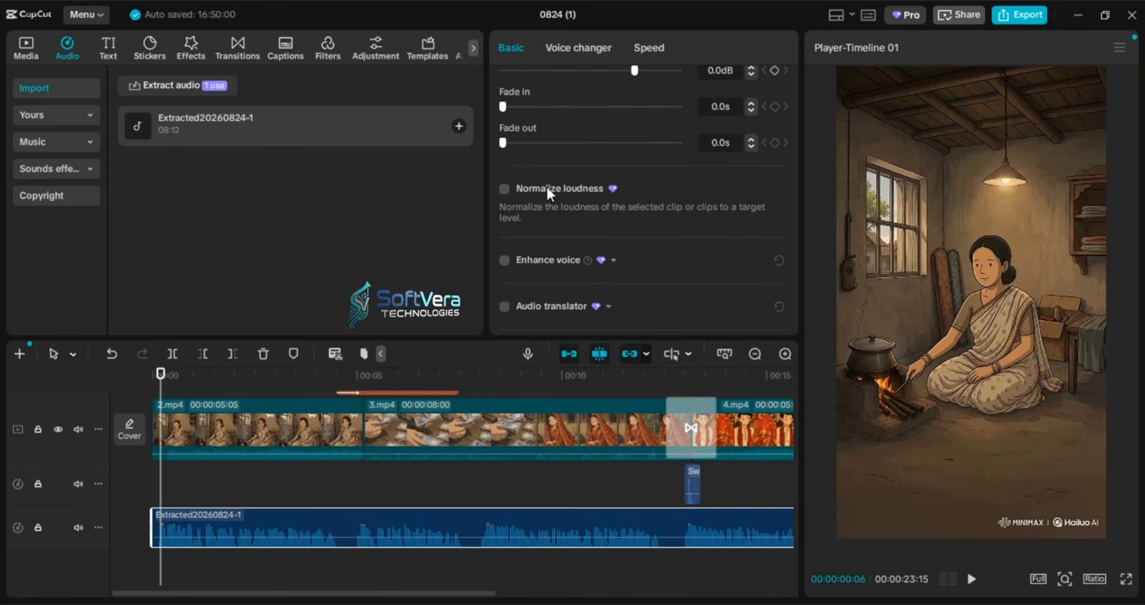
pyautogui.scroll(-2, 545, 190)
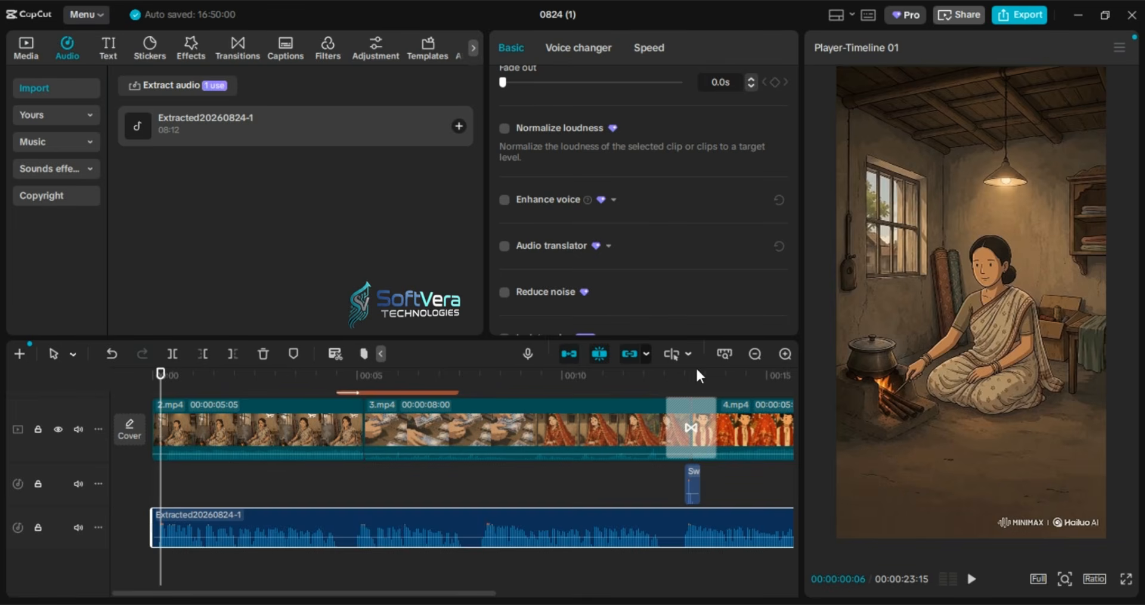
pyautogui.click(504, 128)
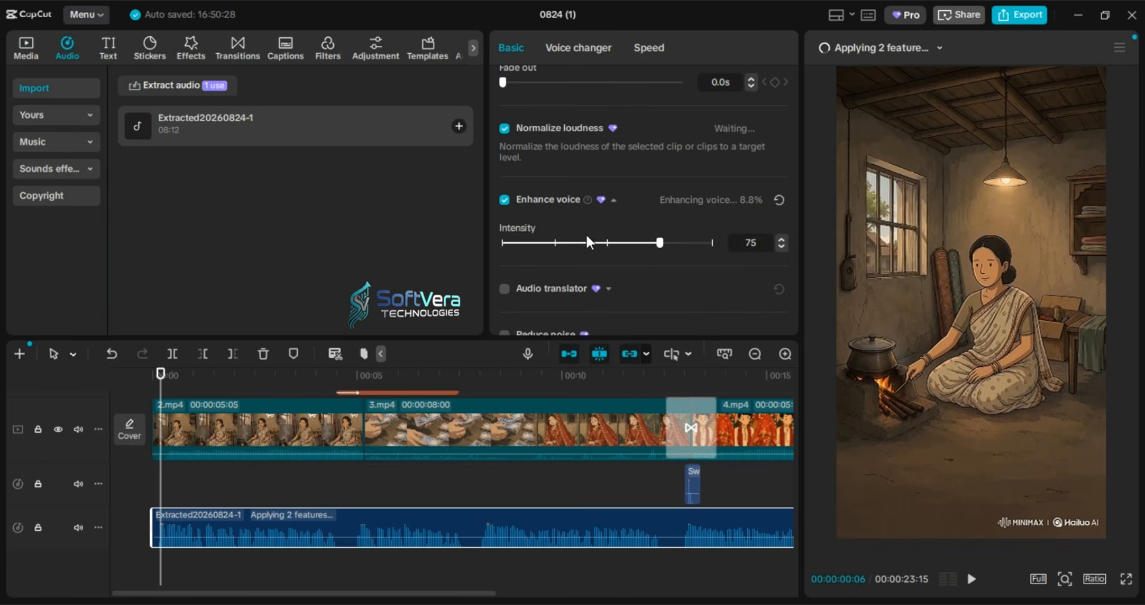
pyautogui.scroll(-2, 586, 233)
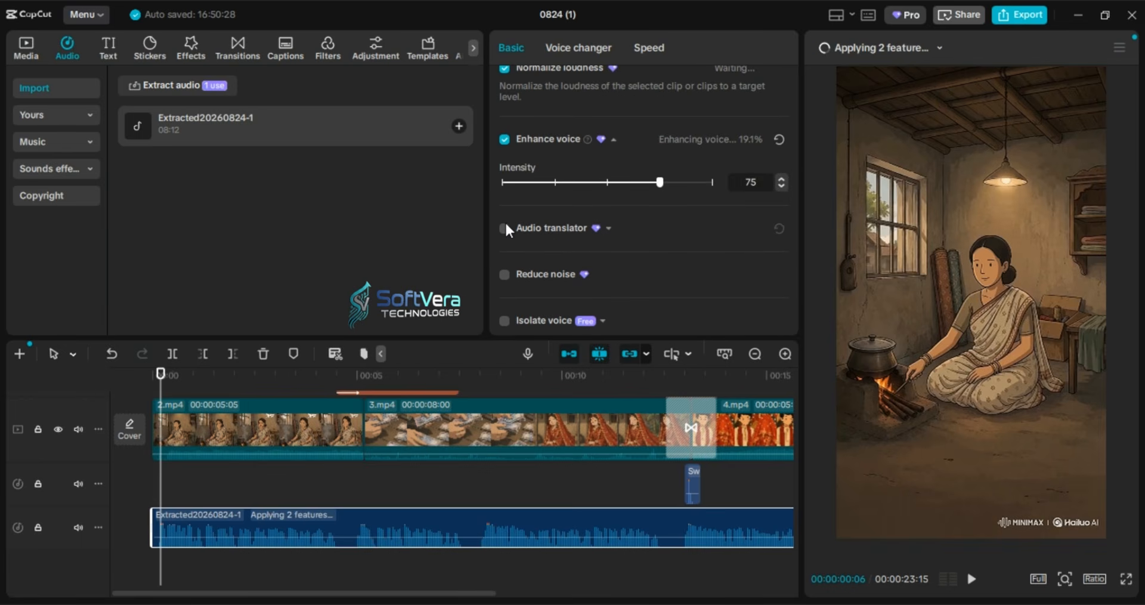
pyautogui.click(505, 275)
pyautogui.scroll(-1, 678, 209)
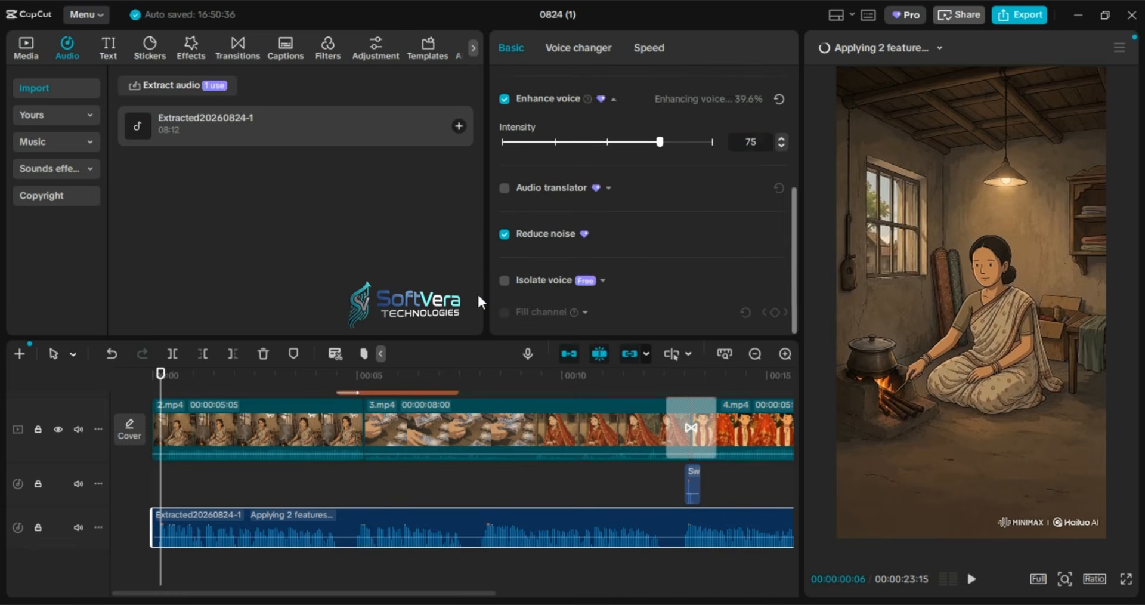
# Enable Isolate voice with Keep vocal for the extracted audio clip and check the features being processed.
pyautogui.click(504, 281)
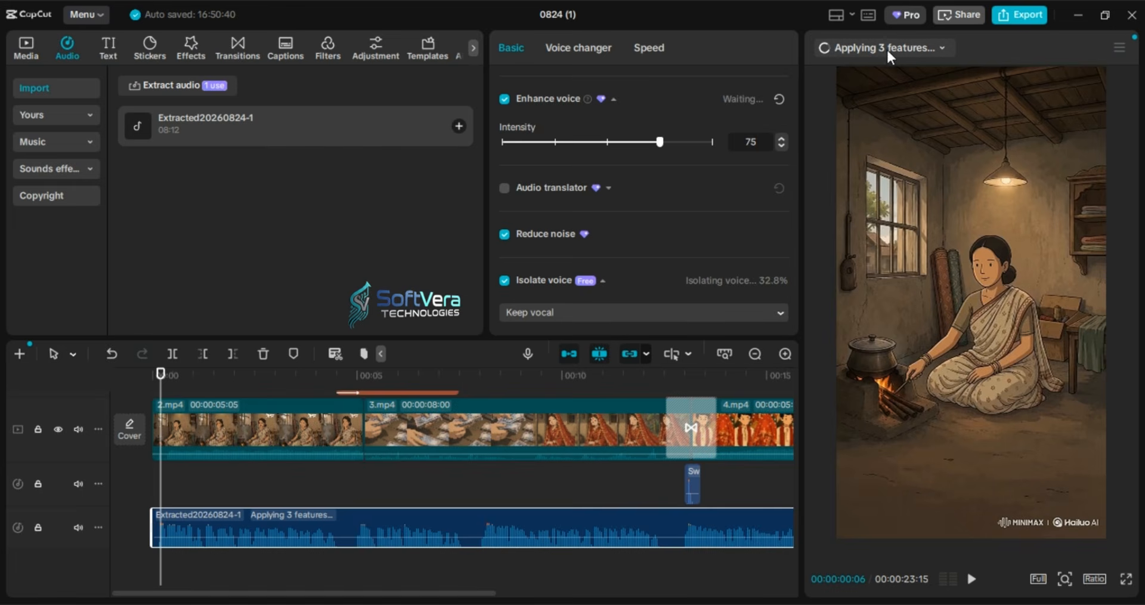
pyautogui.click(941, 49)
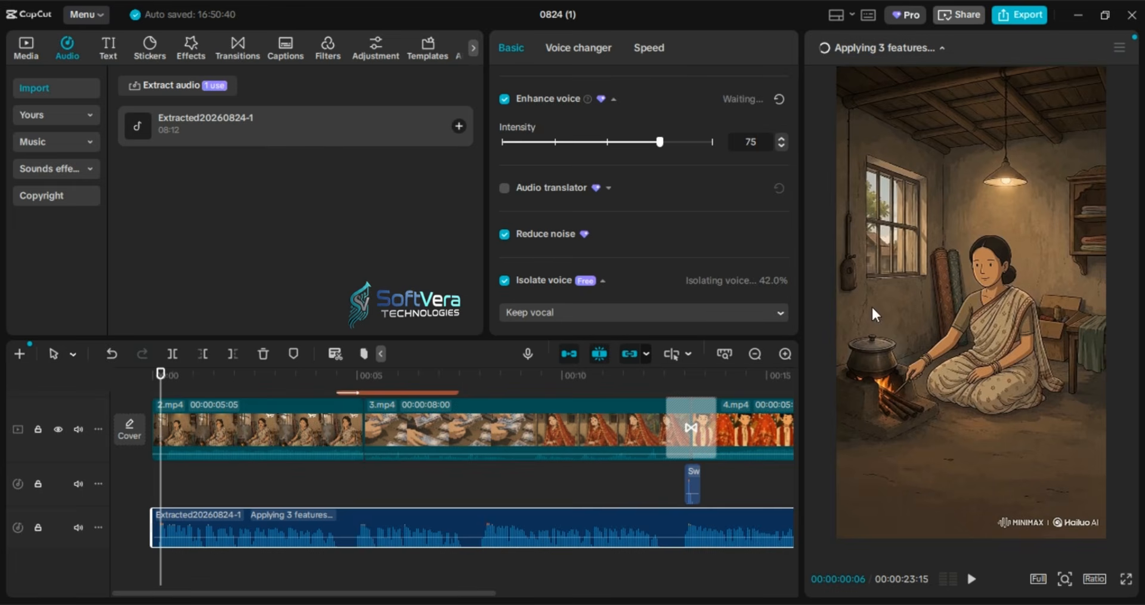
# Look through the voice filters, voice characters and Speech to song styles offered for the extracted audio clip.
pyautogui.click(603, 49)
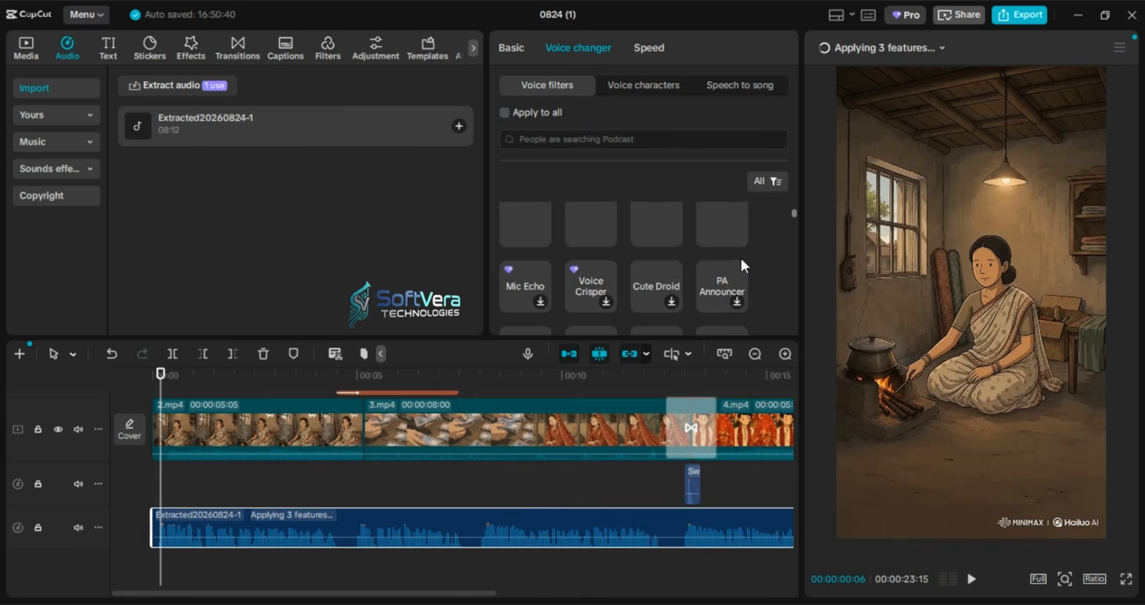
pyautogui.click(673, 90)
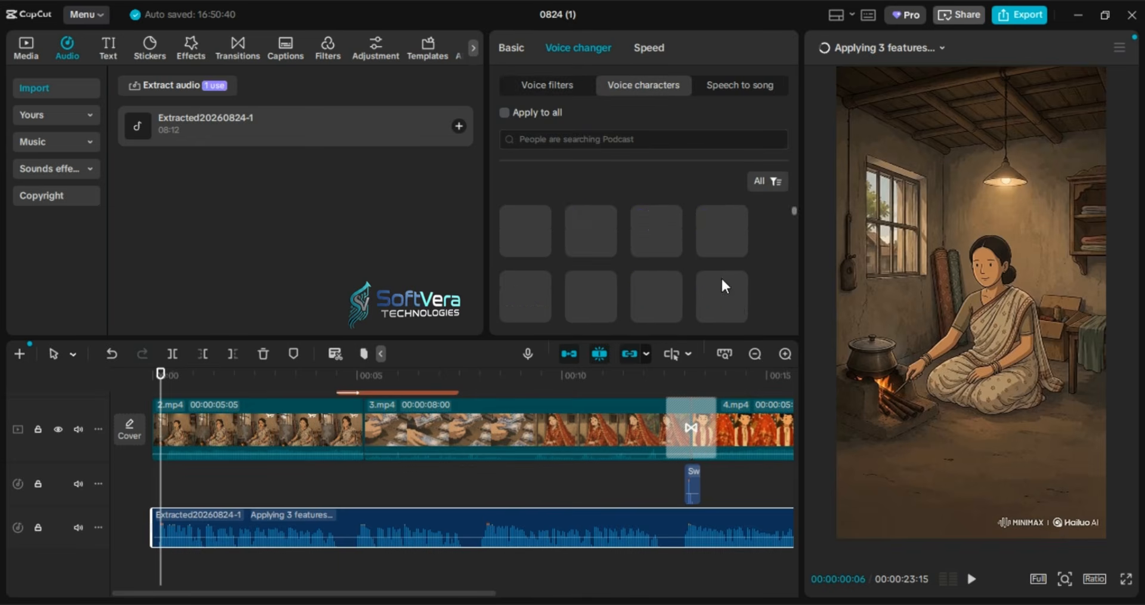
pyautogui.click(740, 86)
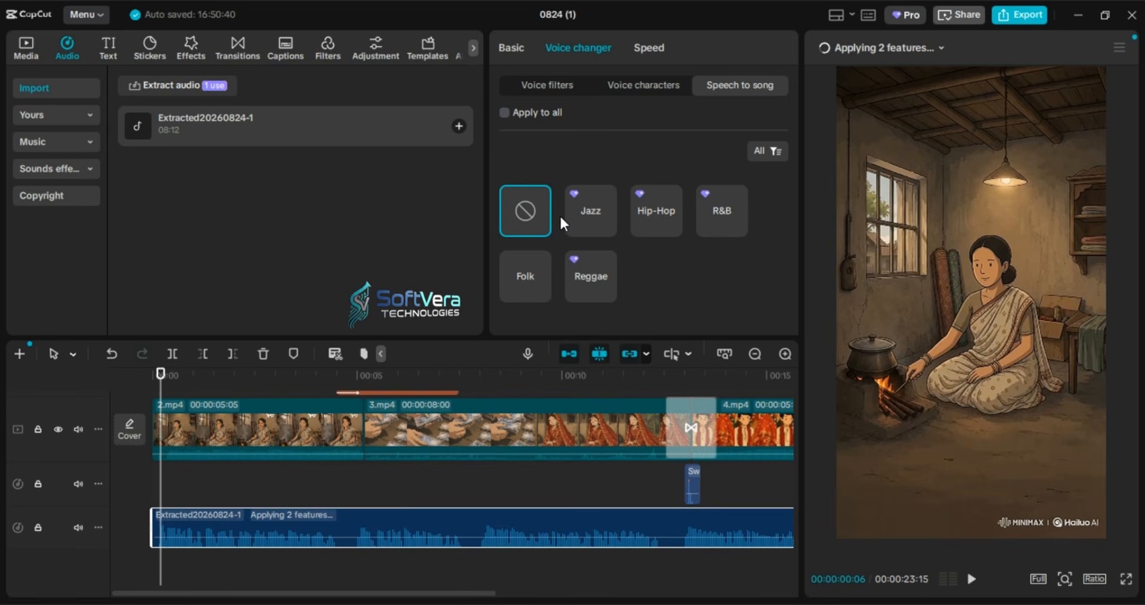
# Try speeding up the extracted audio clip to 1.89x and play it back.
pyautogui.click(650, 43)
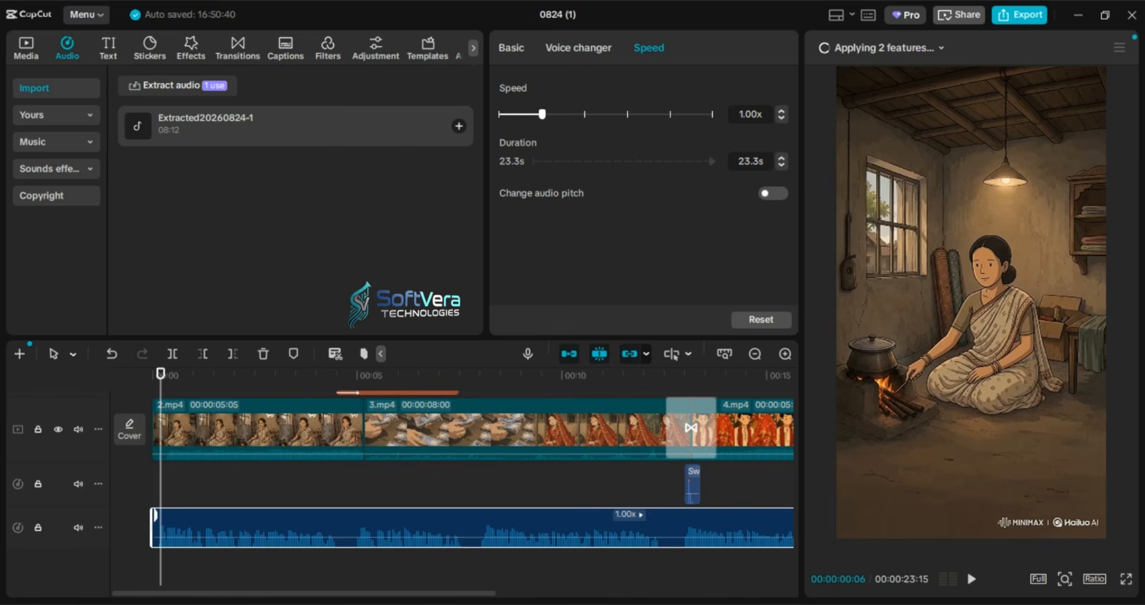
pyautogui.moveTo(542, 114); pyautogui.dragTo(581, 112)
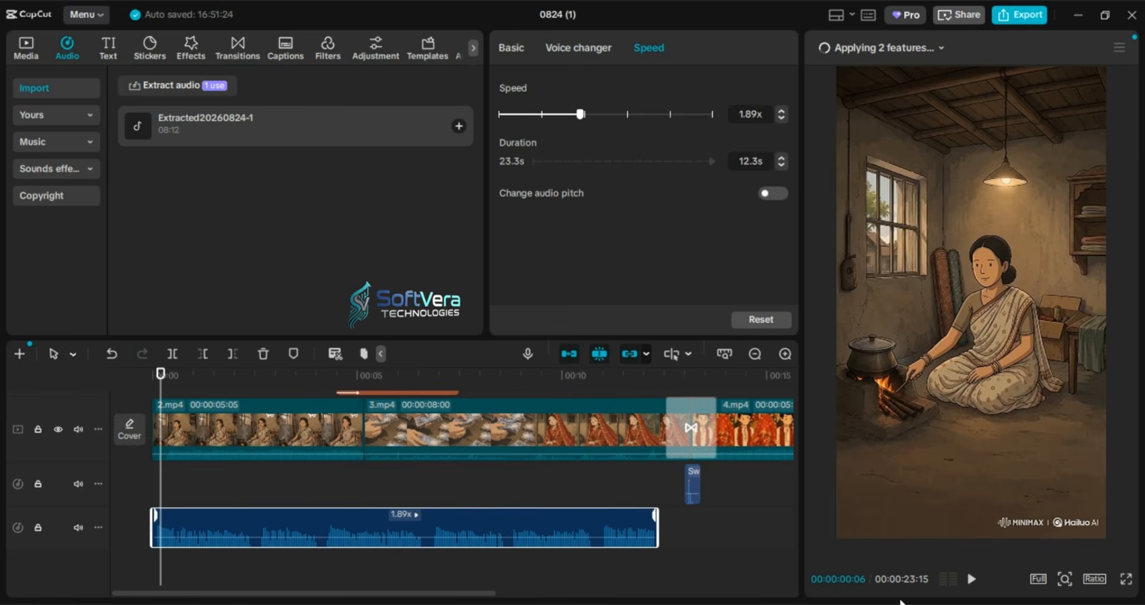
pyautogui.click(972, 581)
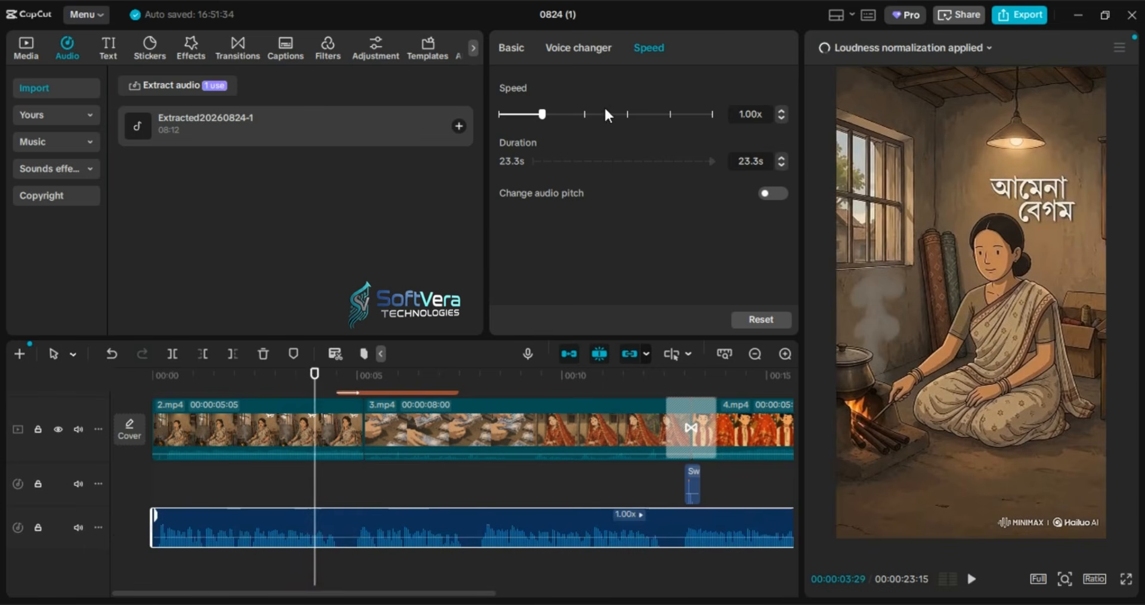
# Enable Stabilize for the 3.mp4 clip.
pyautogui.click(456, 421)
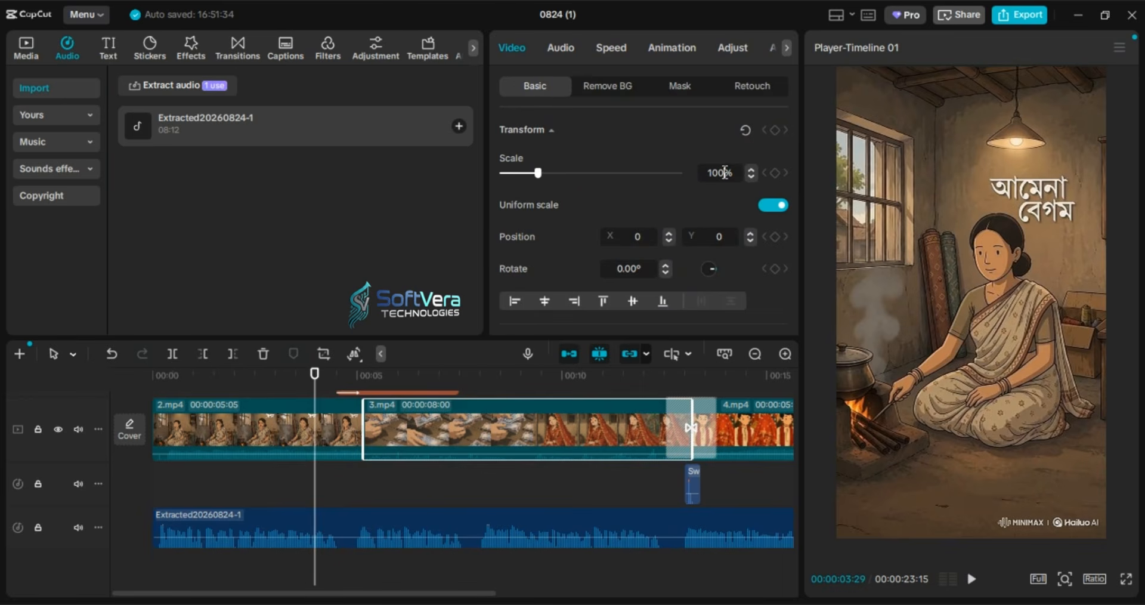
pyautogui.scroll(-2, 583, 287)
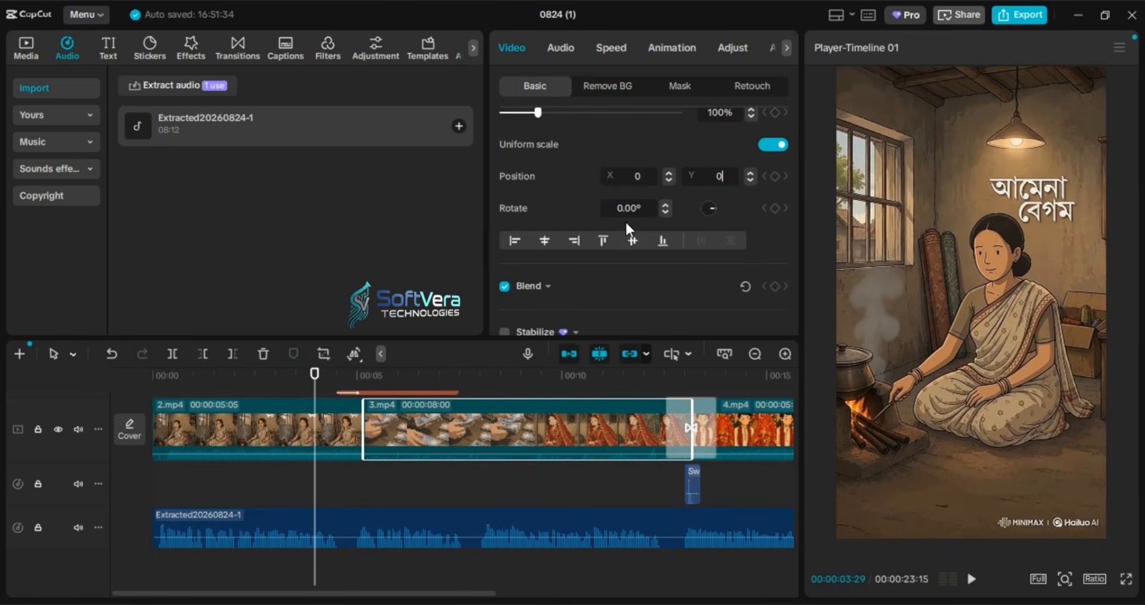
pyautogui.scroll(-2, 626, 222)
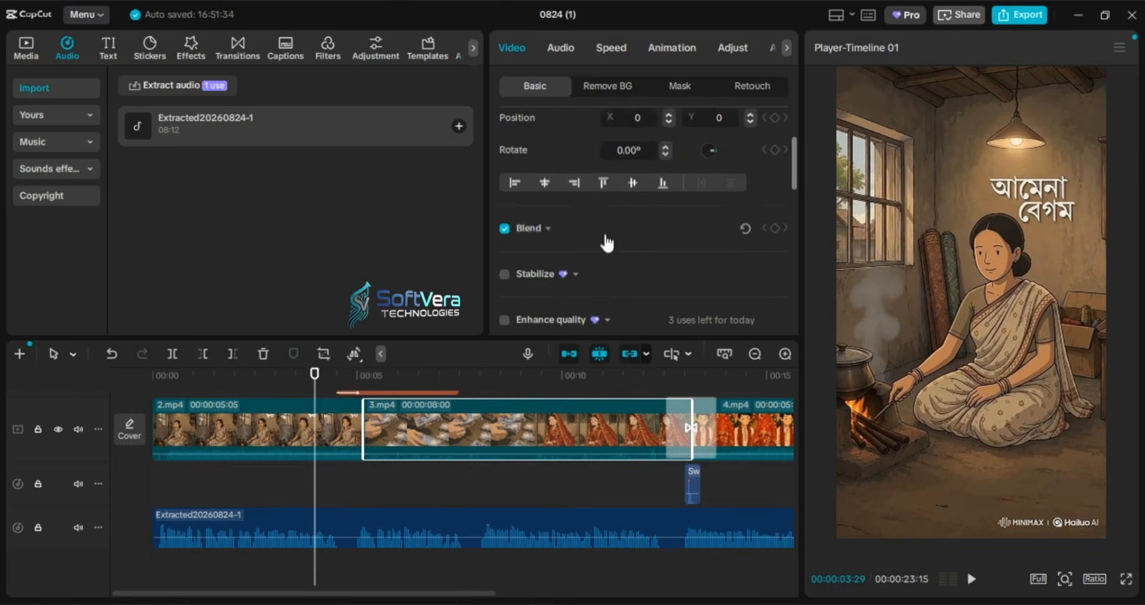
pyautogui.click(505, 273)
pyautogui.scroll(-2, 590, 292)
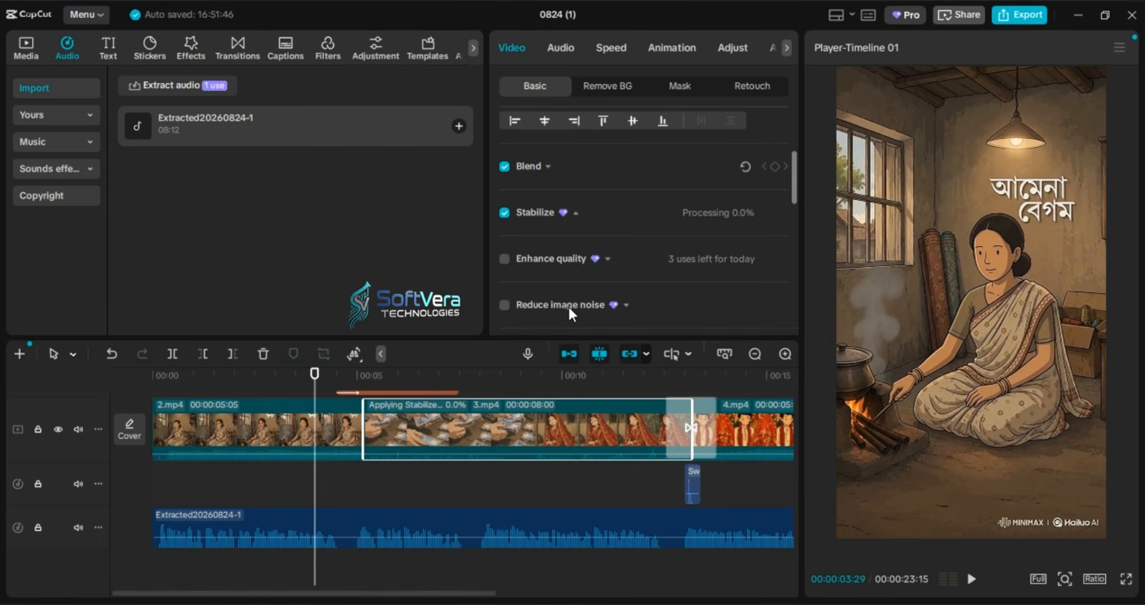
# Examine the remaining Basic video options for 3.mp4, from Enhance quality to Canvas, plus its Remove BG and Retouch settings.
pyautogui.scroll(-2, 539, 238)
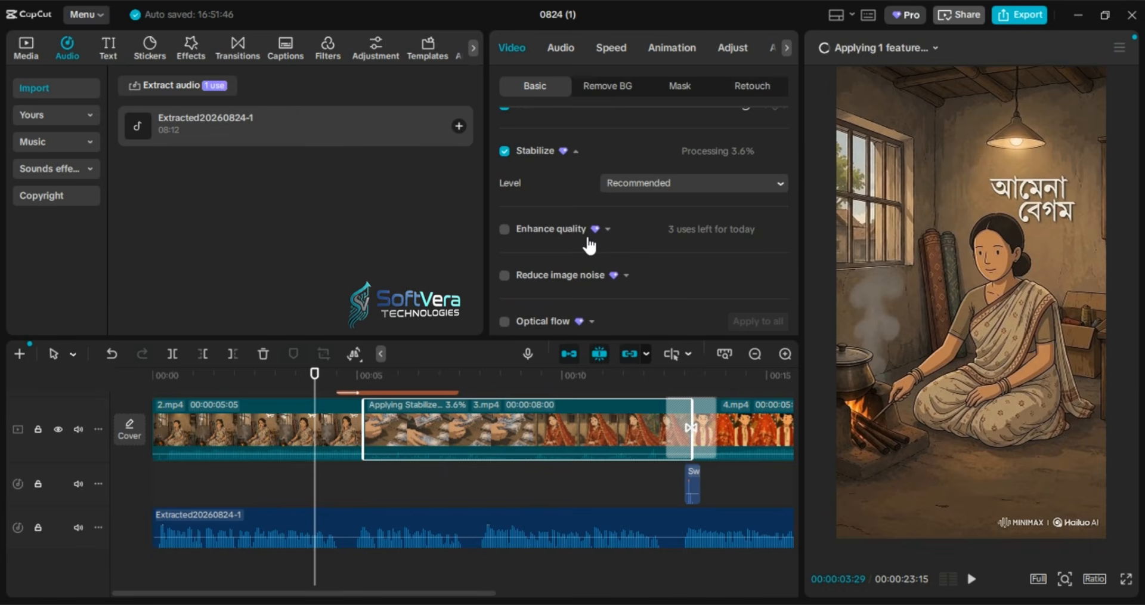
pyautogui.scroll(-5, 513, 239)
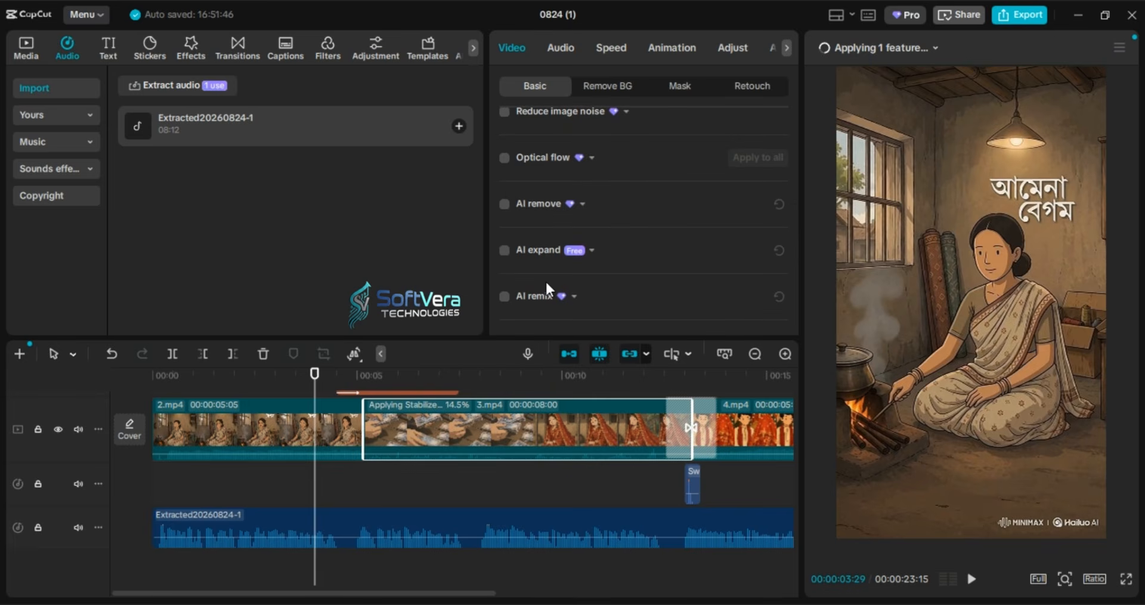
pyautogui.scroll(-3, 521, 236)
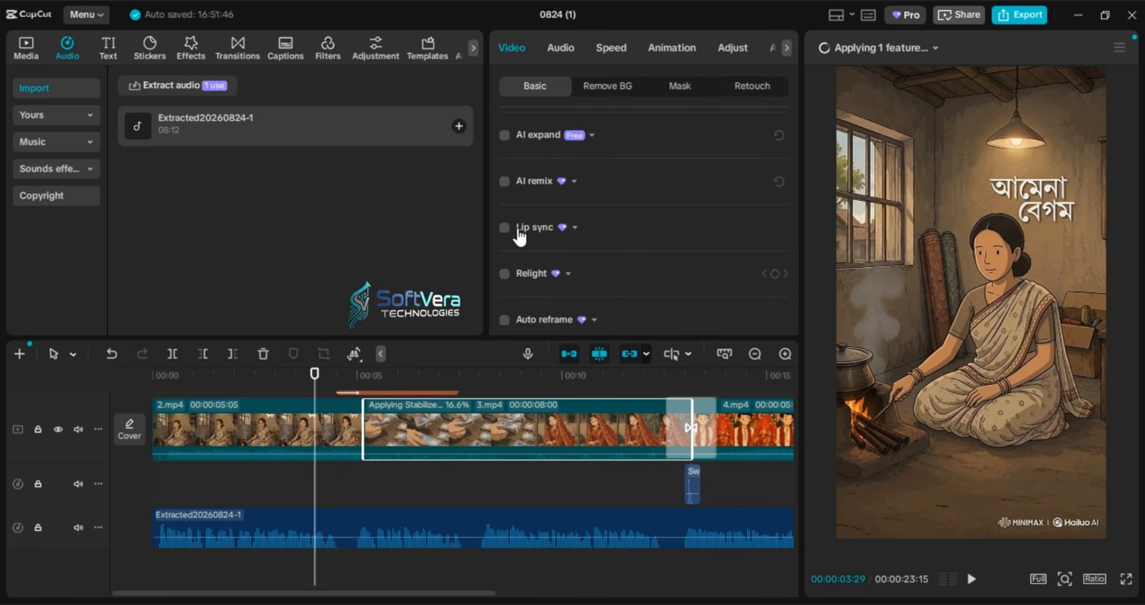
pyautogui.scroll(-5, 520, 236)
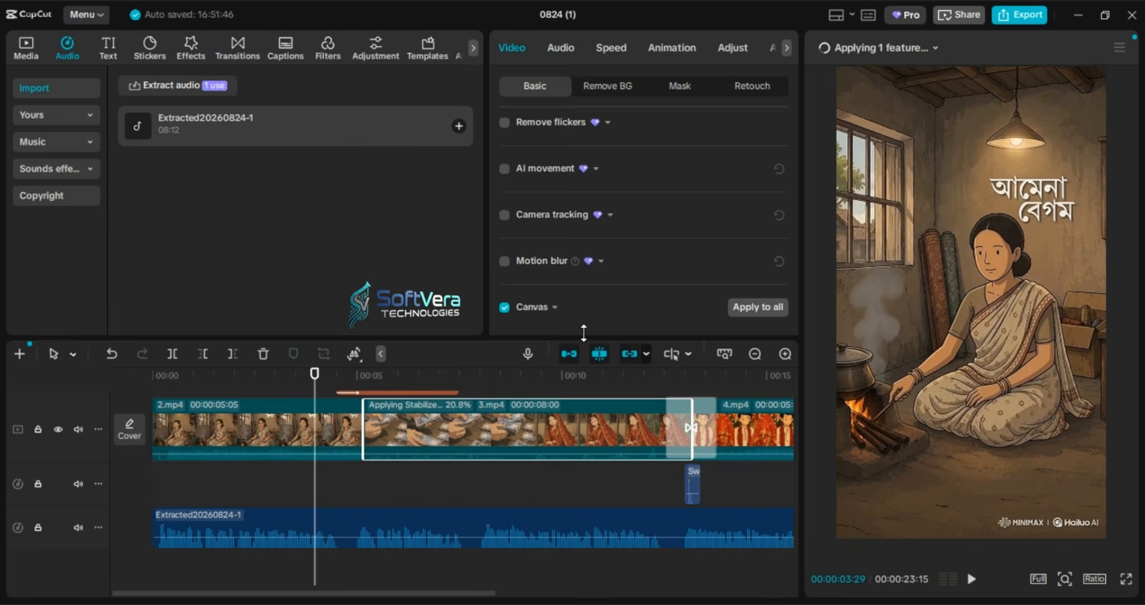
pyautogui.scroll(-1, 502, 310)
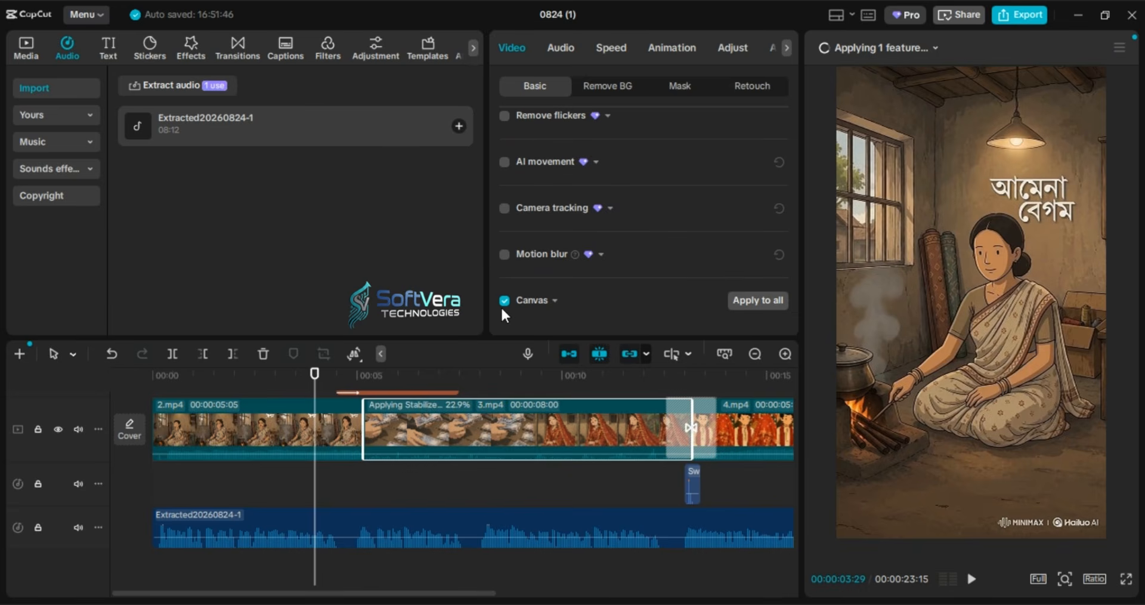
pyautogui.click(609, 88)
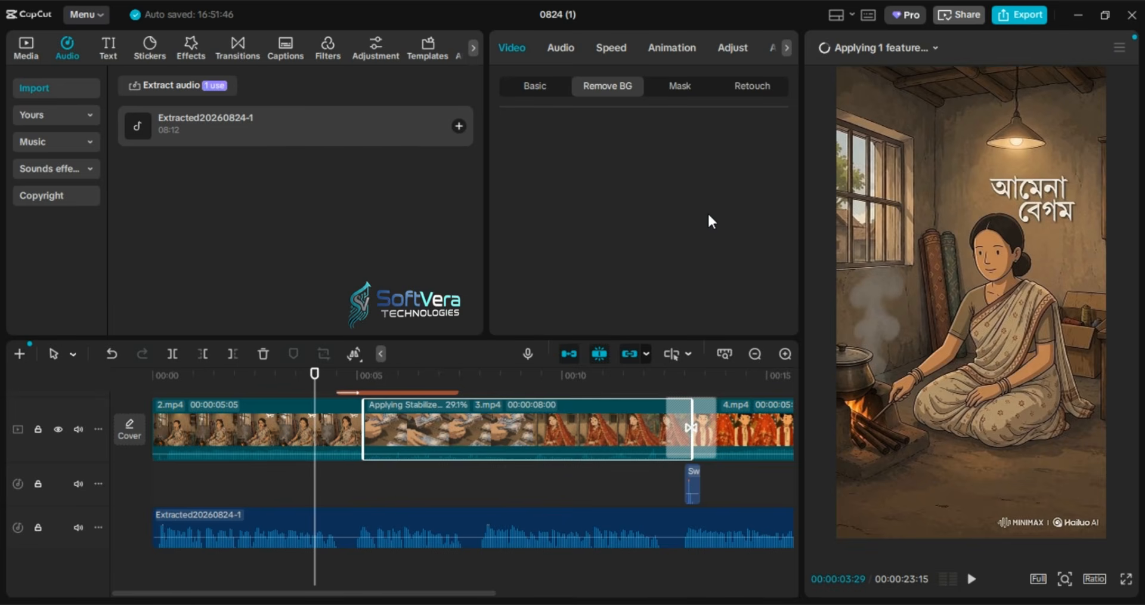
pyautogui.click(766, 86)
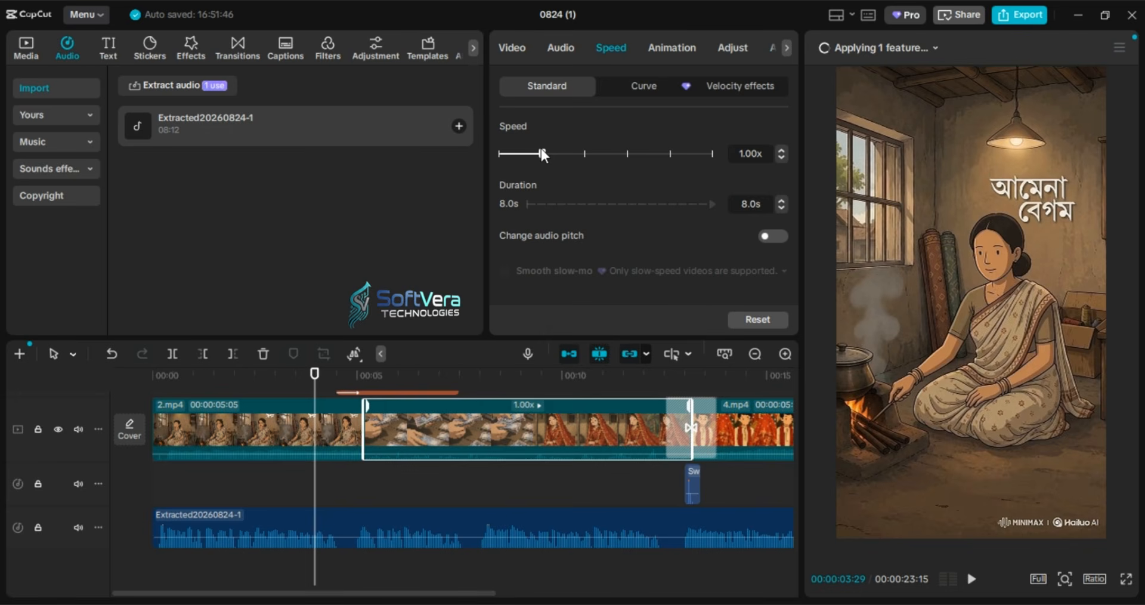
# Slow 3.mp4 down to 0.5x speed and give it the Paddling In animation.
pyautogui.moveTo(541, 153); pyautogui.dragTo(558, 153)
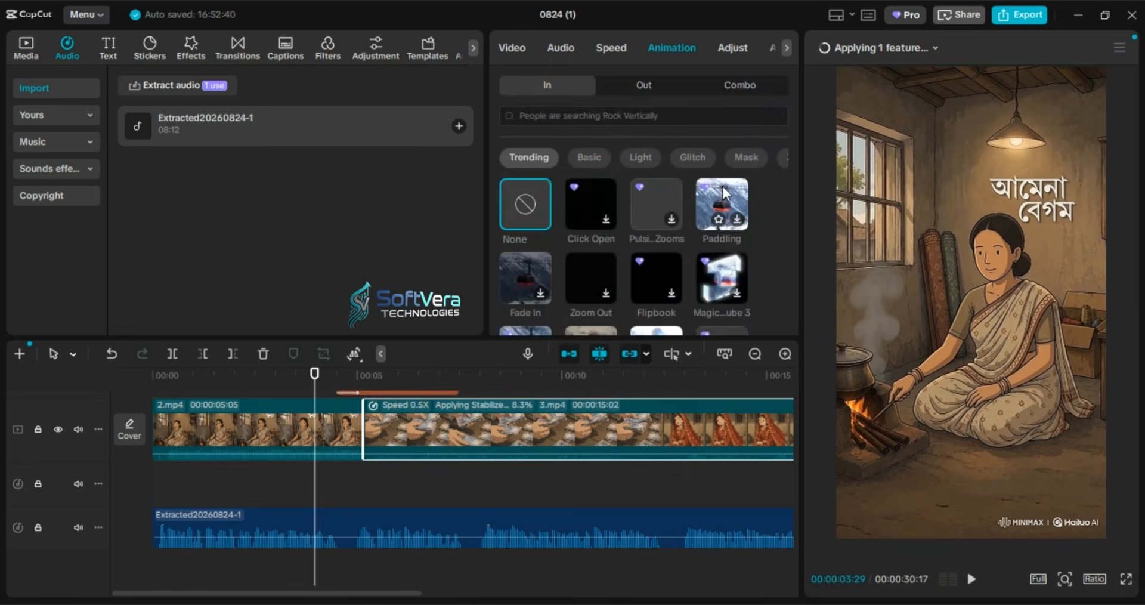
pyautogui.click(722, 188)
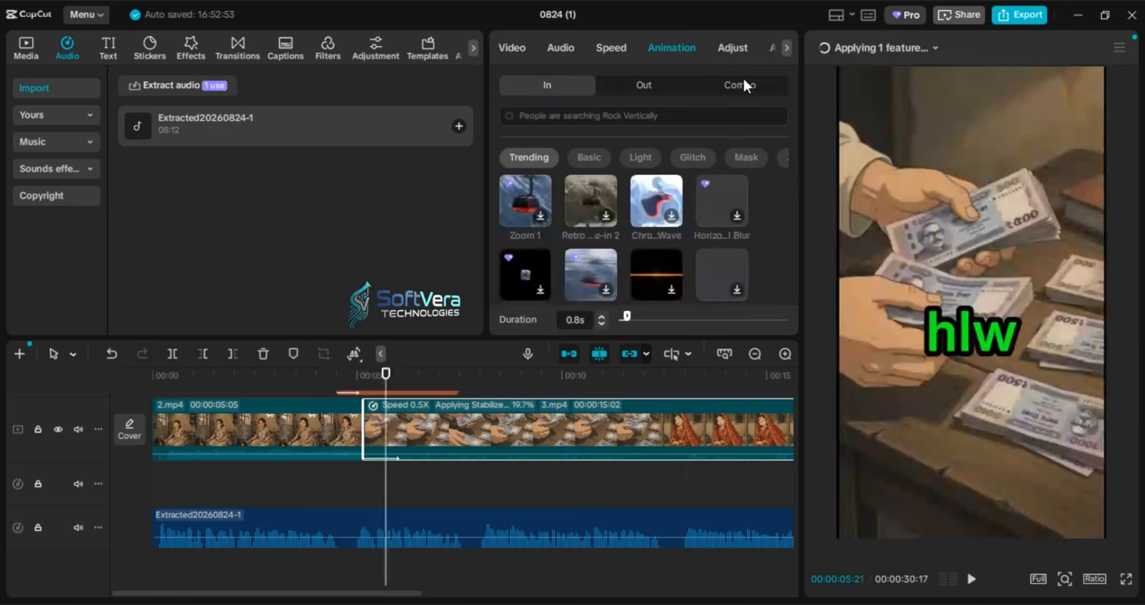
# Examine the color correction, LUT and color adjustment settings for 3.mp4, and its AI stylize options.
pyautogui.click(737, 46)
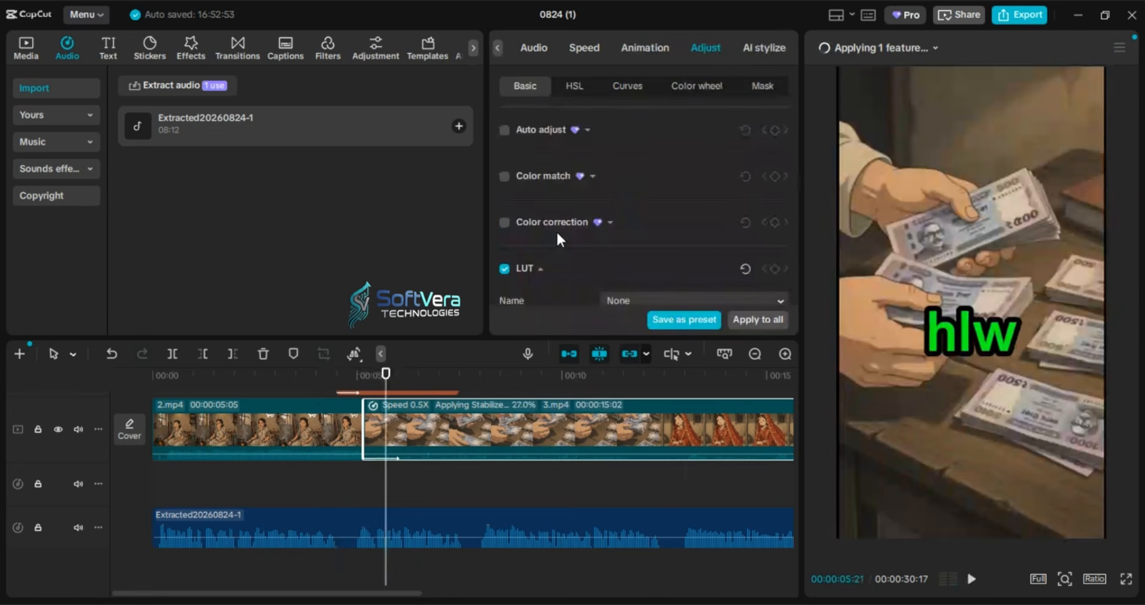
pyautogui.scroll(-3, 689, 204)
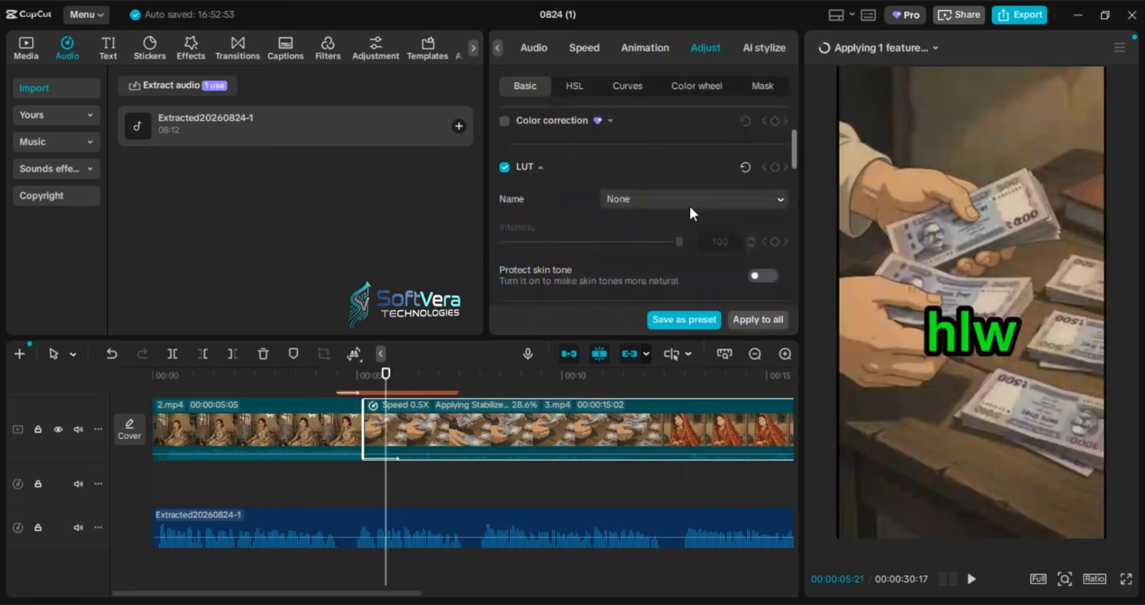
pyautogui.scroll(-4, 688, 204)
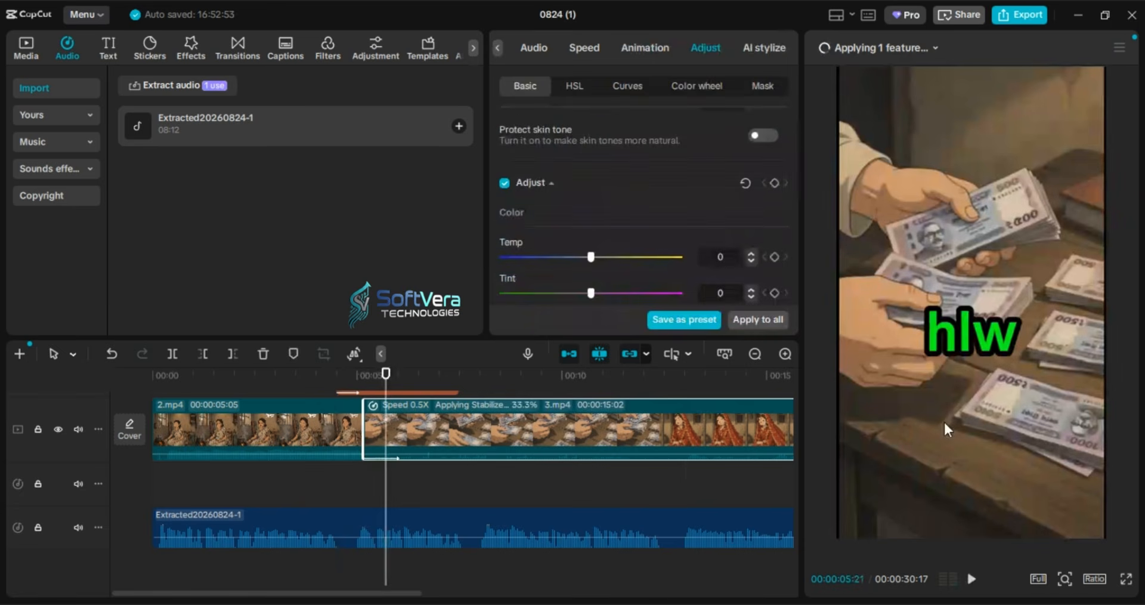
pyautogui.scroll(2, 563, 145)
pyautogui.scroll(1, 563, 145)
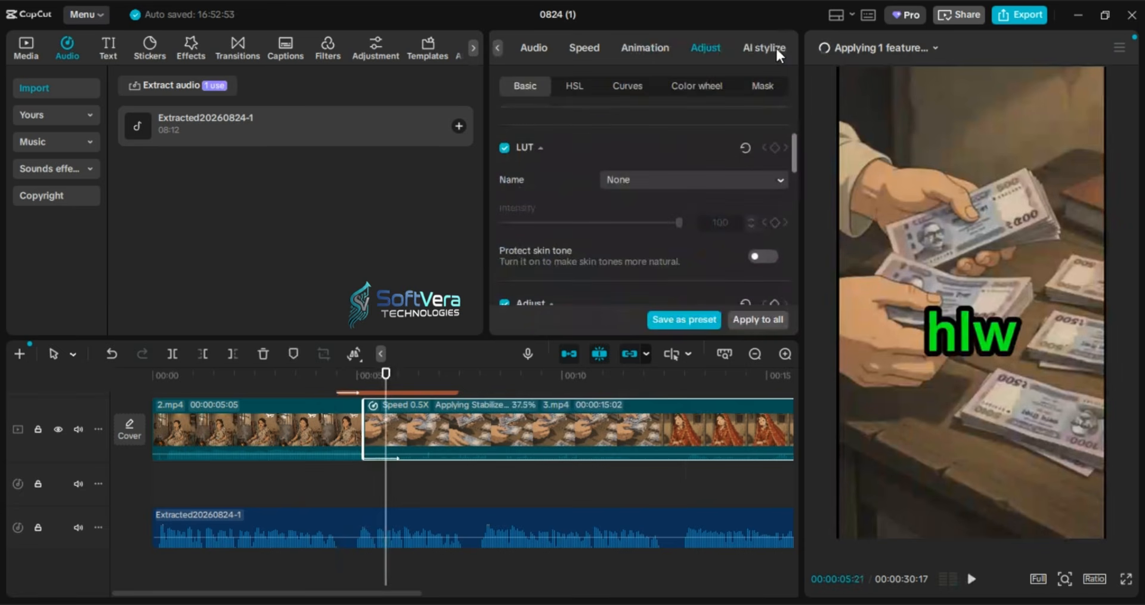
pyautogui.click(761, 46)
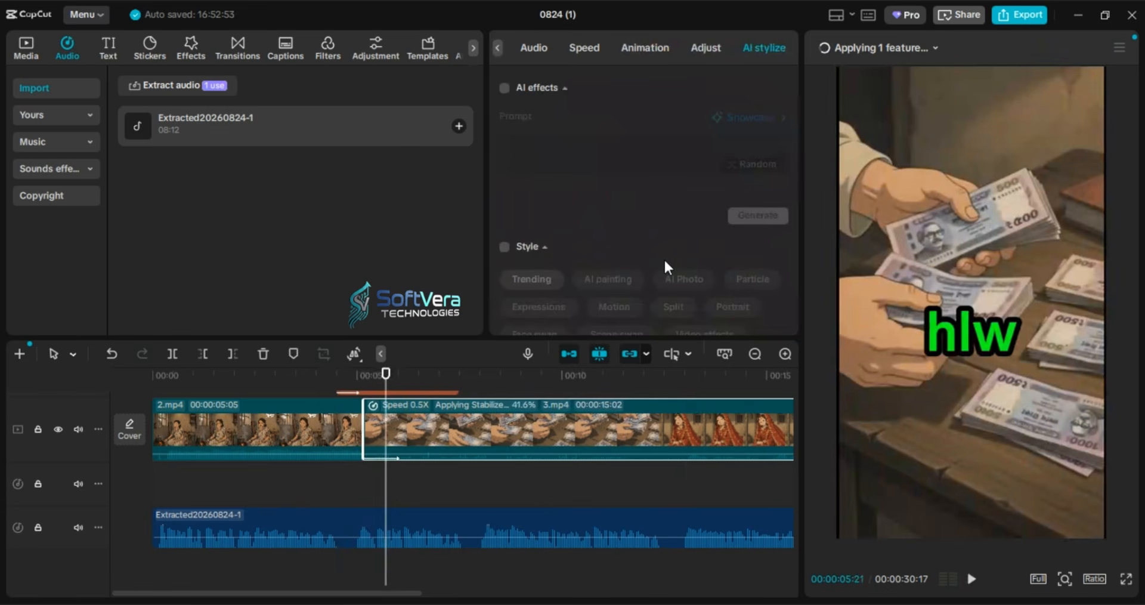
# Undo the In animation on 3.mp4 and redo it.
pyautogui.click(113, 355)
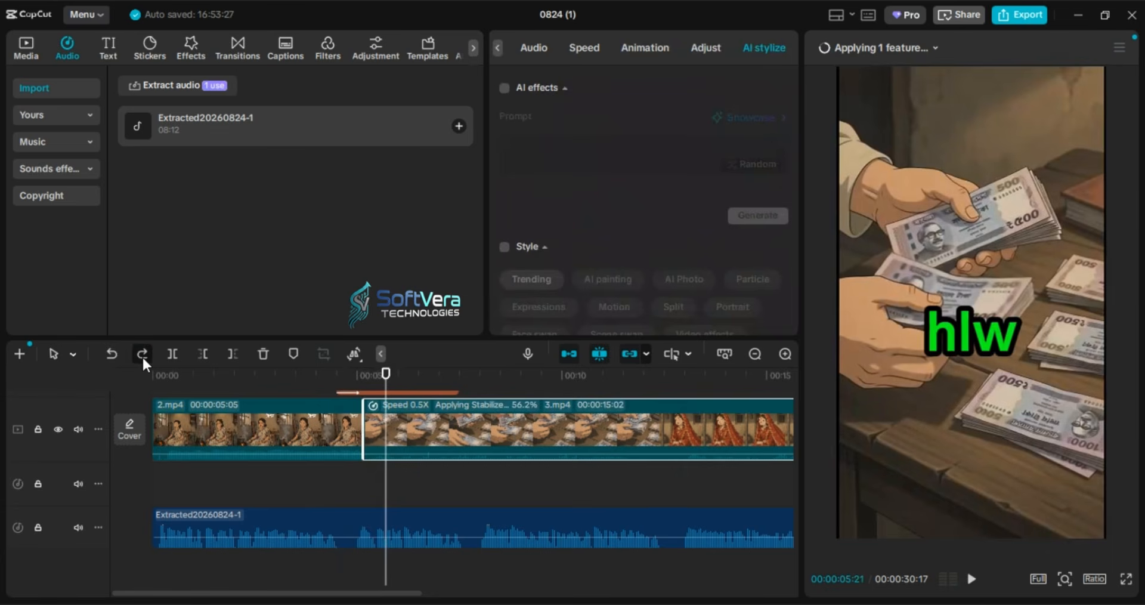
pyautogui.click(142, 354)
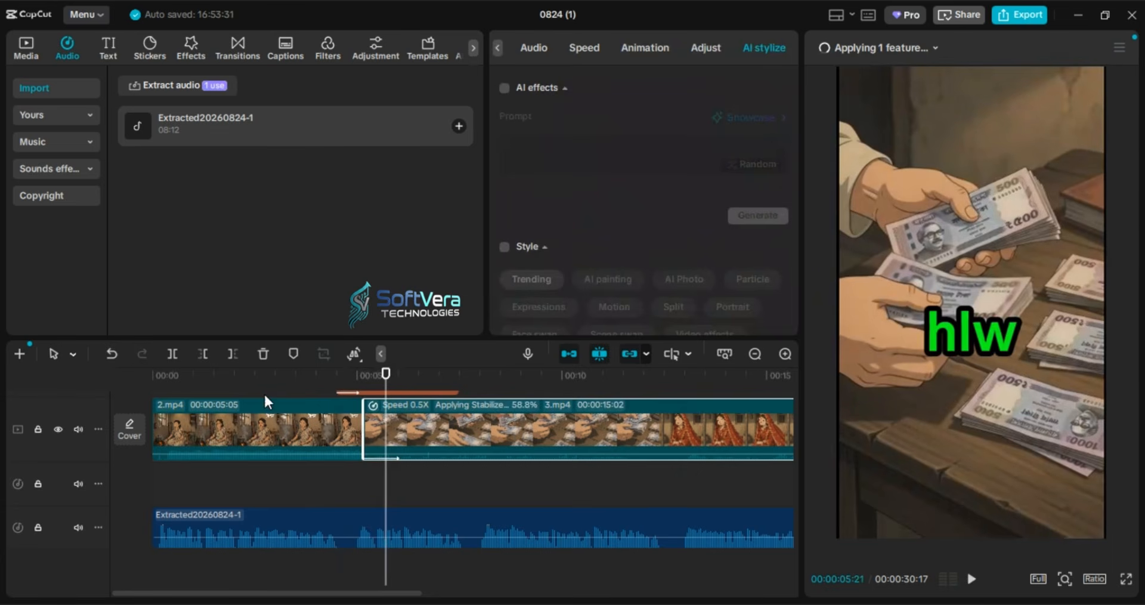
pyautogui.click(352, 353)
# Lock and unlock the main video track, and mute its original sound.
pyautogui.click(38, 429)
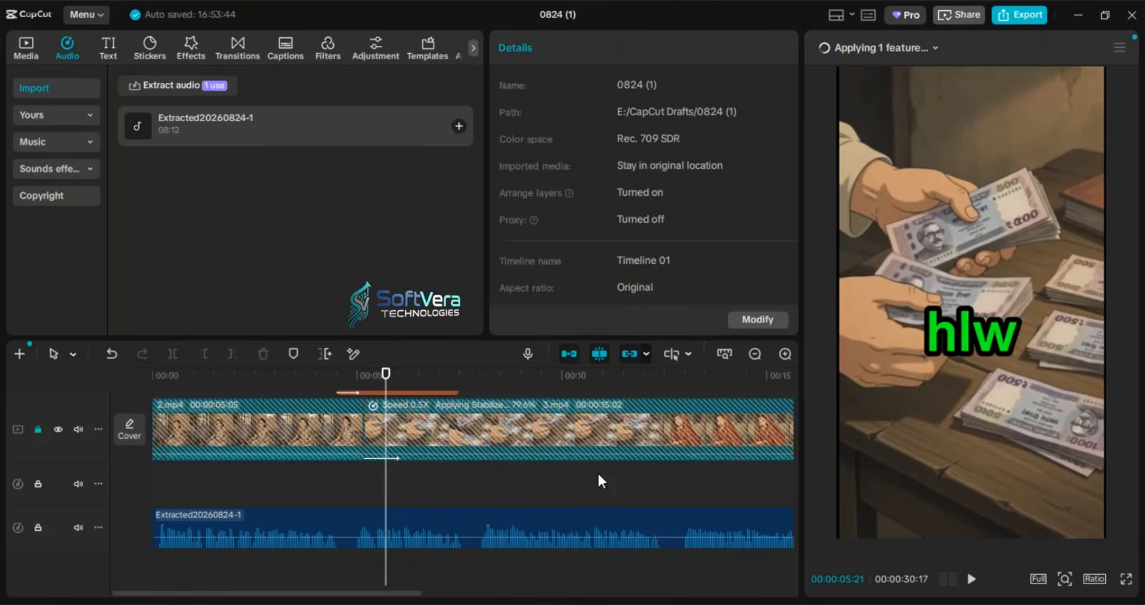
pyautogui.click(38, 429)
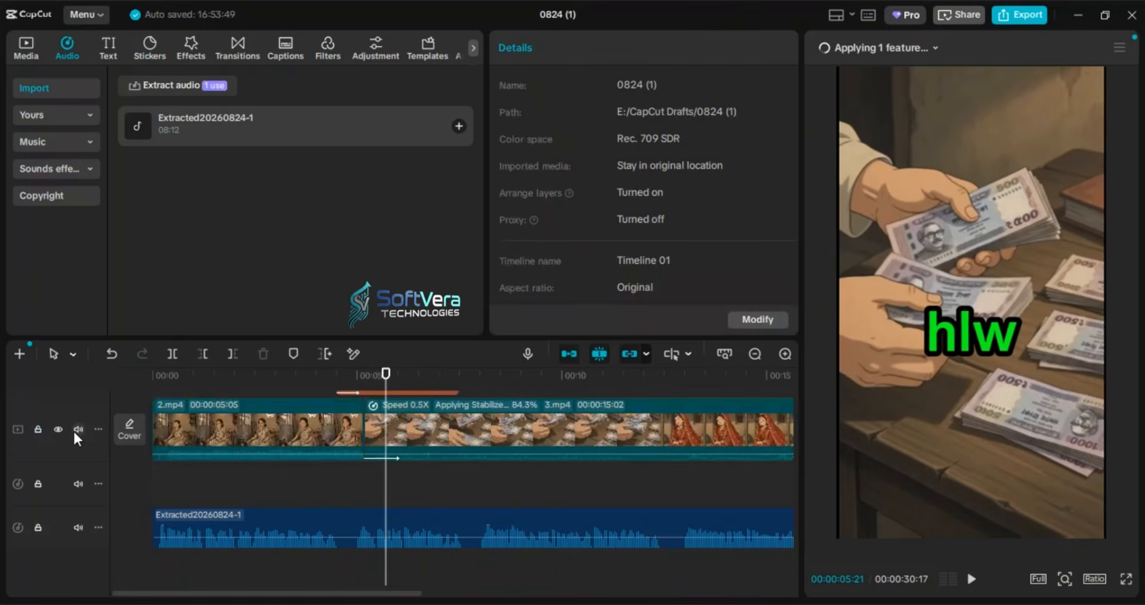
pyautogui.click(76, 430)
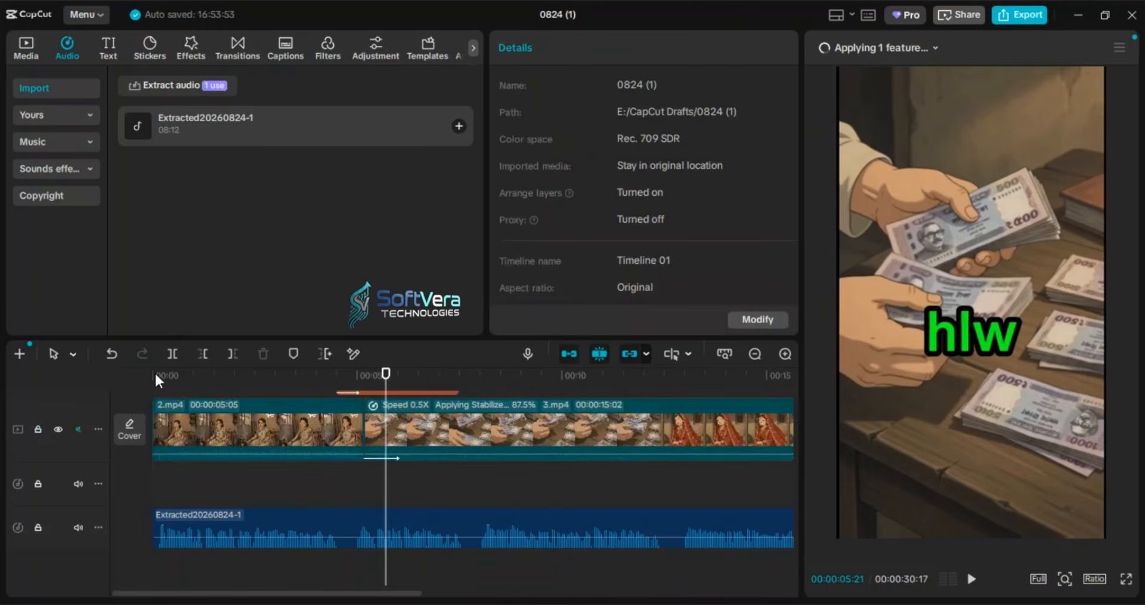
# Return the playhead to the timeline's start and view the main track's height and audio waveform size options.
pyautogui.click(155, 371)
pyautogui.click(99, 429)
pyautogui.moveTo(158, 444)
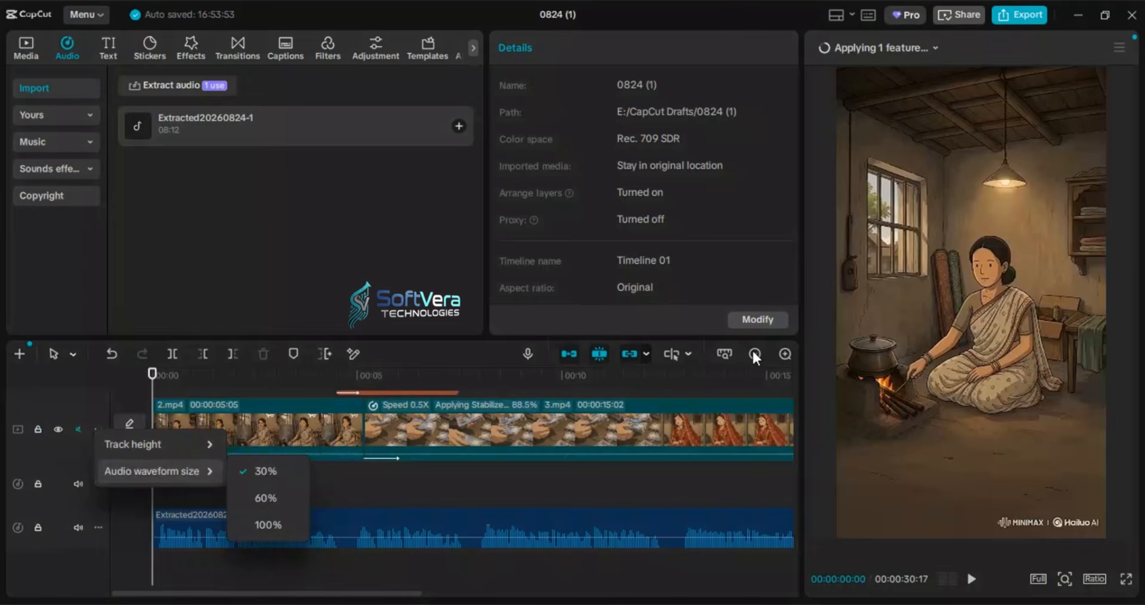
pyautogui.click(686, 428)
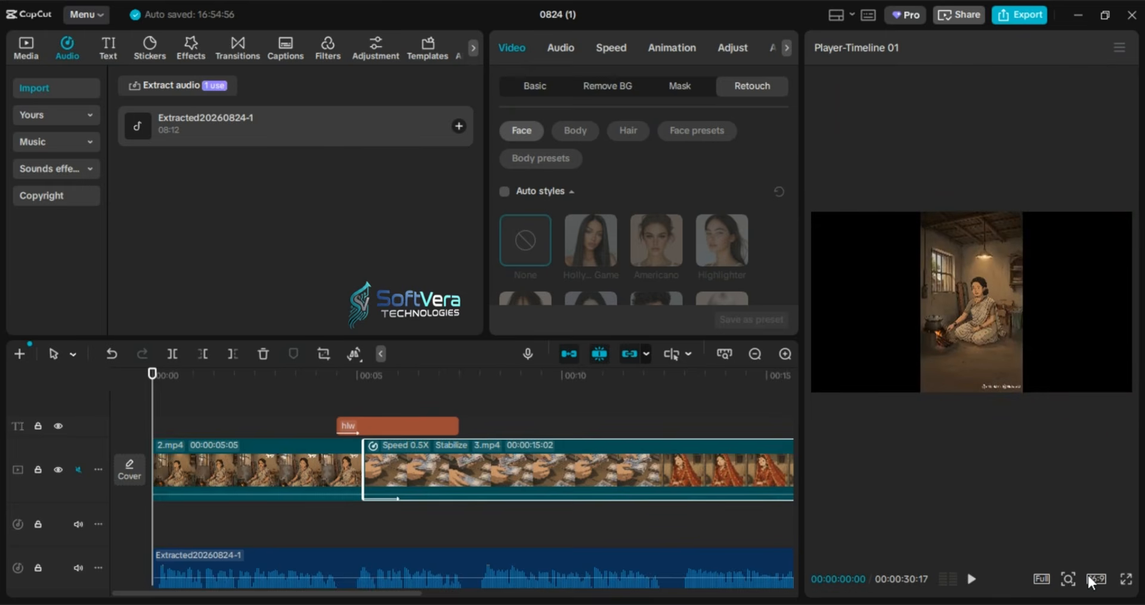
# Set the project's aspect ratio to 9:16.
pyautogui.click(1045, 521)
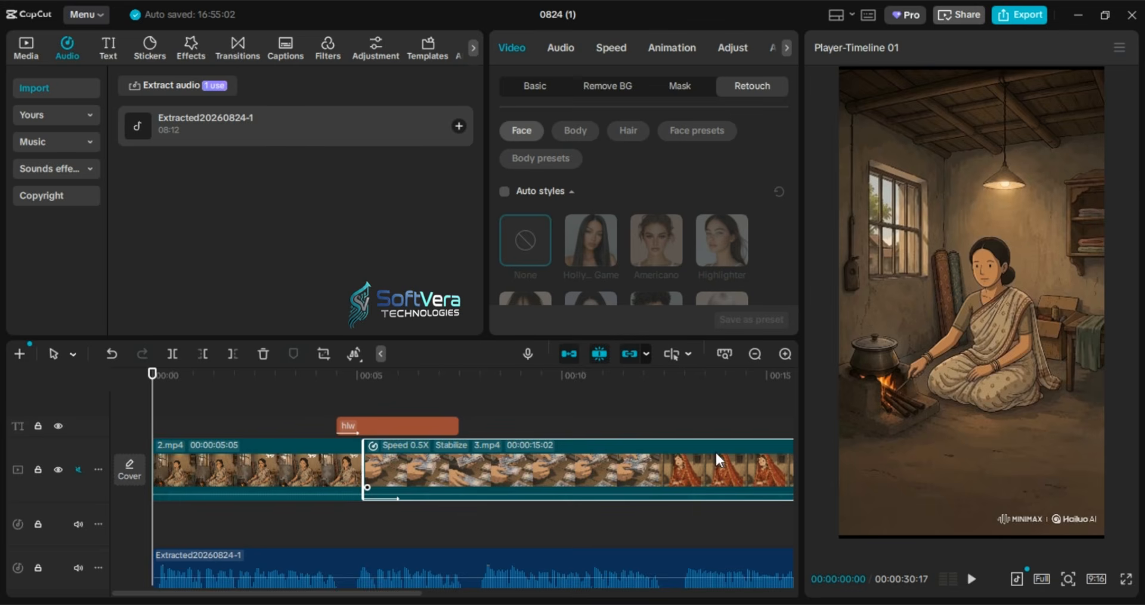
pyautogui.scroll(1, 715, 450)
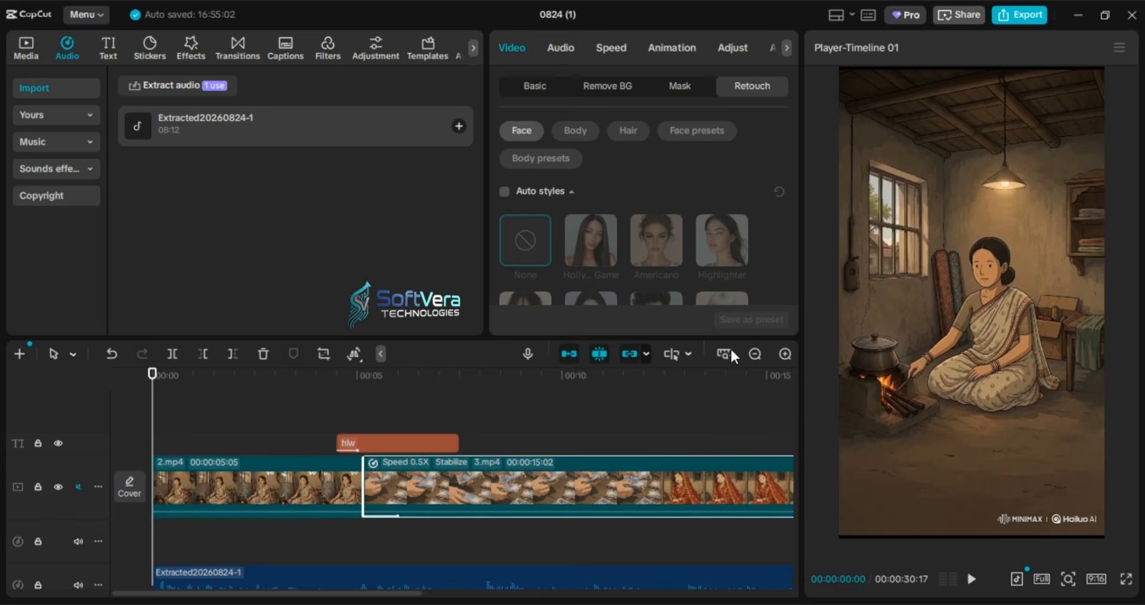